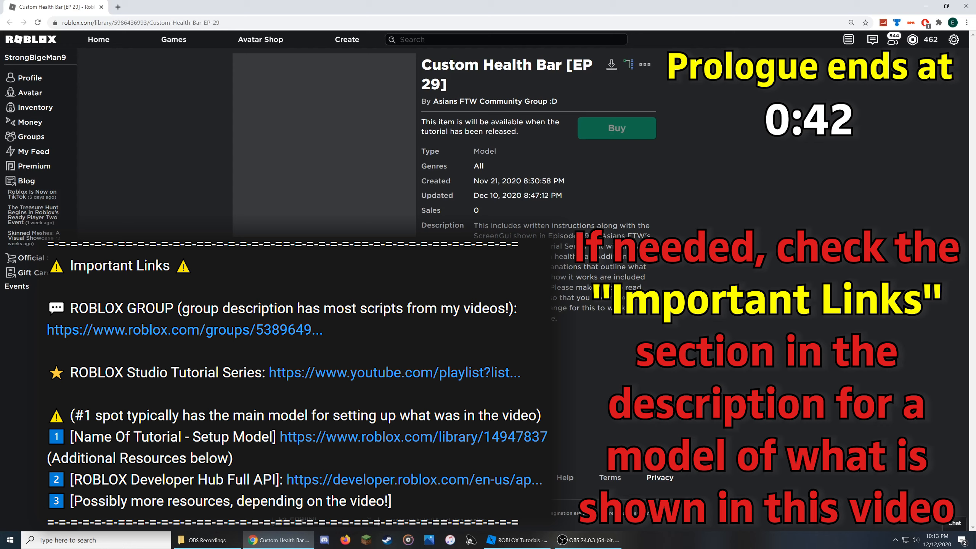
Step: Switch from the Custom Health Bar web page to the ROBLOX Tutorials place in Roblox Studio
drag(471, 227, 592, 226)
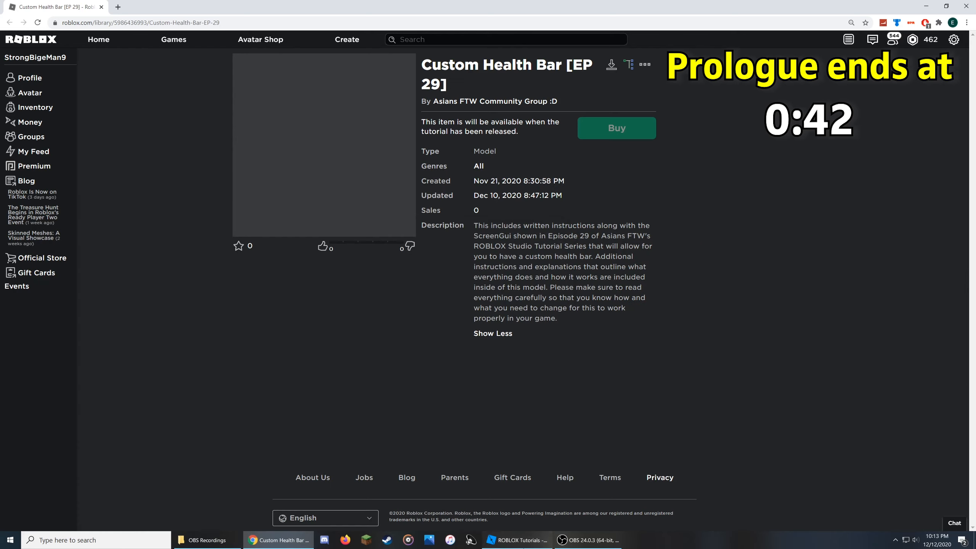
click(516, 540)
right_drag(542, 372, 496, 361)
key(d)
key(d)
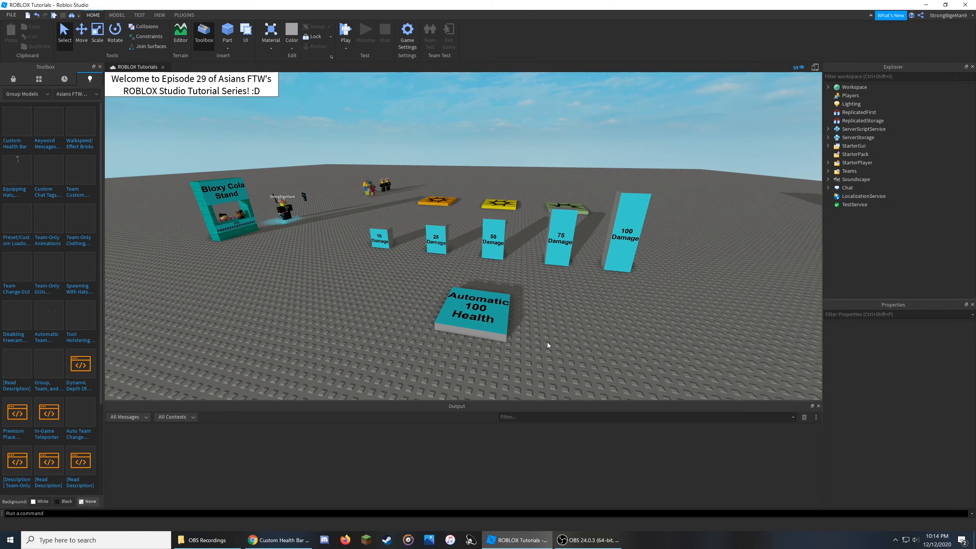
key(d)
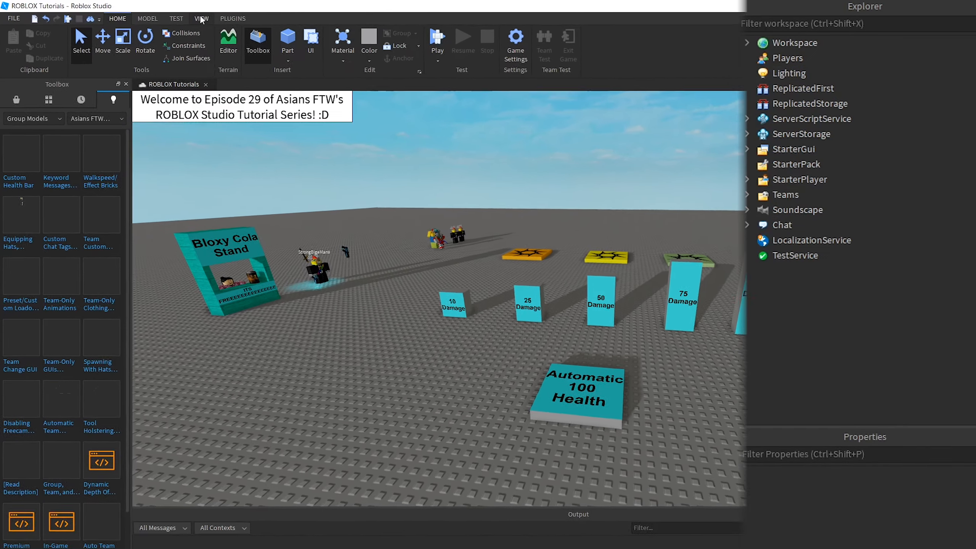
click(159, 15)
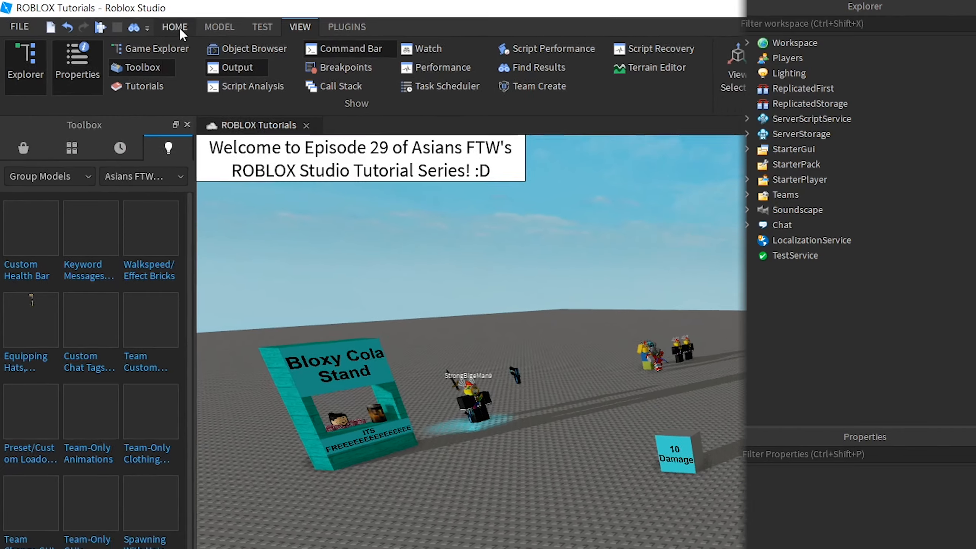
click(180, 28)
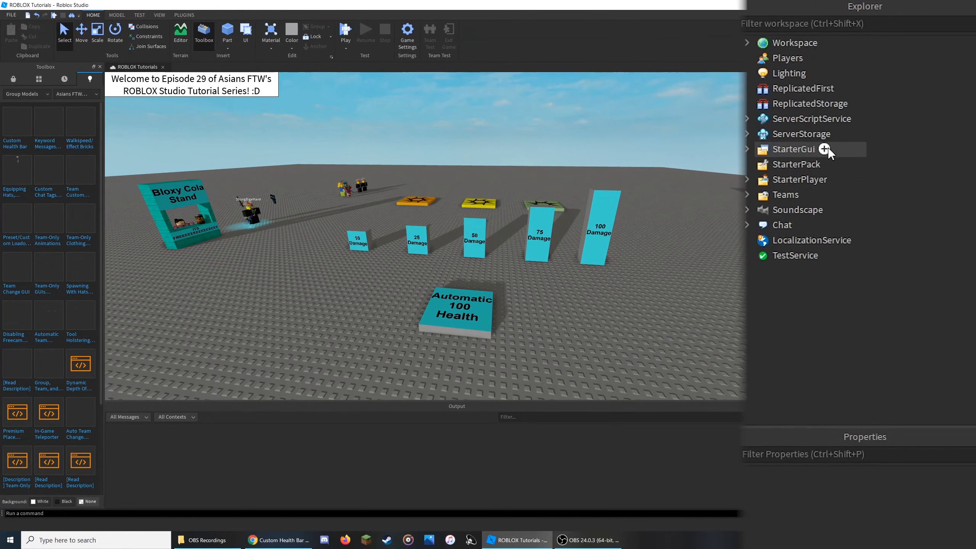
Step: Insert a new ScreenGui into StarterGui and add a Frame inside it
click(828, 148)
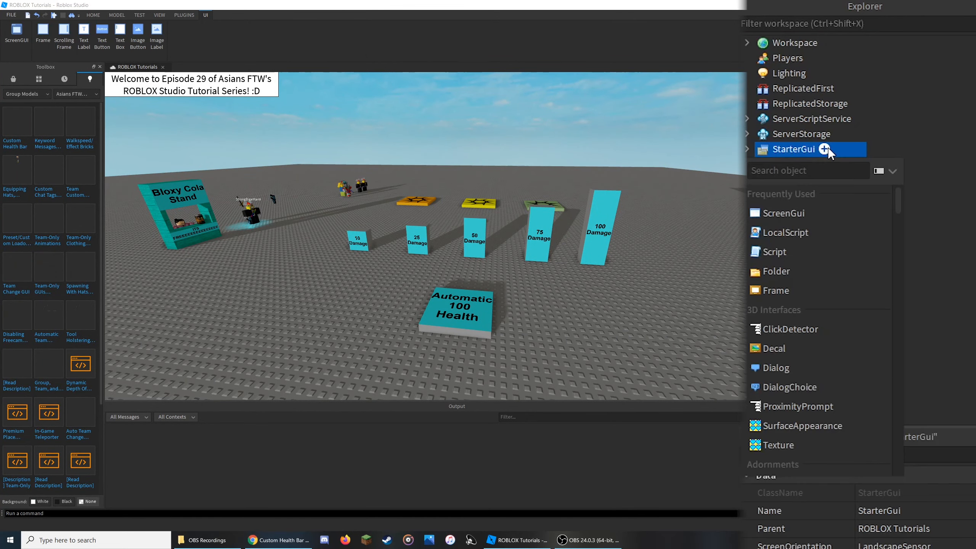
click(806, 214)
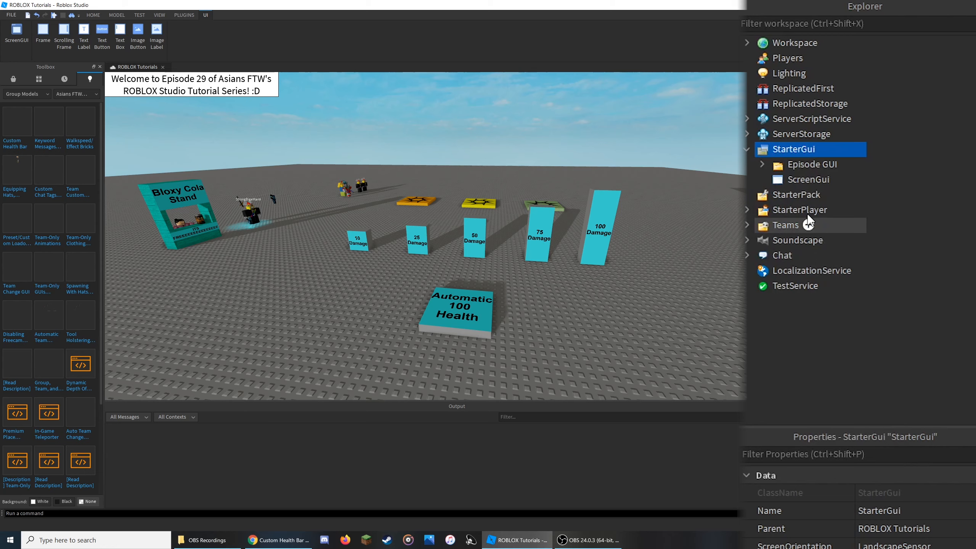
click(838, 179)
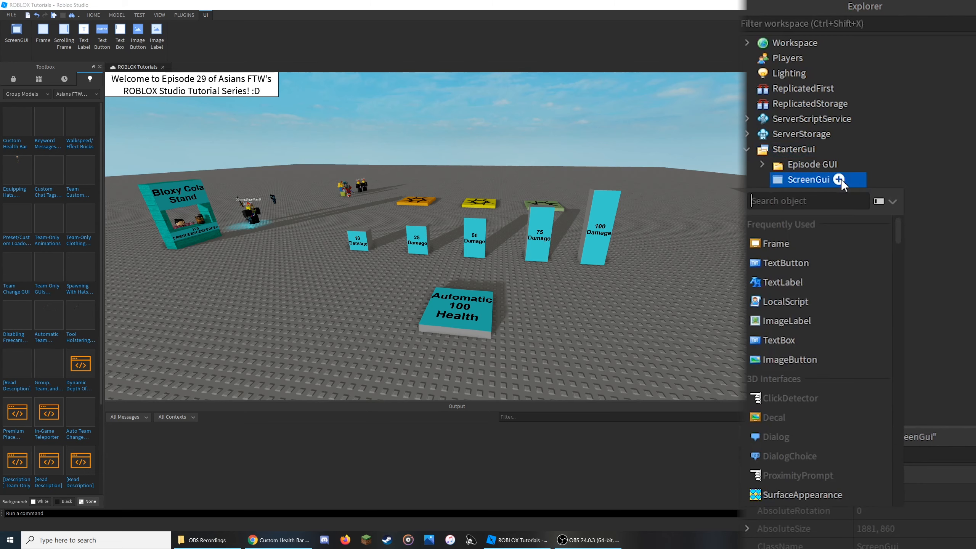
click(791, 245)
Step: Move the new Frame to the middle of the viewport and enlarge it to about 405 x 307 pixels
click(795, 194)
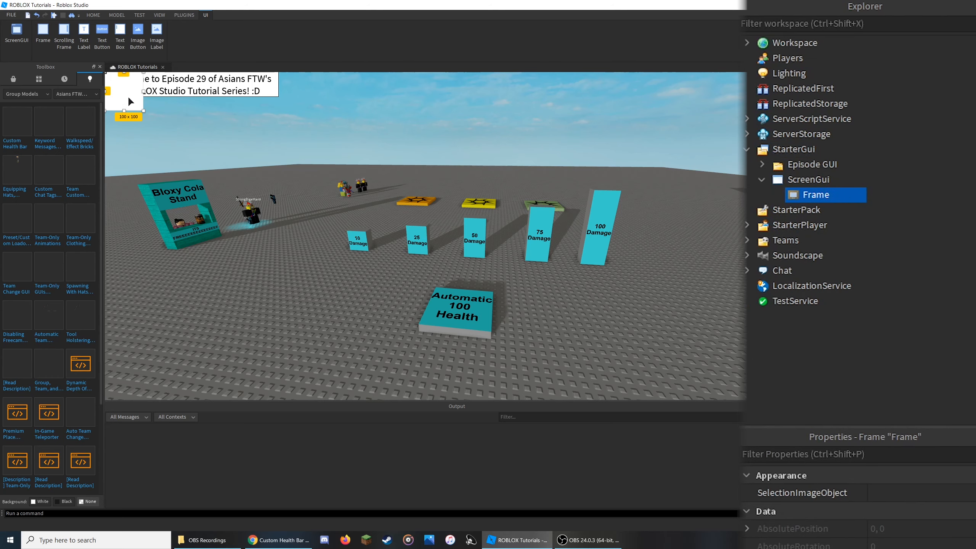
drag(131, 102, 405, 270)
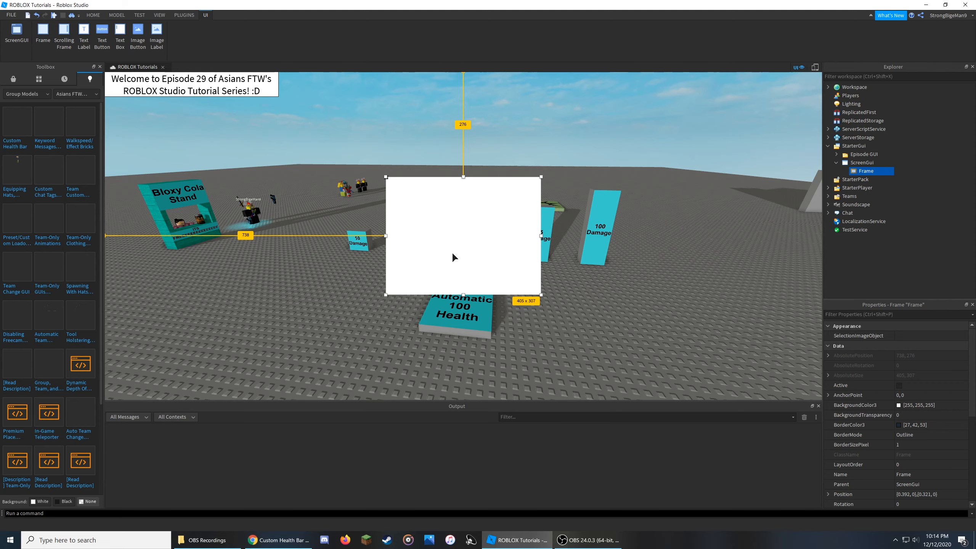
click(814, 68)
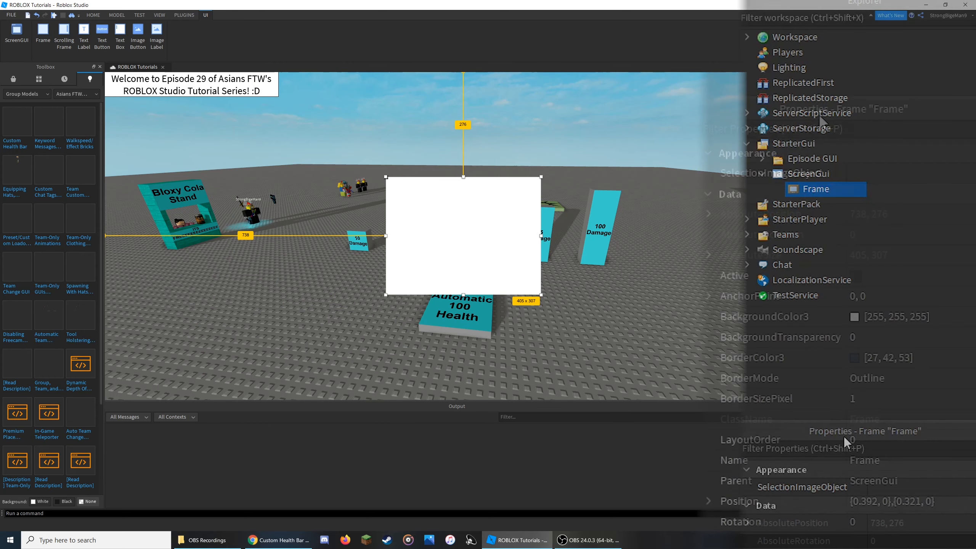
Step: Expand the Frame's Size property and examine the Scale and Offset values under X, plus the Y entry
scroll(812, 314, down, 4)
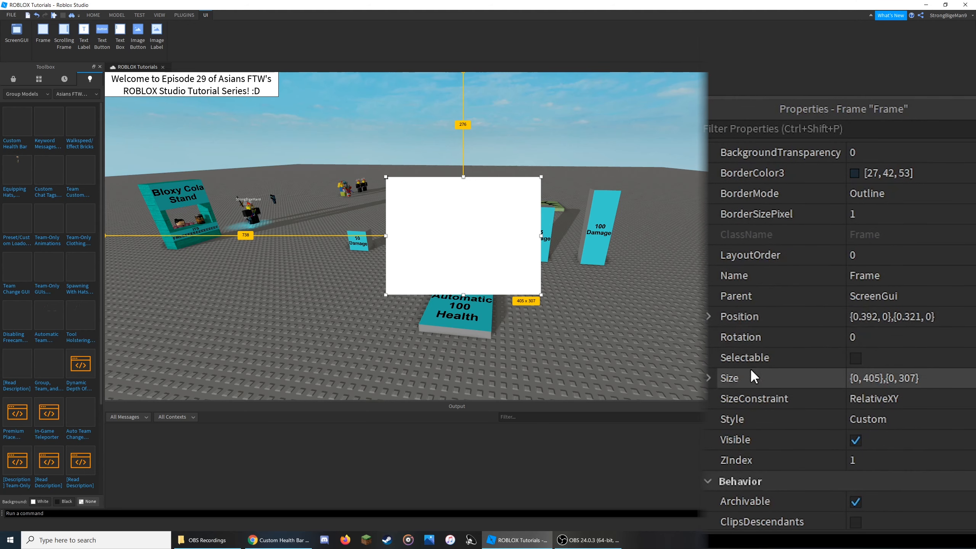
click(707, 377)
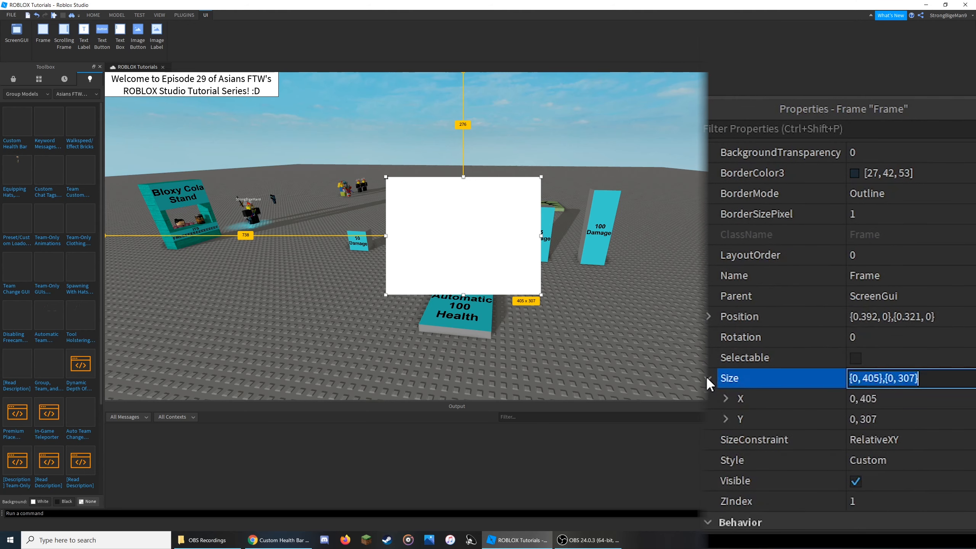
click(725, 398)
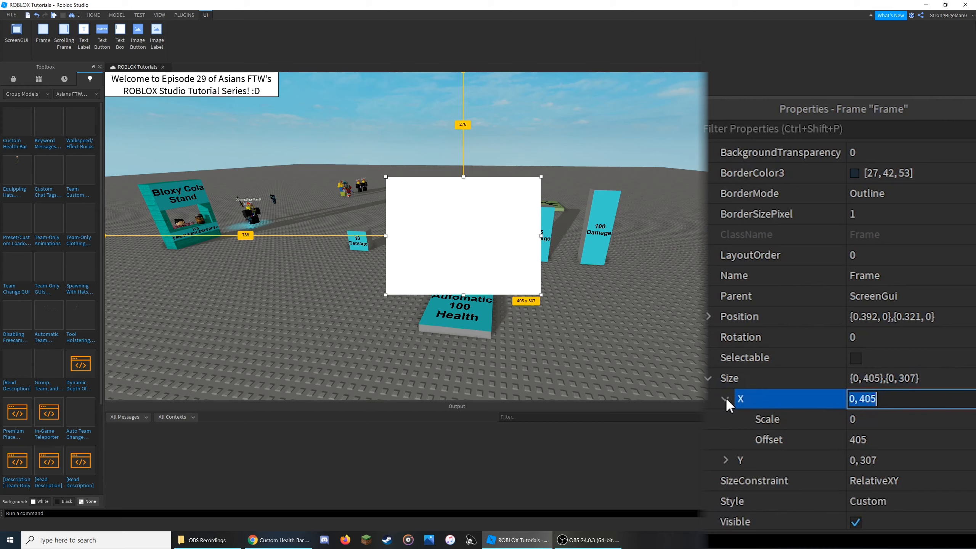
click(794, 418)
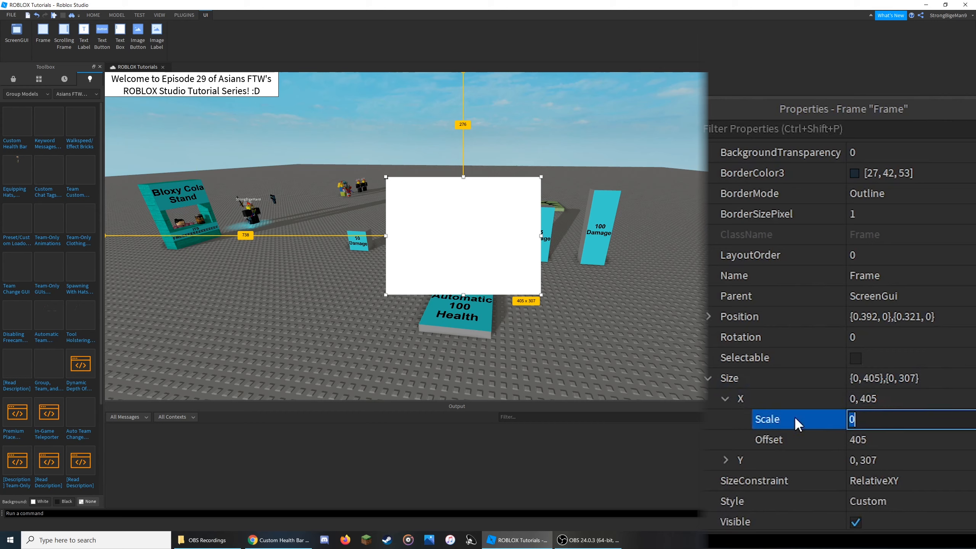
click(802, 438)
click(776, 400)
click(766, 461)
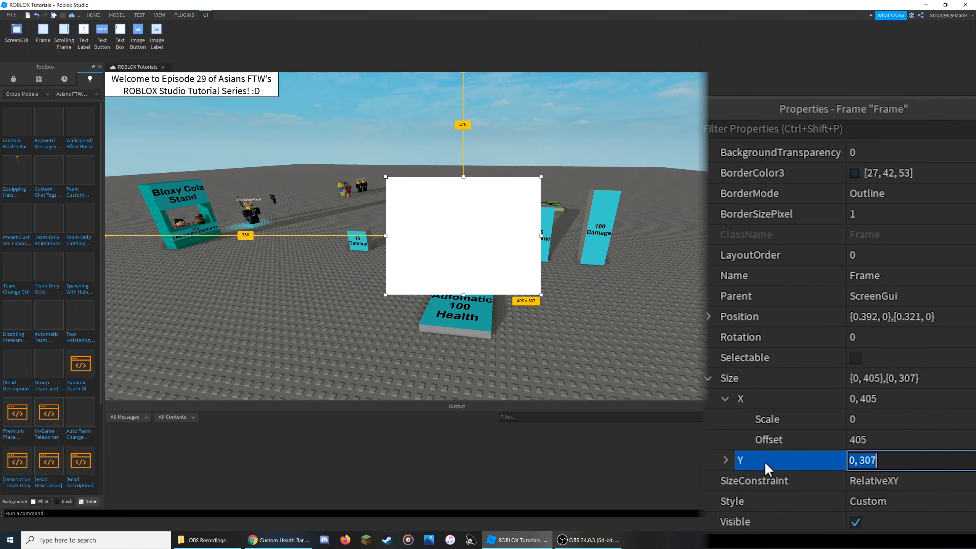
Step: Set the X Offset of the Frame's Size to 20
click(809, 445)
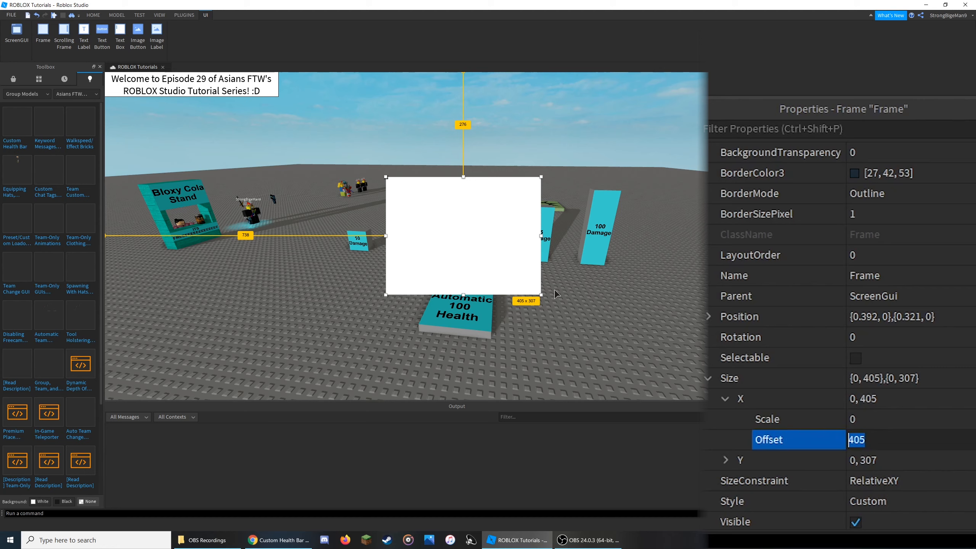
click(909, 437)
drag(906, 439, 806, 432)
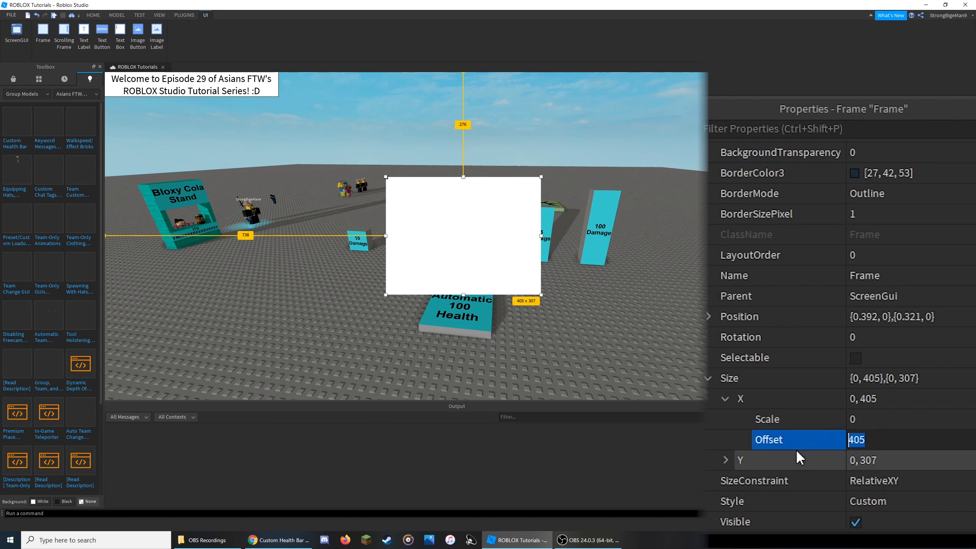
text(20)
key(Return)
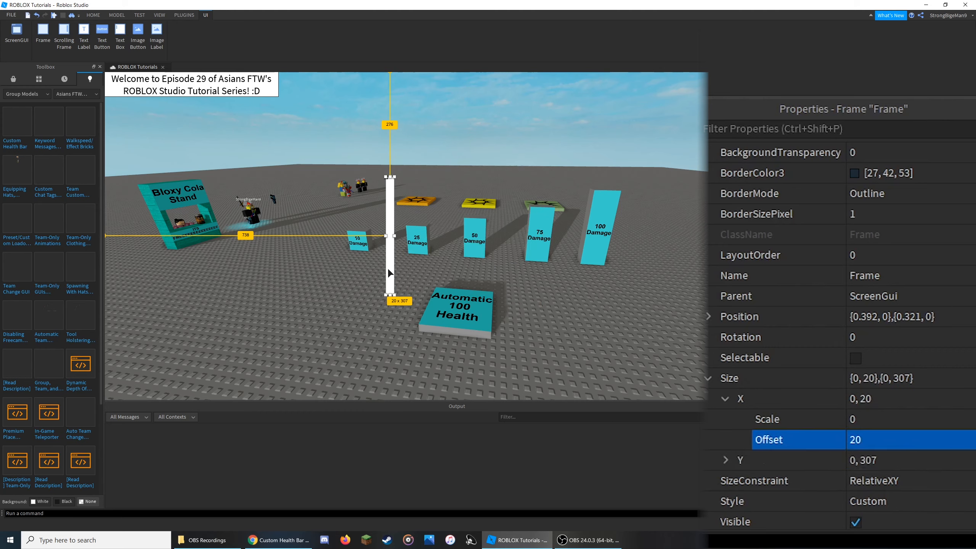
Step: Move the Frame upward while previewing it on the iPhone 4S, and change the emulated device to iPad 2
drag(392, 272, 518, 180)
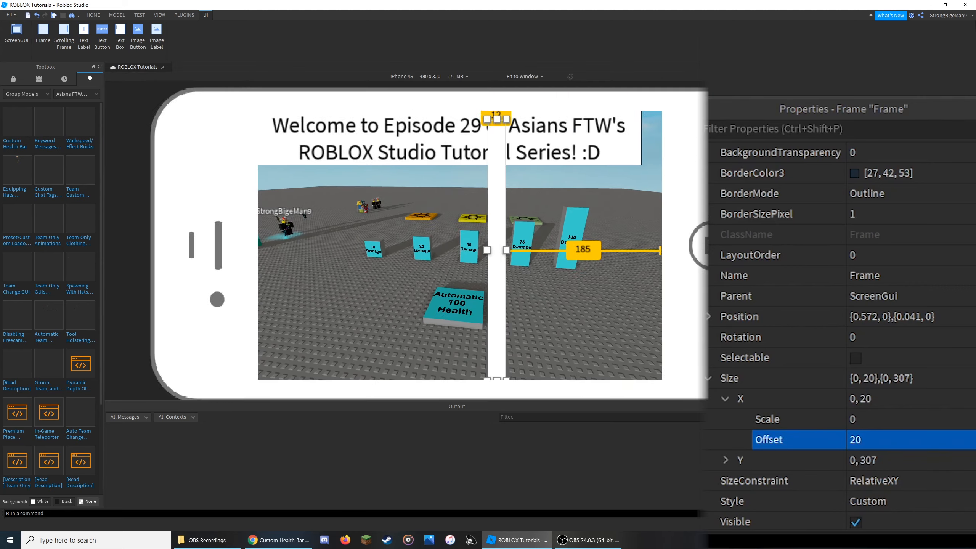
key(Up)
key(Up)
key(Up)
key(Up)
key(Up)
key(Up)
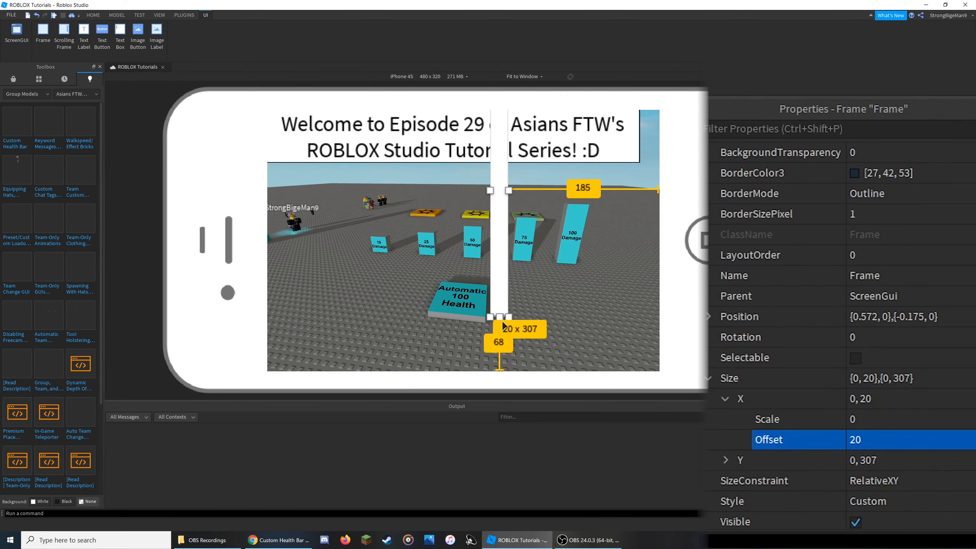
click(442, 77)
click(362, 216)
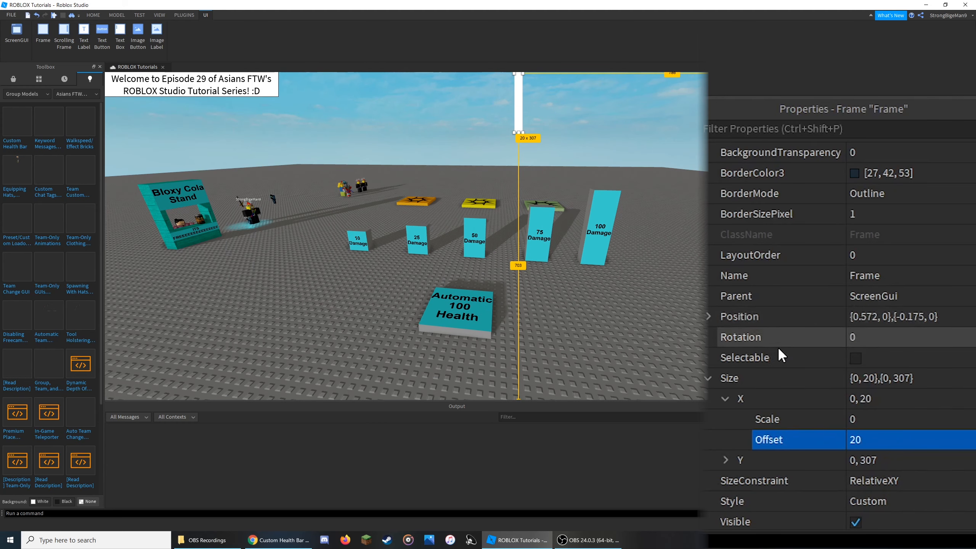
Step: Set the X Offset of the Frame's Size to 0 and its X Scale to 0.5
click(897, 444)
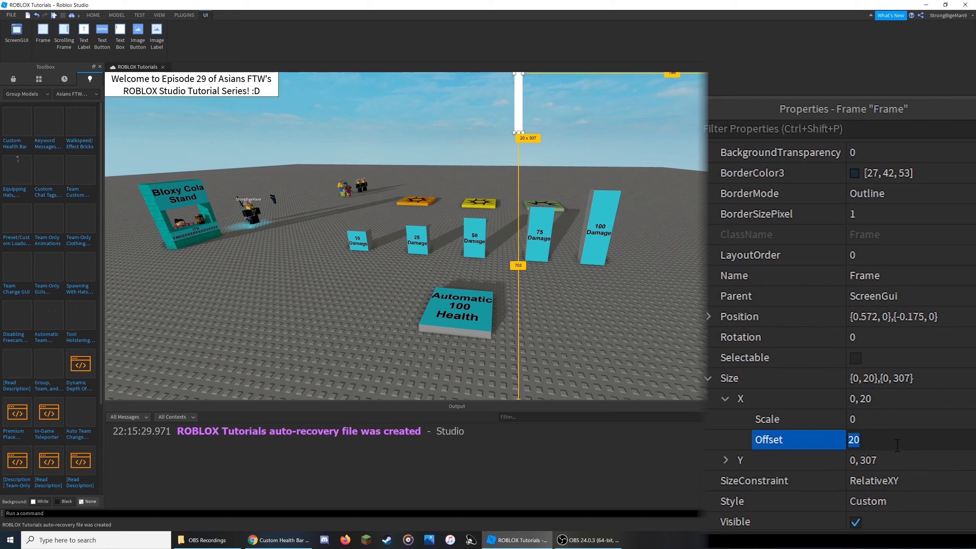
text(0)
key(Return)
click(889, 415)
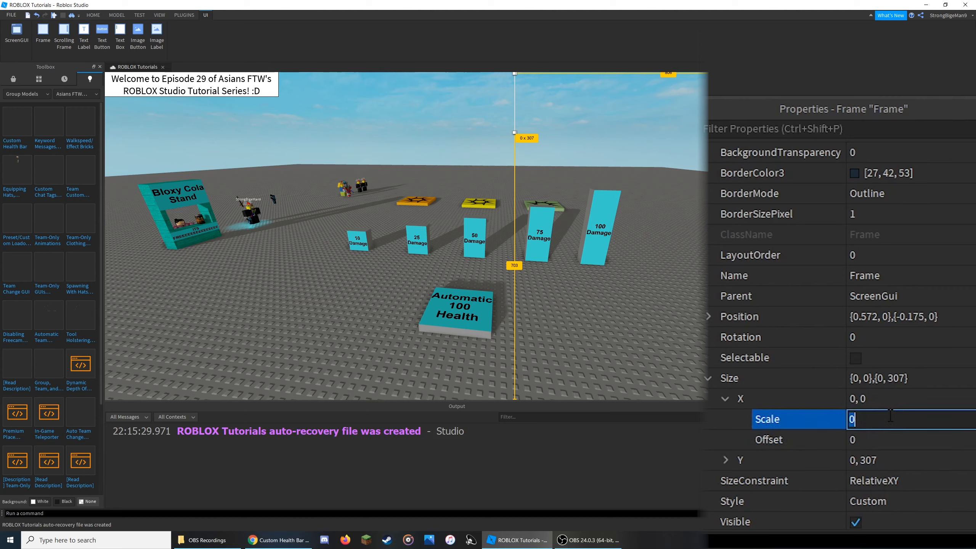
text(0.5)
key(Return)
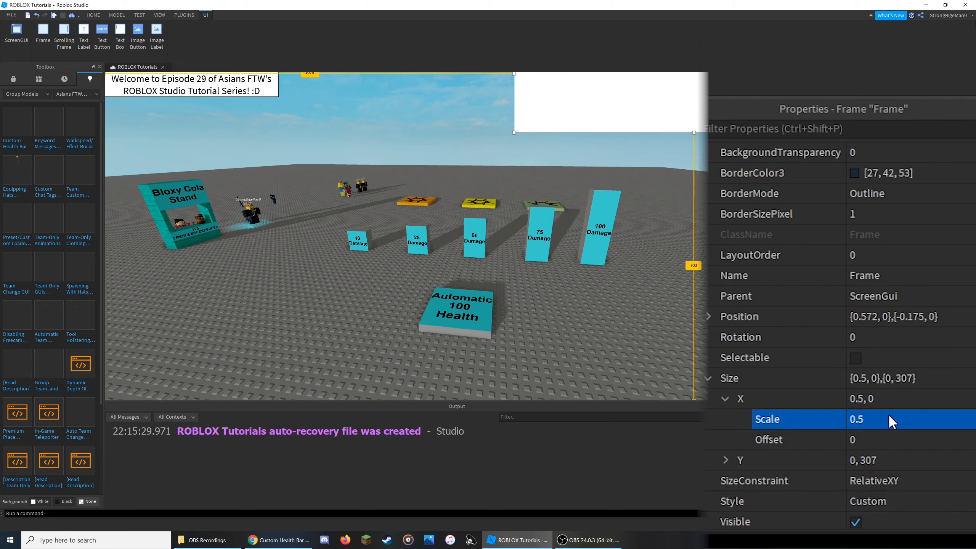
Step: Move the Frame against the left edge of the game view at mid-height and shorten it to about 199 pixels tall
drag(661, 100, 323, 236)
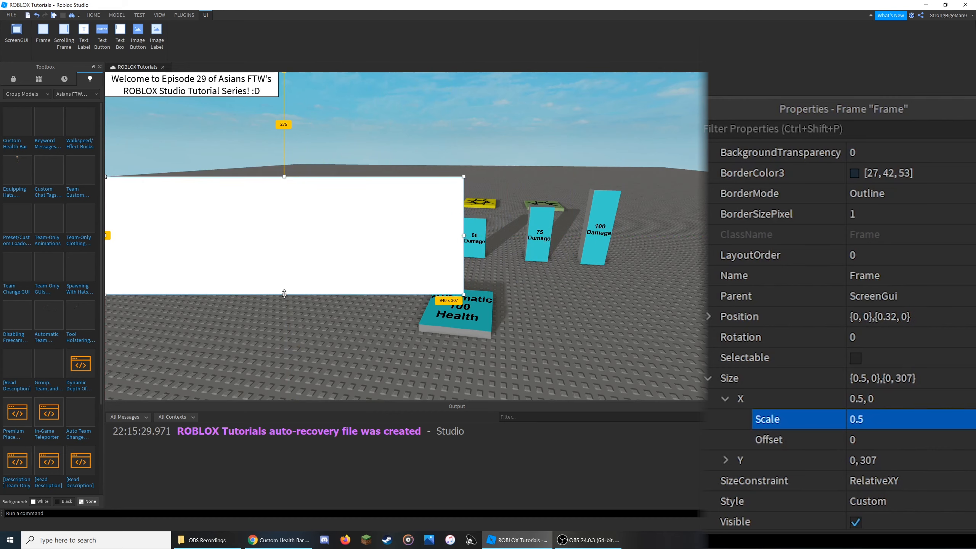
drag(283, 293, 288, 253)
drag(294, 220, 296, 245)
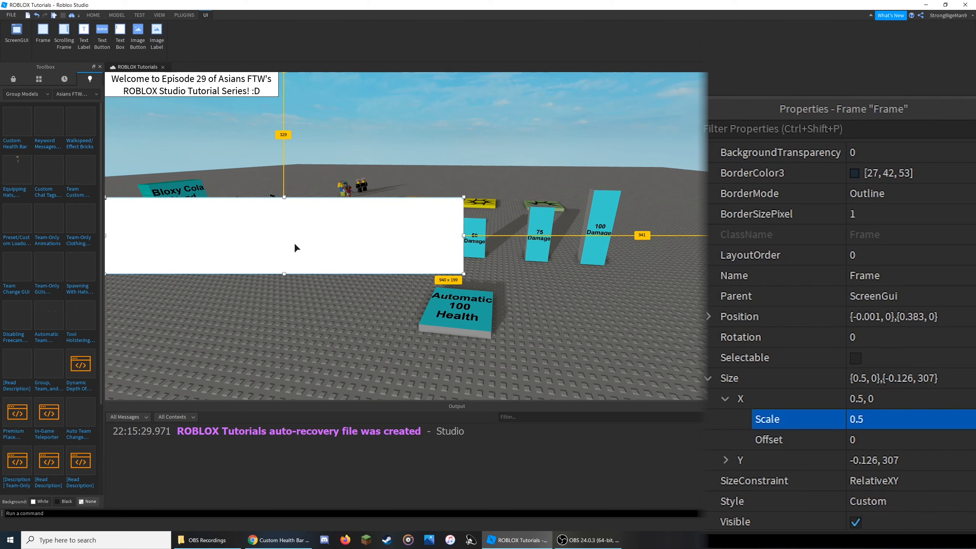
Step: Preview the half-width Frame on the emulated iPad 2, iPhone 4S, Samsung Galaxy S3 and Average Laptop screens
click(816, 67)
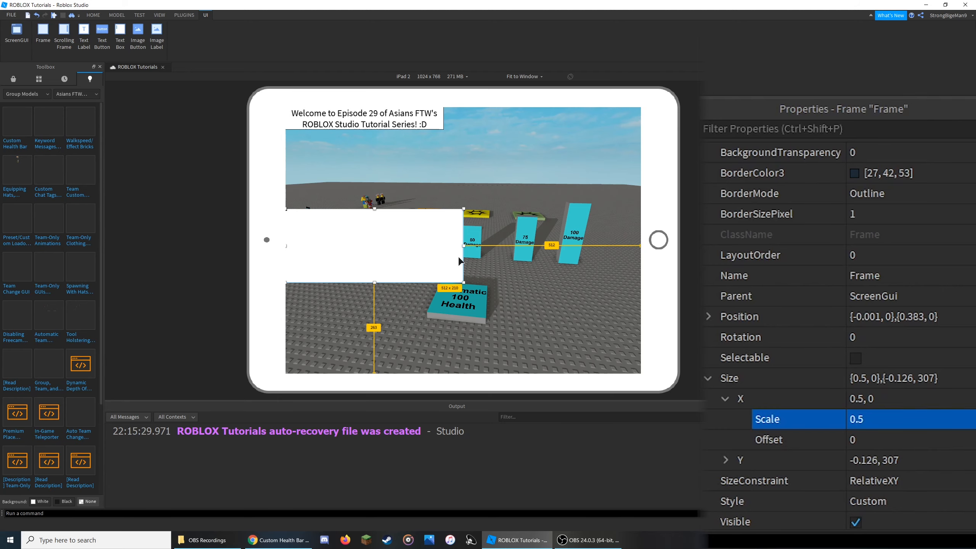
click(417, 78)
click(400, 104)
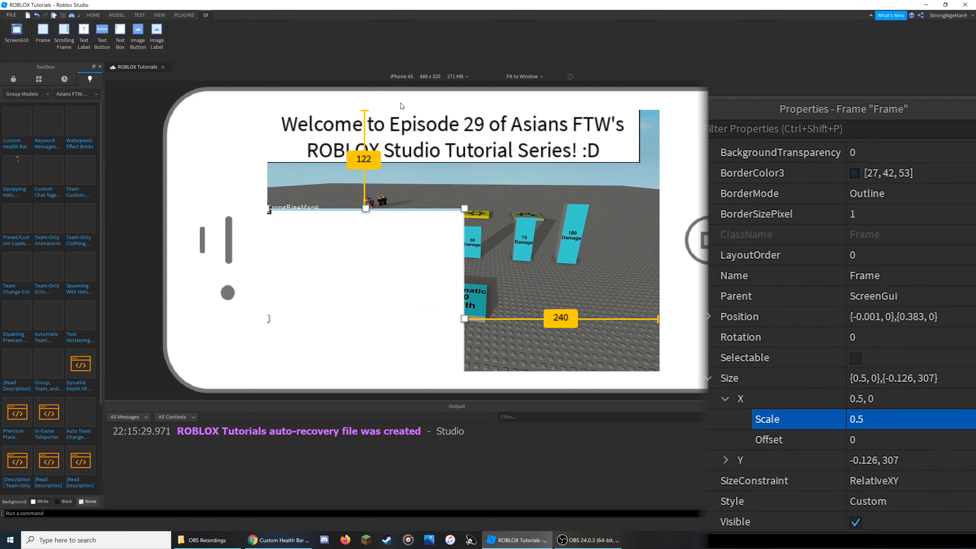
click(423, 74)
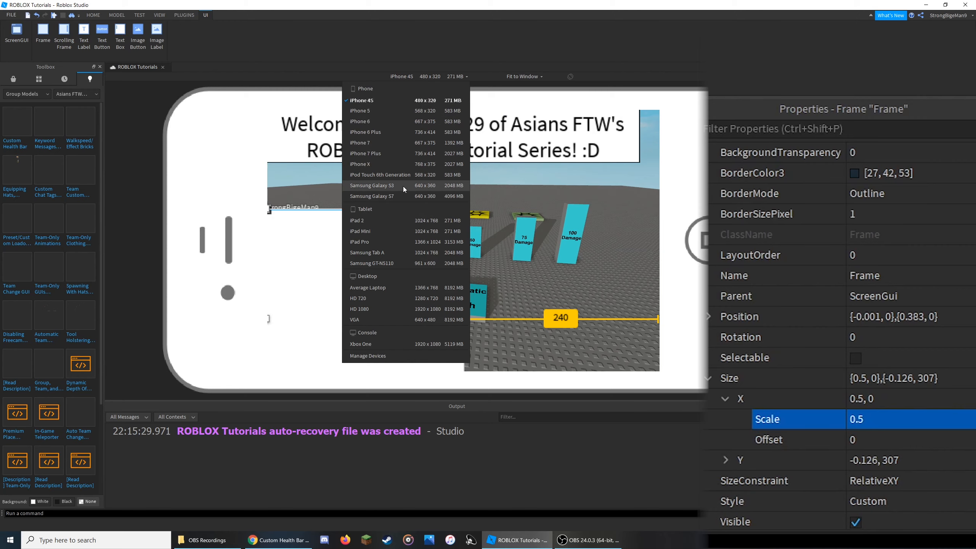
click(402, 186)
click(412, 78)
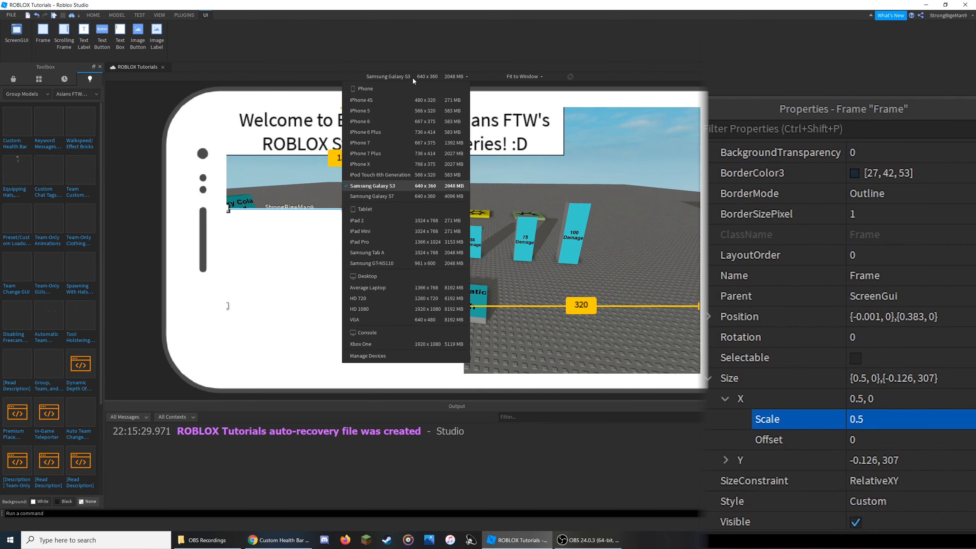
click(381, 292)
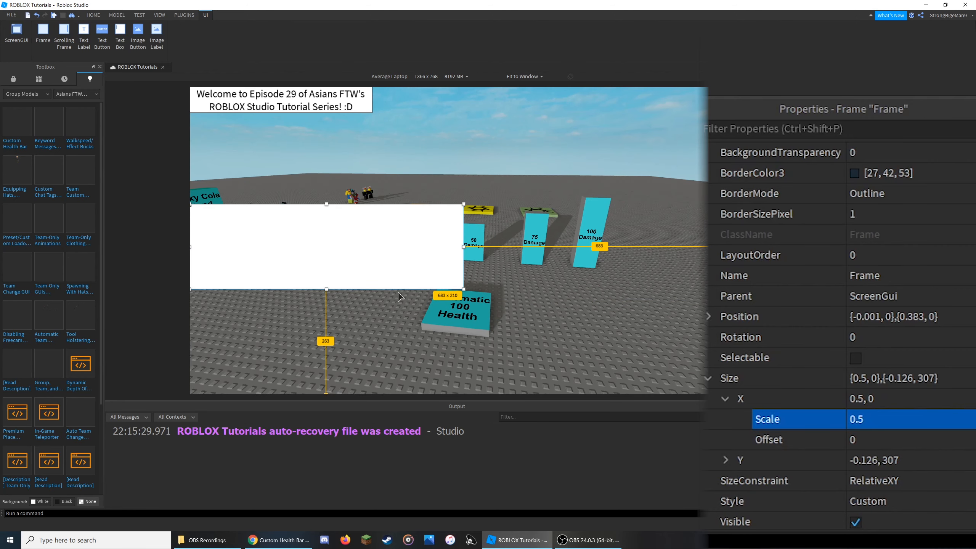
Step: Set the X Offset of the Frame's Size to 100 and leave the device preview
click(864, 440)
text(100)
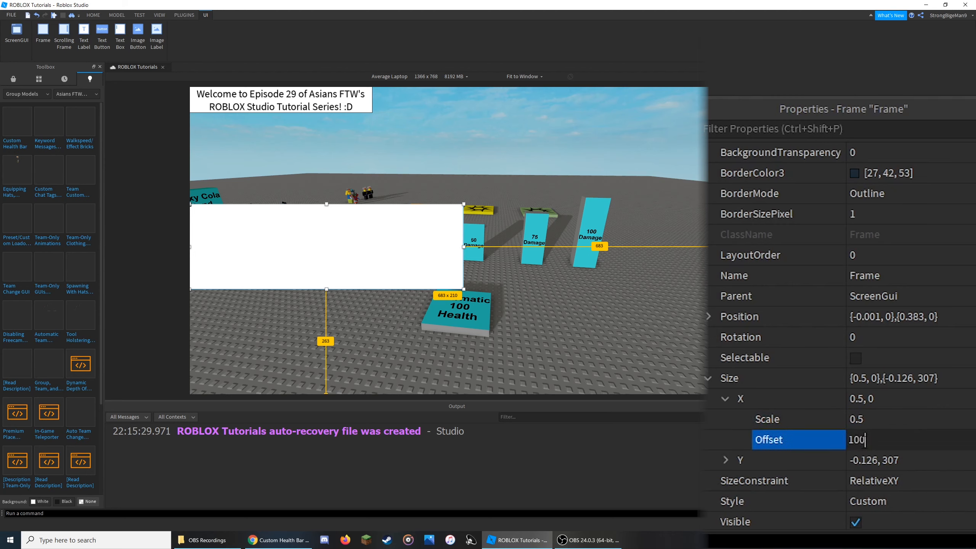
key(Return)
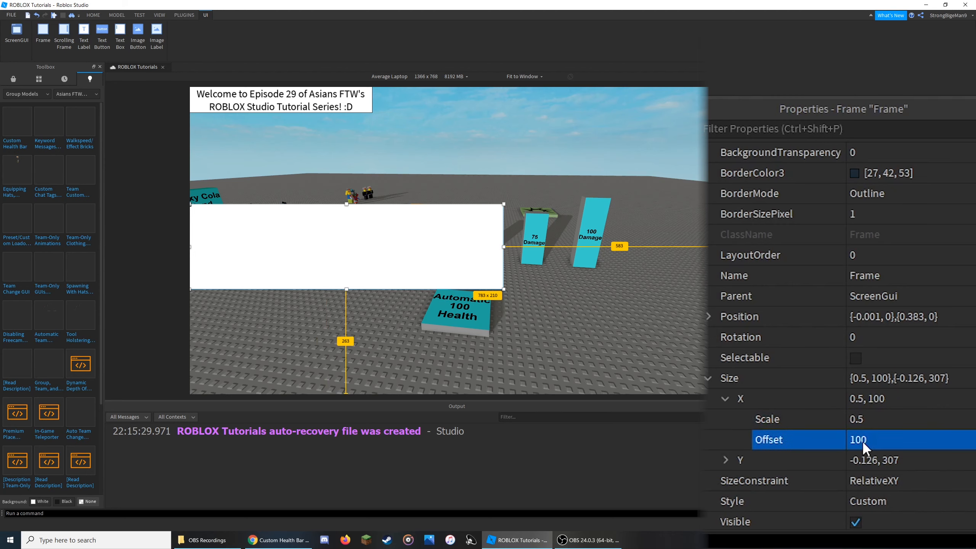
click(816, 67)
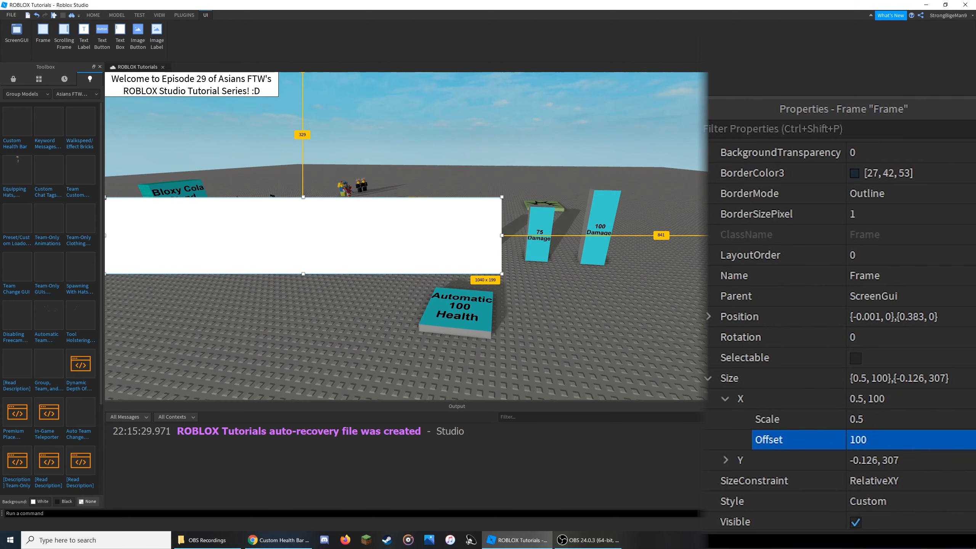
Step: Move the Frame toward the lower middle of the game view and set its Size X Offset to 0
drag(393, 231, 555, 292)
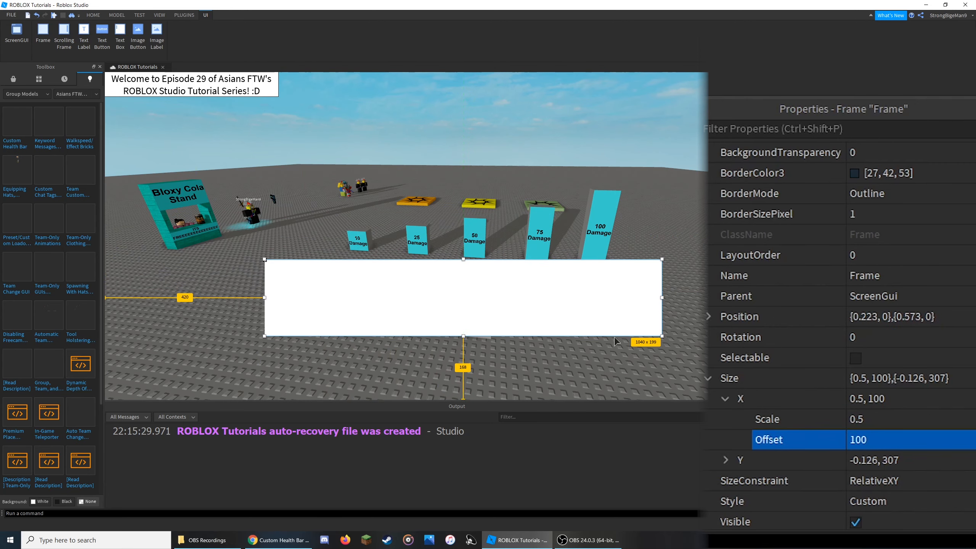
click(899, 439)
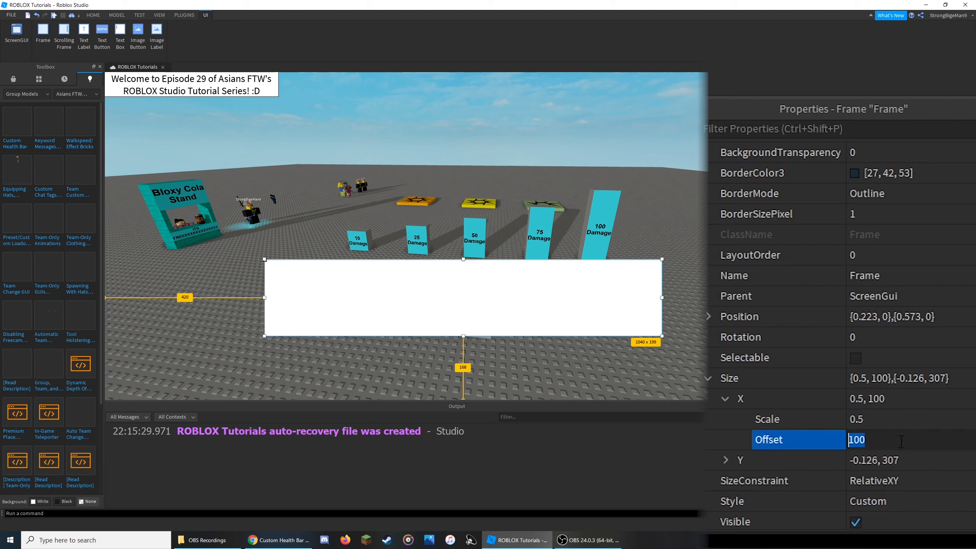
text(0)
key(Return)
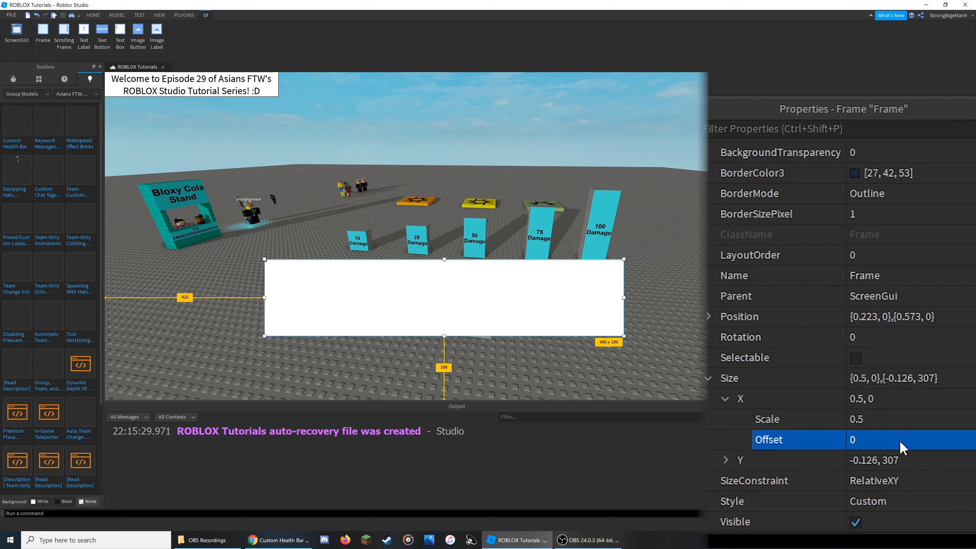
Step: Set the Y Offset of the Frame's Size to 0 and its Y Scale to 0.1
scroll(874, 433, down, 2)
click(726, 397)
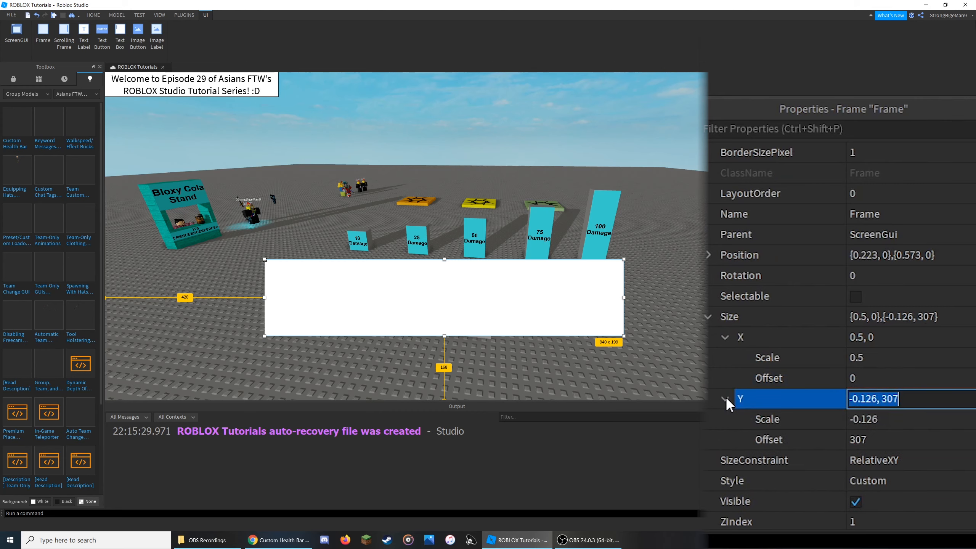
click(899, 439)
text(0)
key(Return)
click(900, 418)
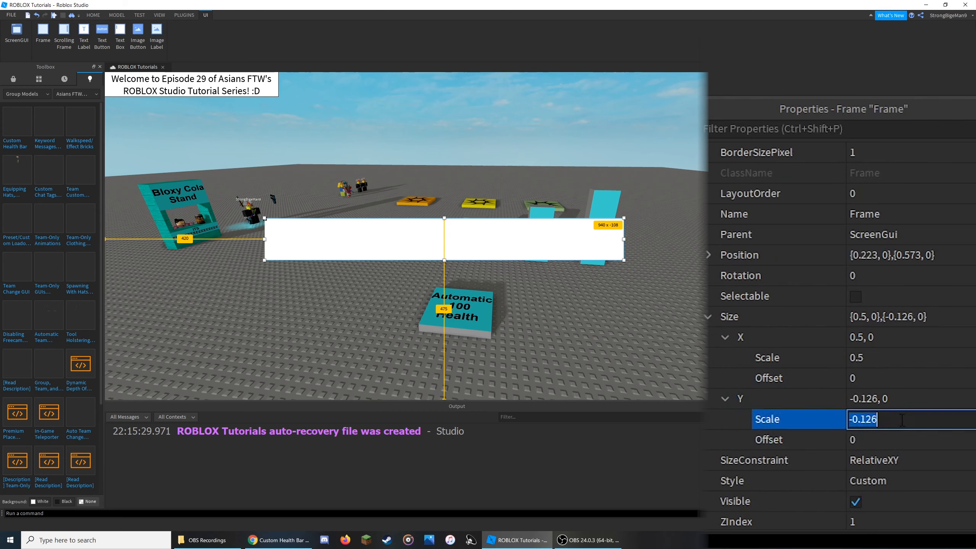
text(0.1)
key(Return)
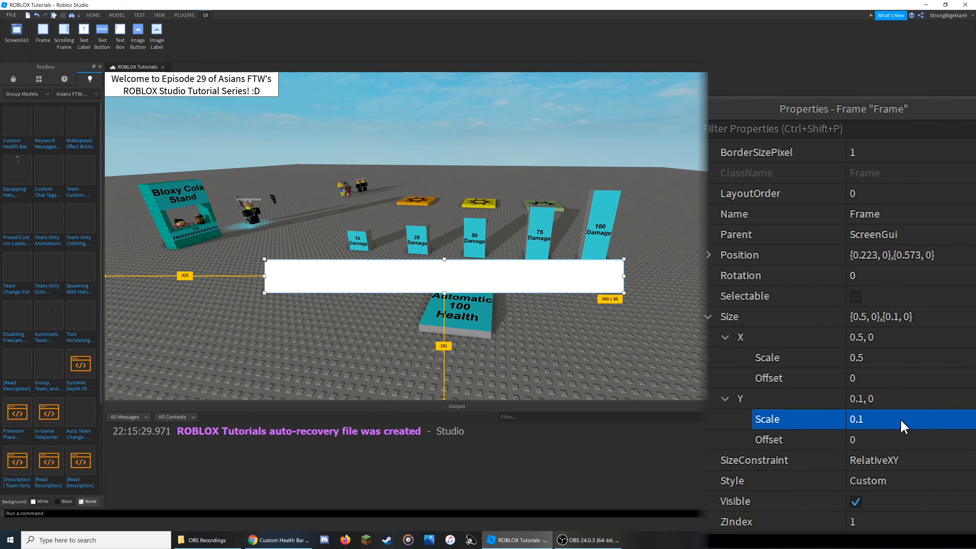
Step: Resize the Frame to about 685 x 208 pixels and centre it horizontally near the lower edge of the game view
drag(444, 291, 445, 342)
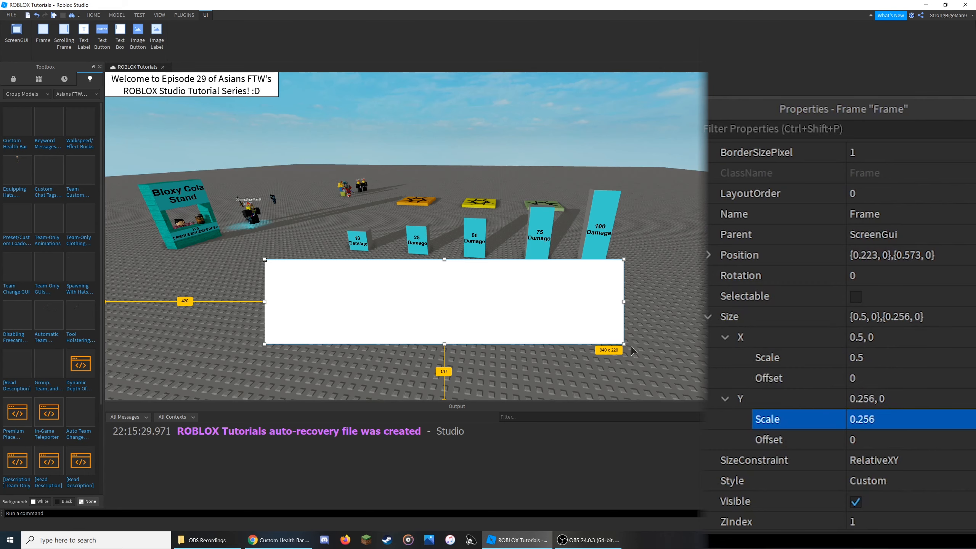
drag(477, 285, 474, 351)
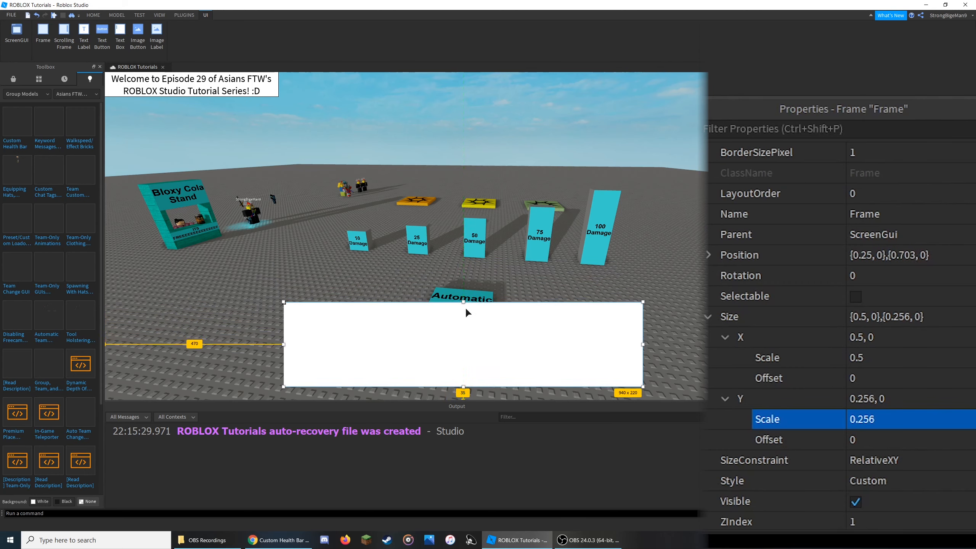
drag(463, 302, 475, 321)
drag(641, 351, 607, 352)
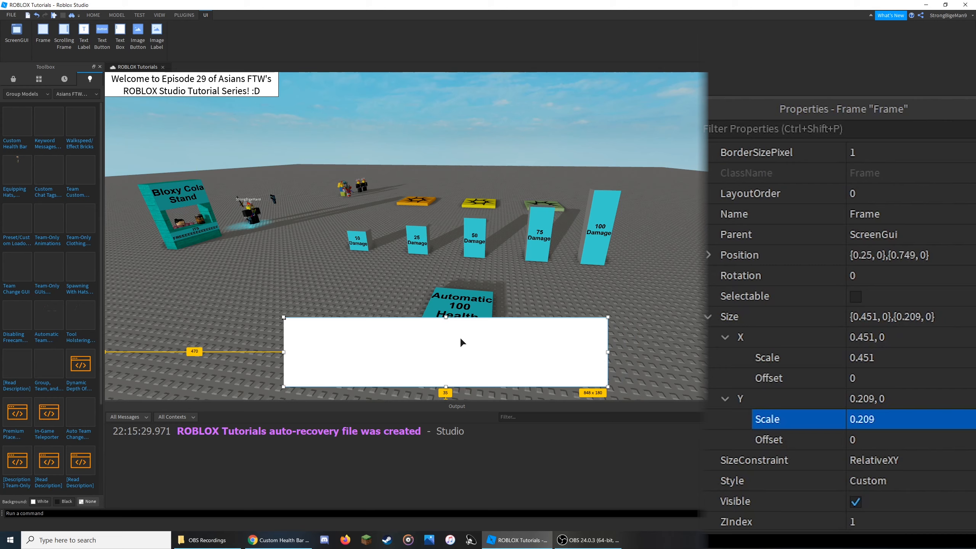
drag(284, 352, 309, 352)
mouse_move(474, 352)
mouse_down()
mouse_move(457, 355)
mouse_move(480, 353)
mouse_up()
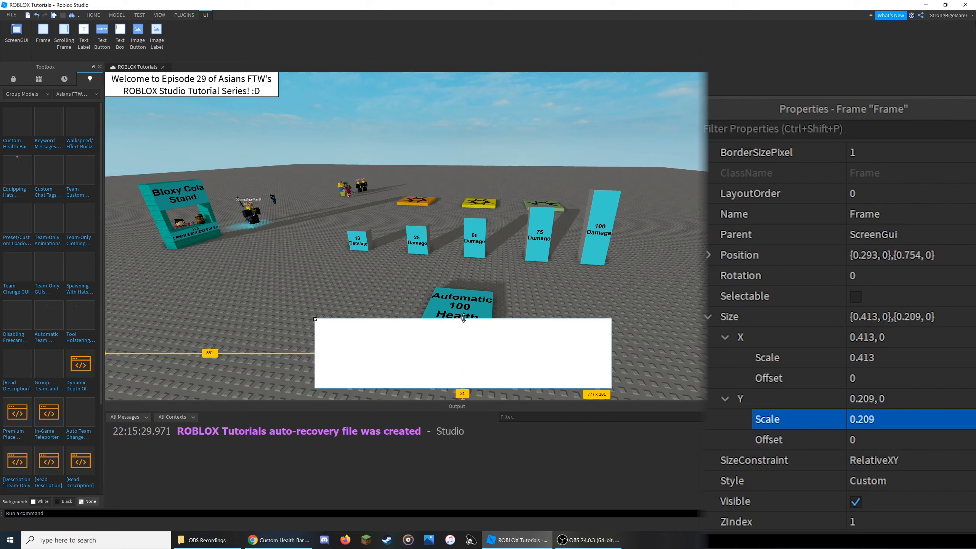
drag(463, 318, 464, 306)
drag(610, 347, 575, 348)
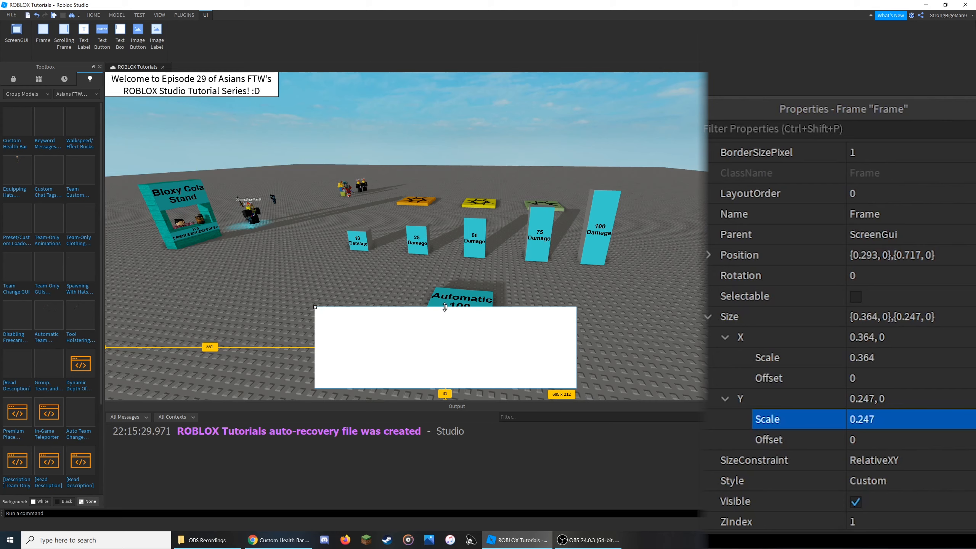
drag(444, 308, 471, 342)
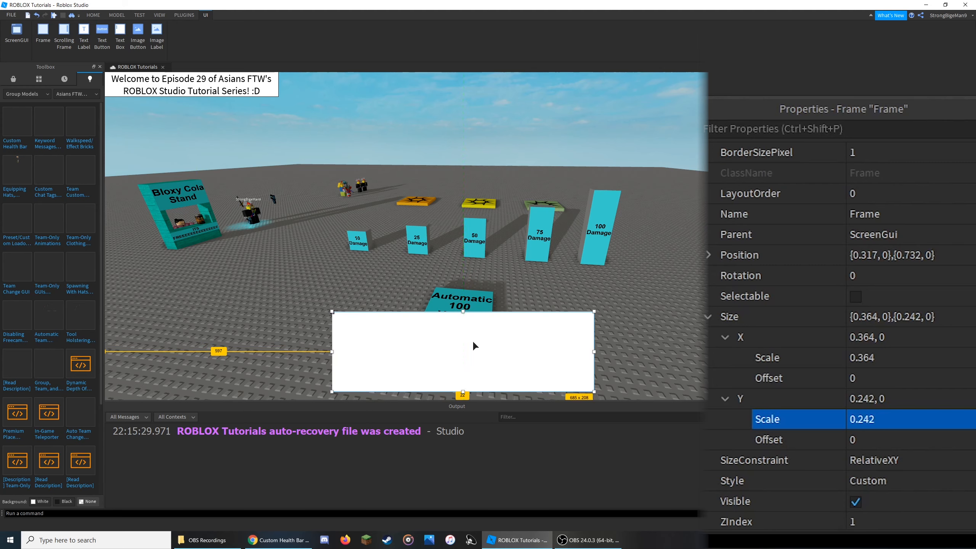
Step: Make the Frame's background color black and set its BackgroundTransparency to 0.15
scroll(907, 273, up, 5)
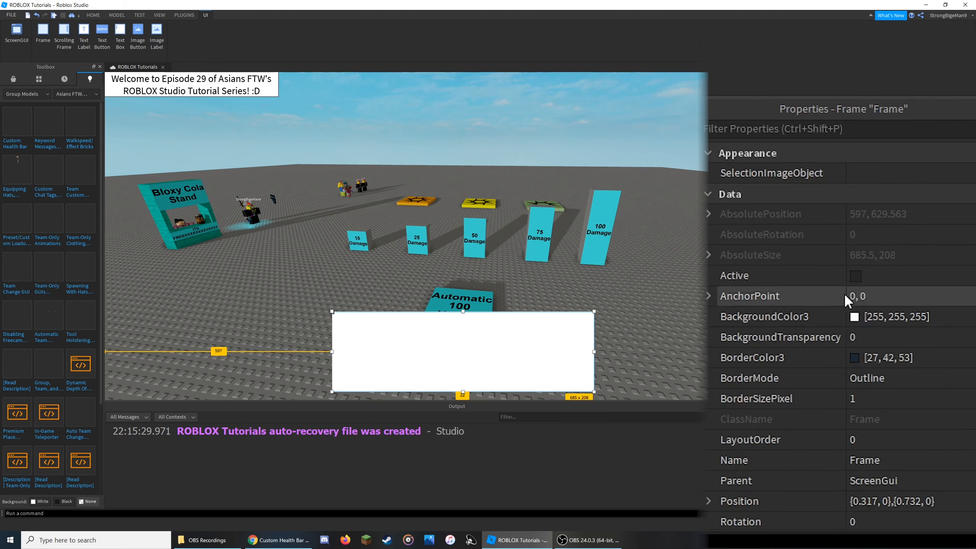
click(858, 313)
click(397, 210)
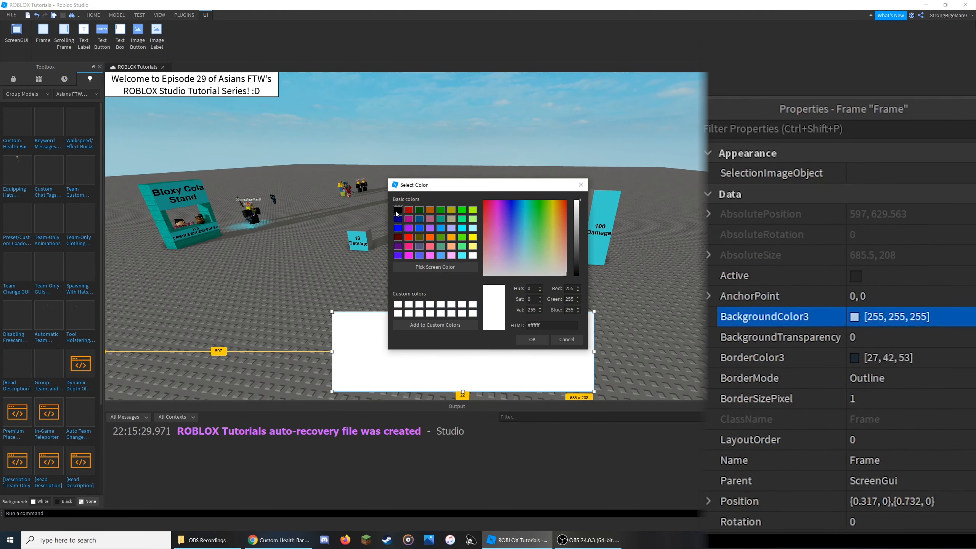
click(532, 339)
click(908, 334)
text(0.1)
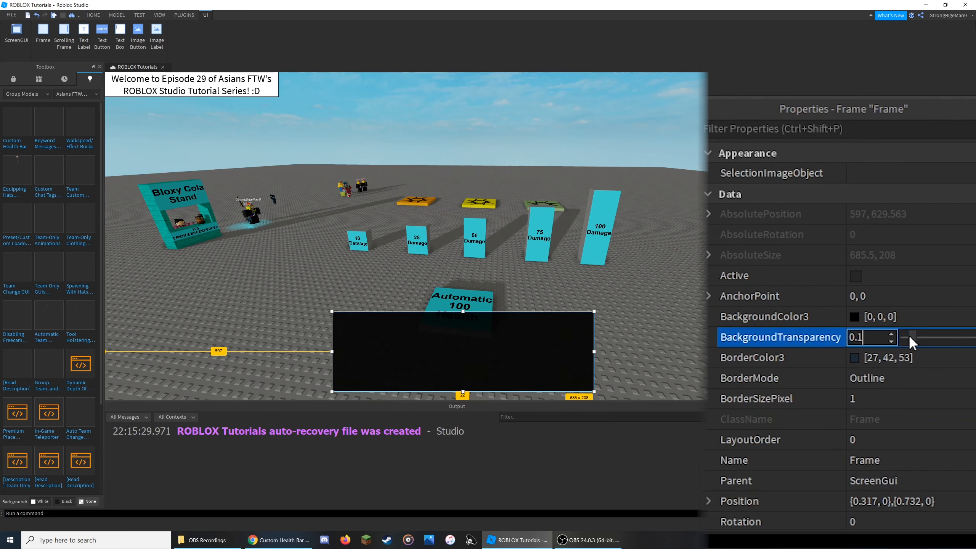
text(5)
key(Return)
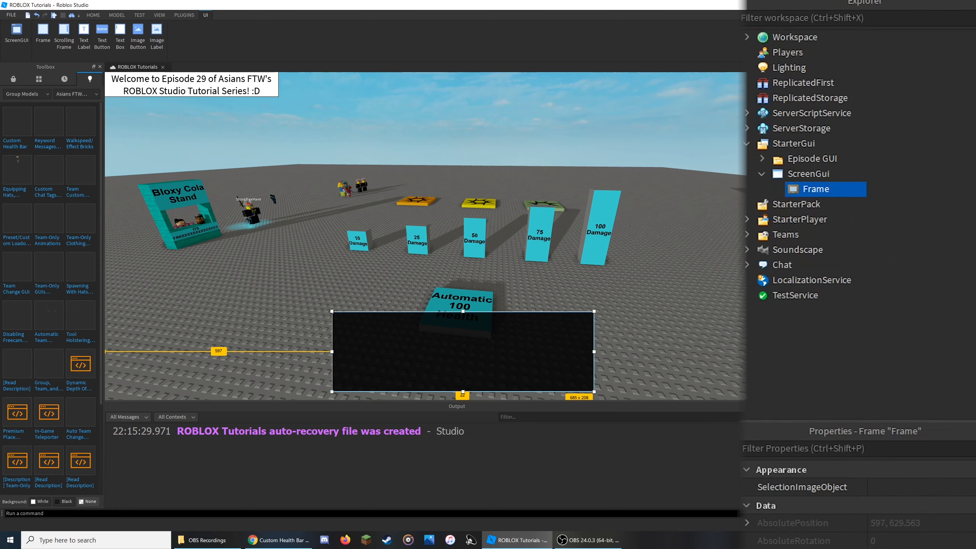
Step: Rename the Frame in the ScreenGui as MainFrame
double_click(803, 190)
text(MainFrame)
key(Return)
Step: Insert a new Frame inside MainFrame and move it to the horizontal middle of MainFrame
click(858, 189)
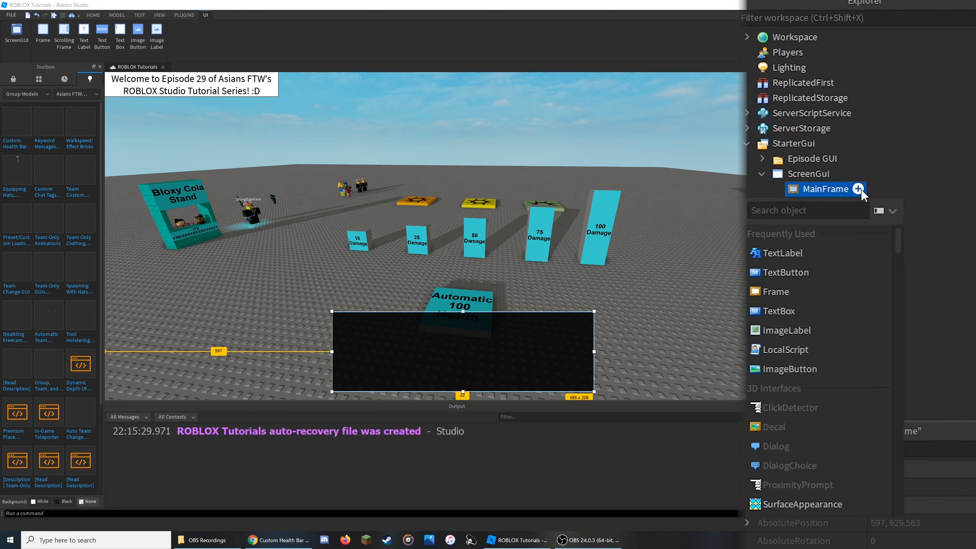
click(813, 299)
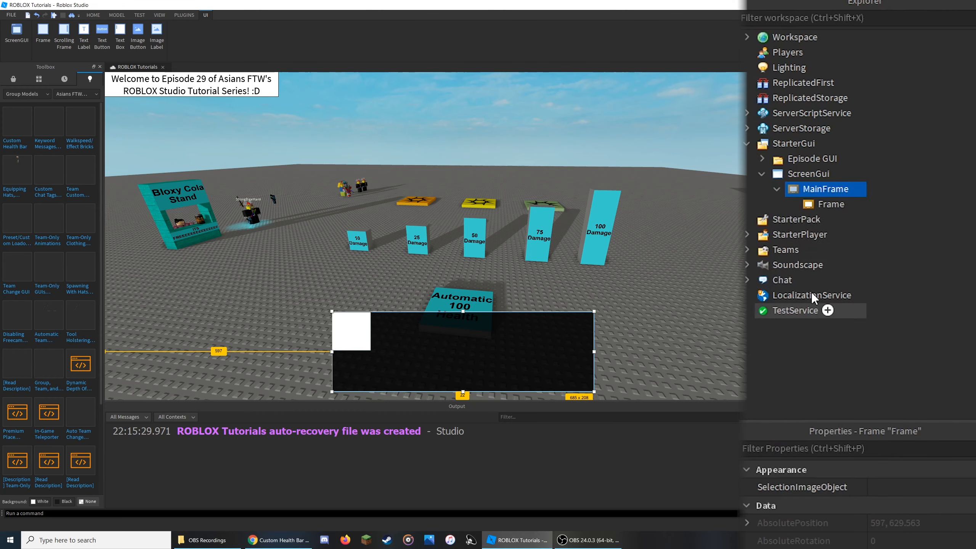
click(830, 204)
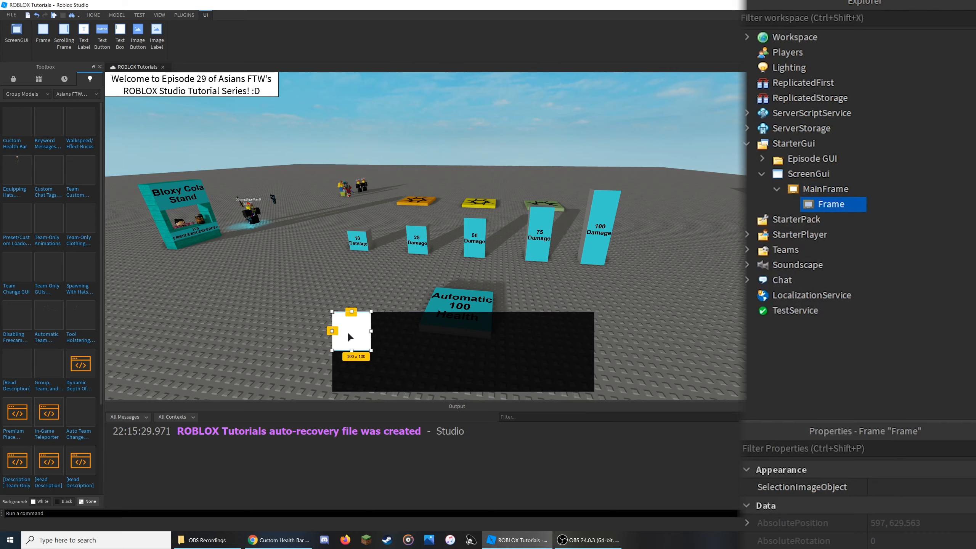
drag(348, 336, 460, 345)
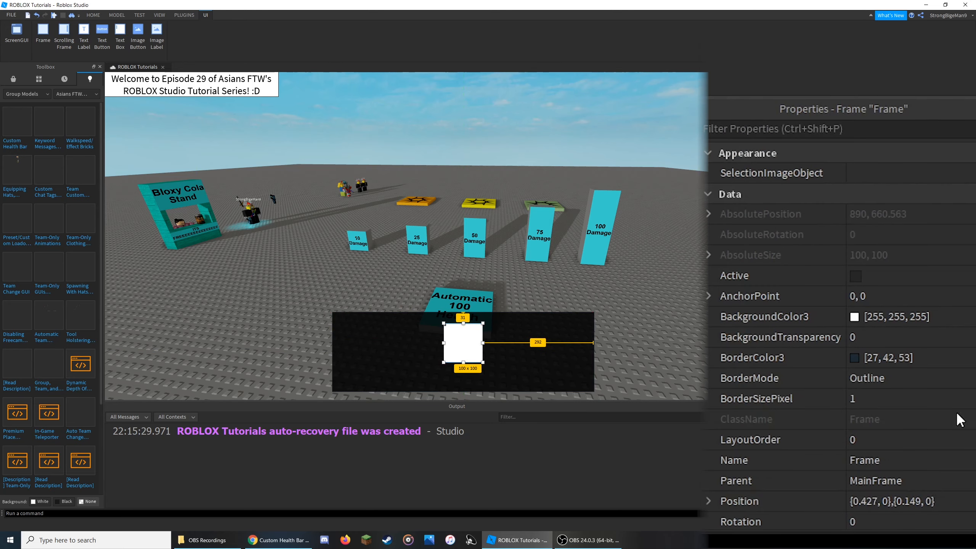
Step: Set both the X Offset and the Y Offset of the inner Frame's Size to 0
scroll(909, 403, down, 5)
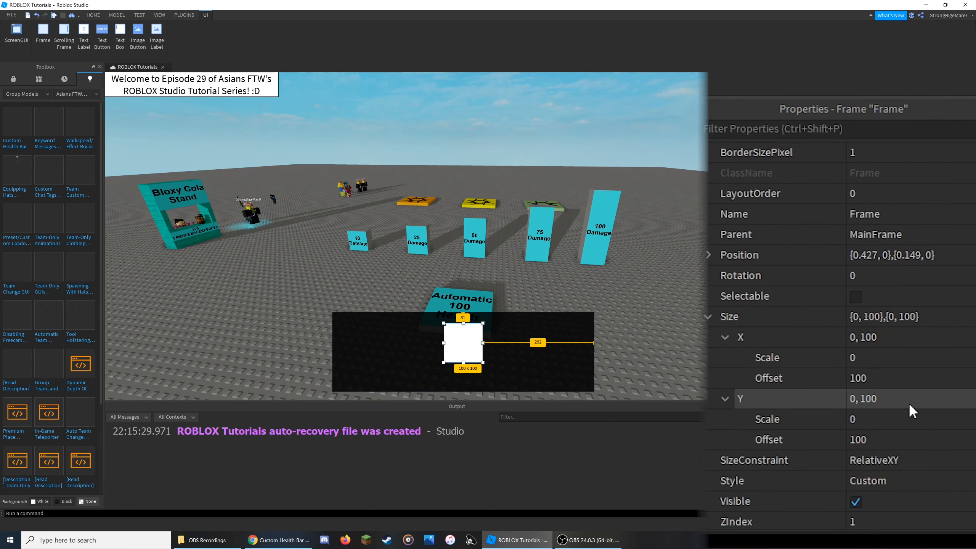
click(901, 378)
text(0)
key(Return)
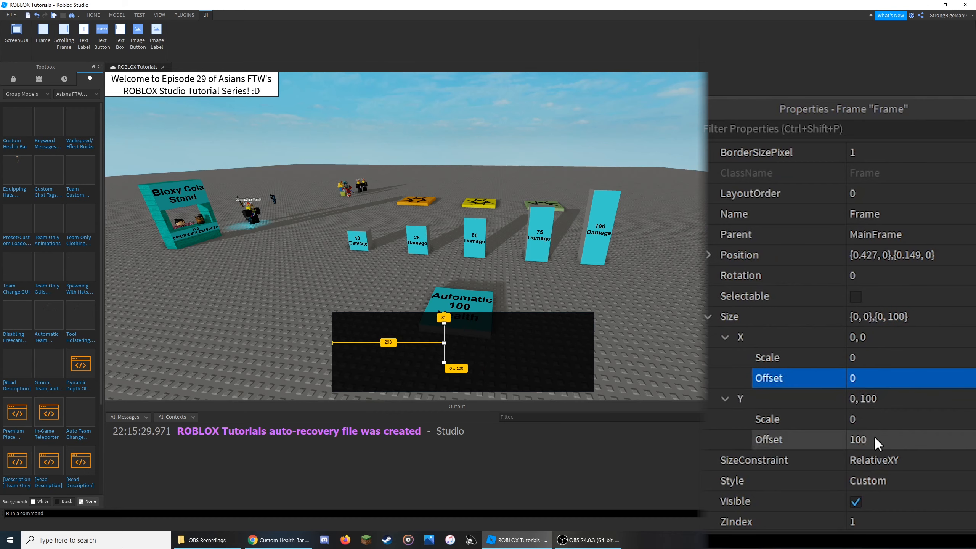
click(874, 435)
text(0)
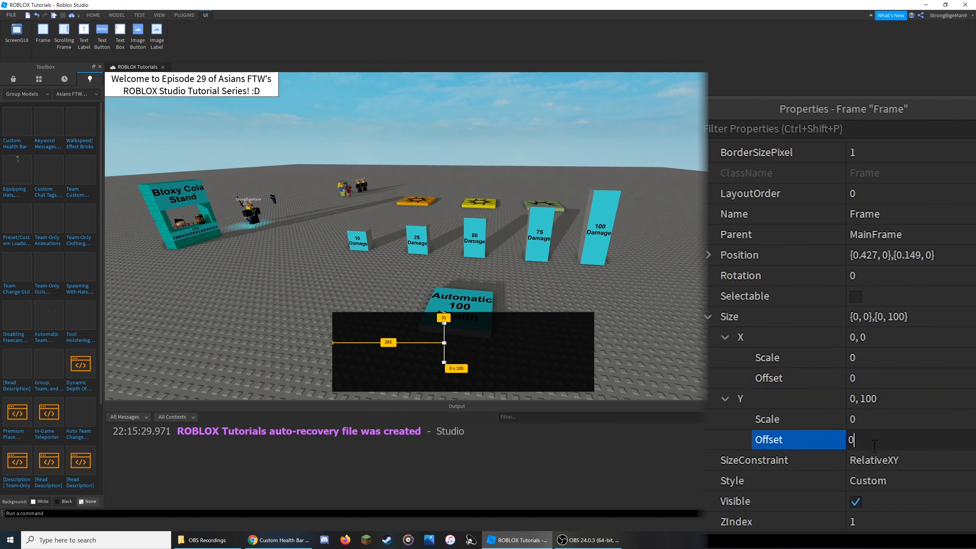
key(Return)
Step: Set both the X Scale and the Y Scale of the inner Frame's Size to 0.1
click(869, 362)
text(0.1)
key(Return)
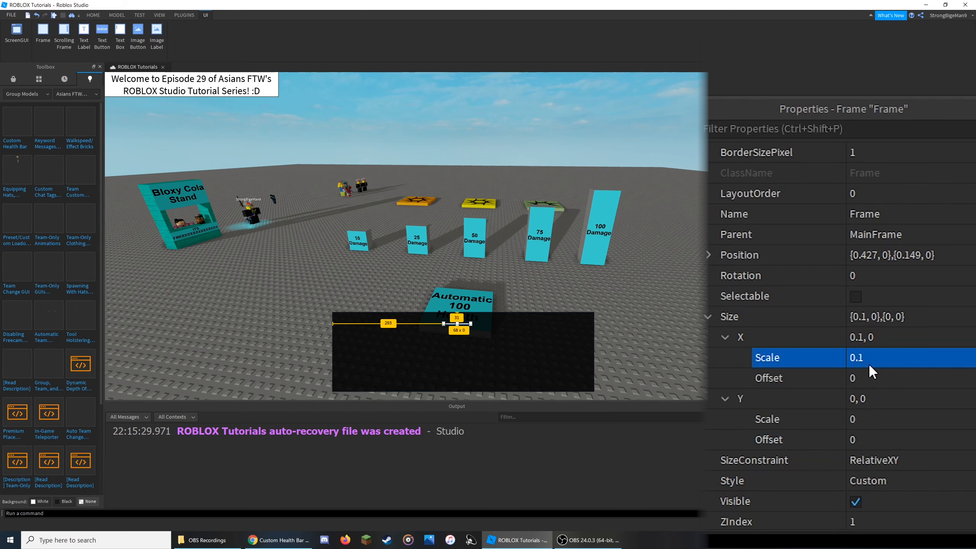
click(880, 419)
text(0.1)
key(Return)
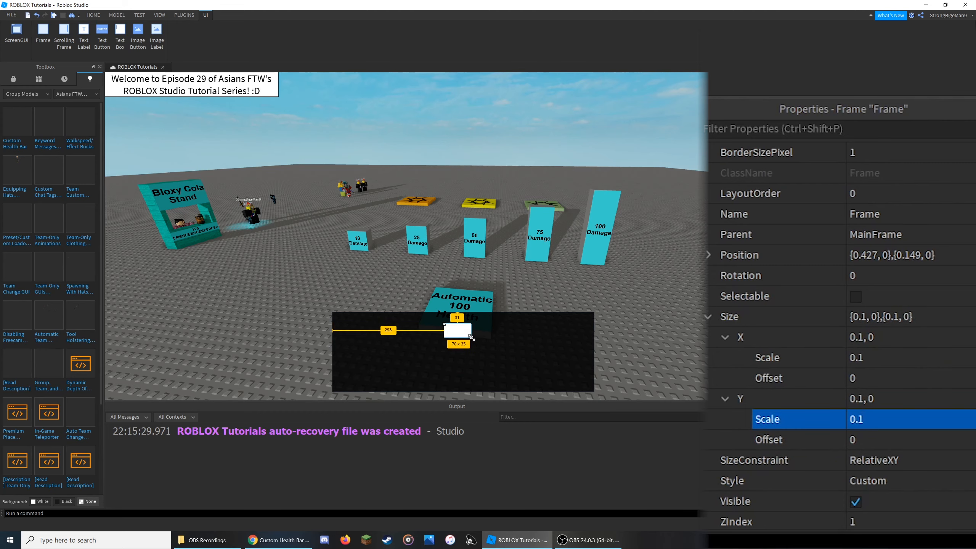
Step: Stretch the inner Frame into a bar of about 544 x 86 pixels, centred in the lower half of MainFrame
drag(470, 331, 521, 365)
drag(443, 344, 355, 363)
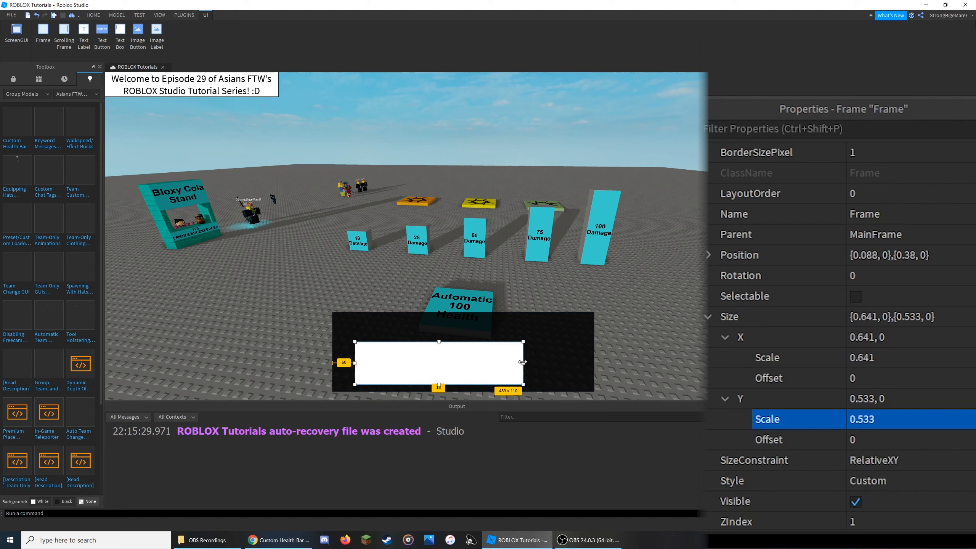
drag(523, 362, 566, 361)
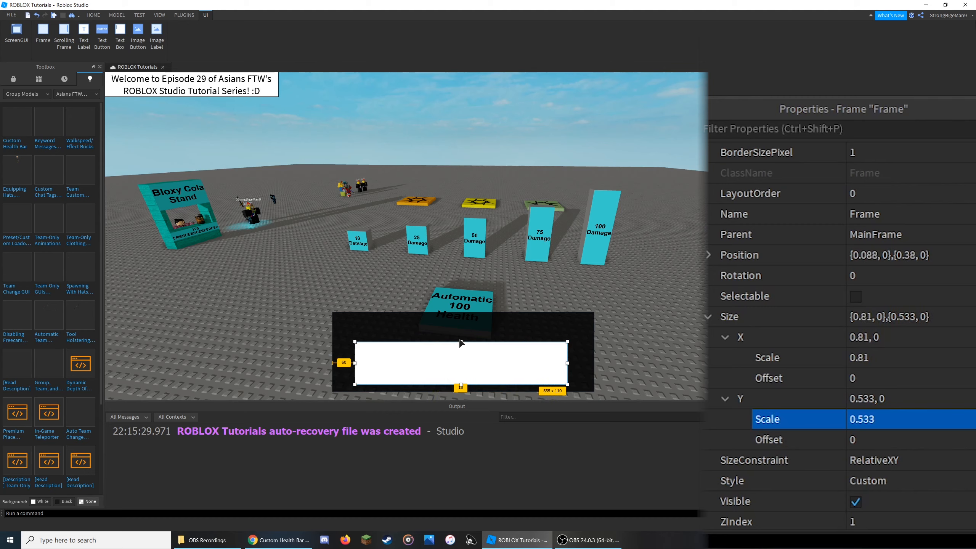
drag(459, 342, 459, 354)
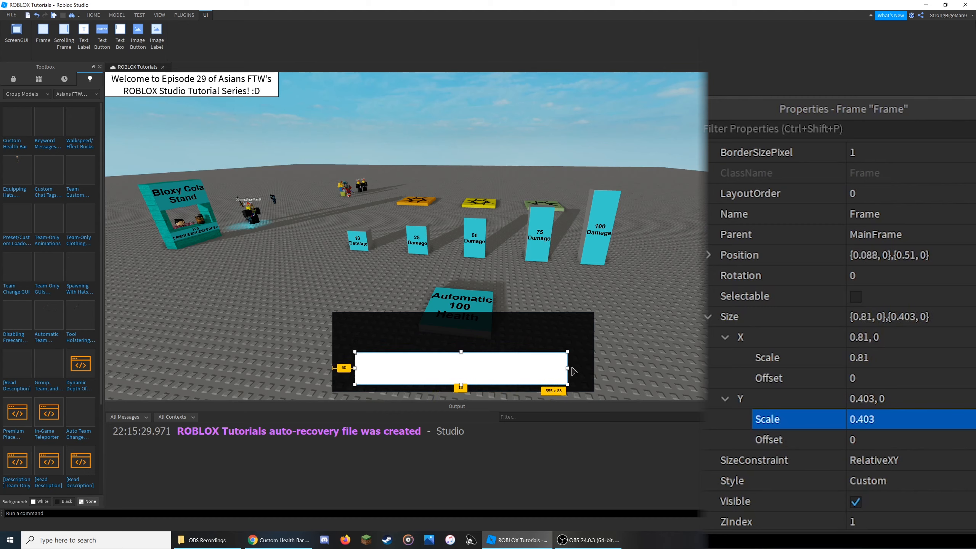
drag(568, 369, 535, 369)
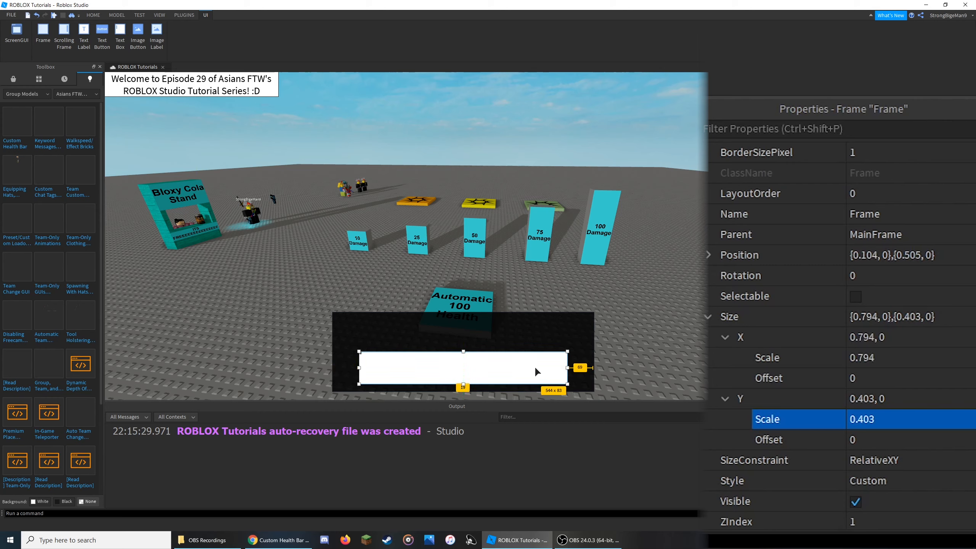
drag(463, 351, 468, 358)
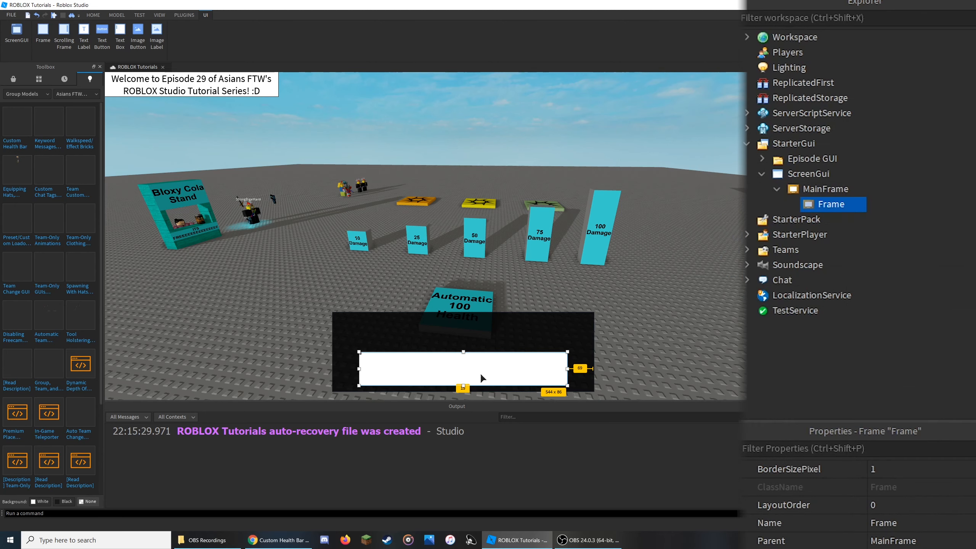
Step: Rename the inner Frame as Outline
key(F2)
text(Outline)
key(Return)
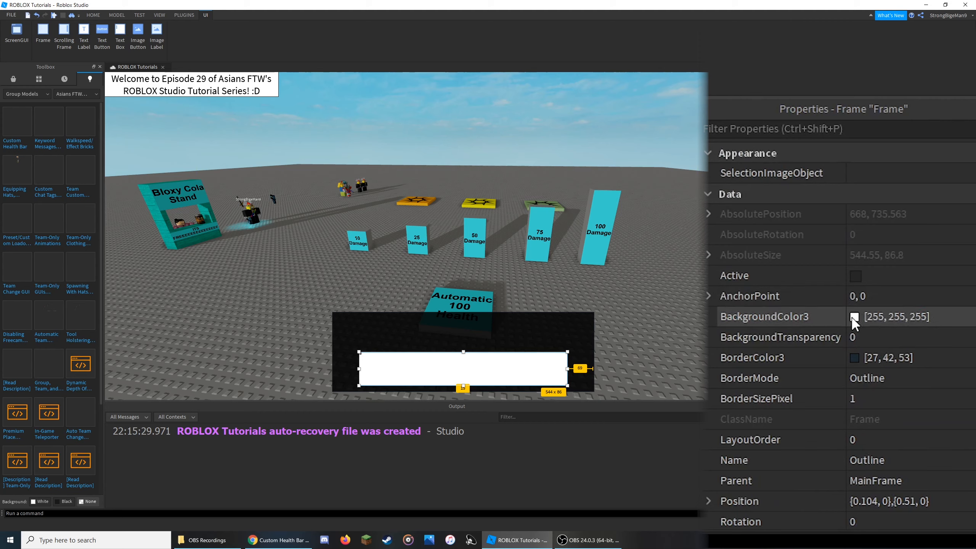
Step: Set Outline's background color to black [0, 0, 0] and its border color to lime green [170, 255, 0]
click(853, 317)
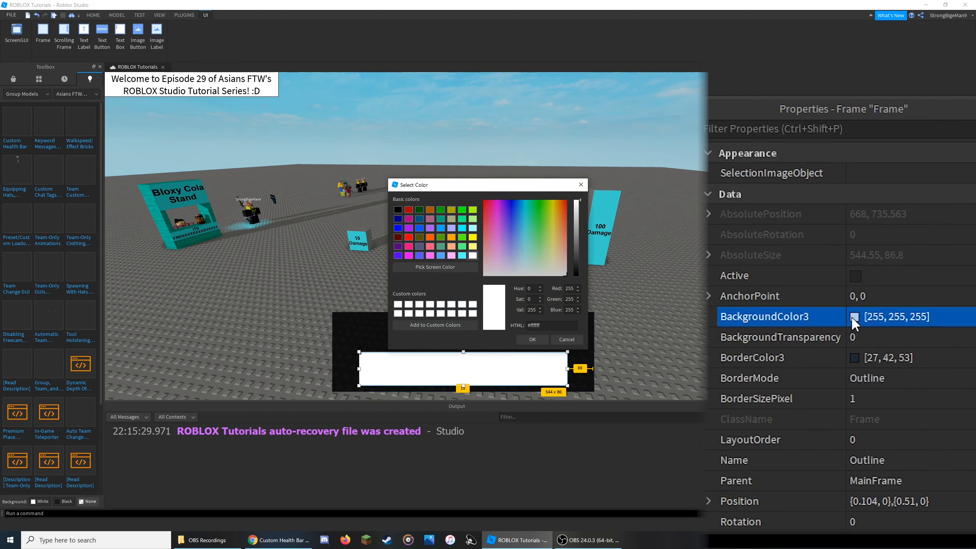
click(398, 210)
click(532, 339)
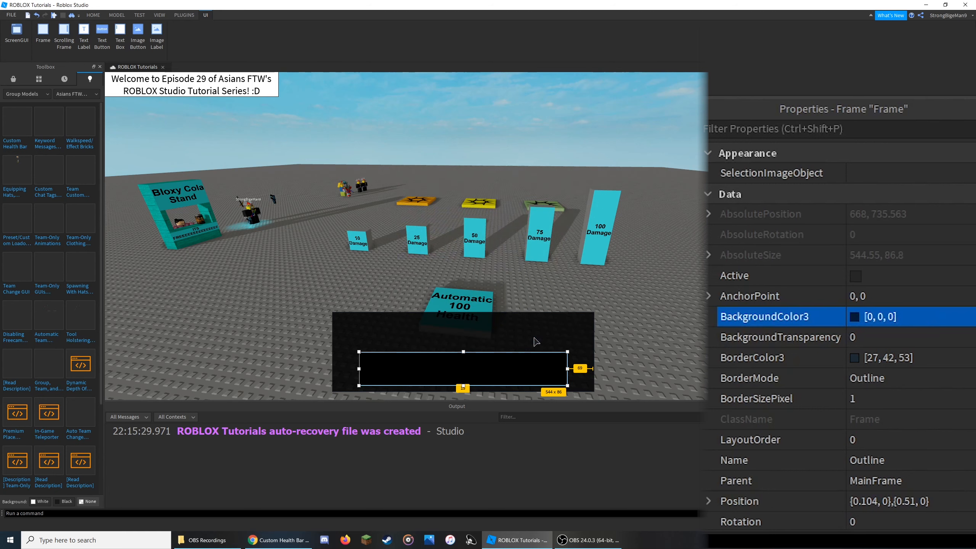
click(861, 359)
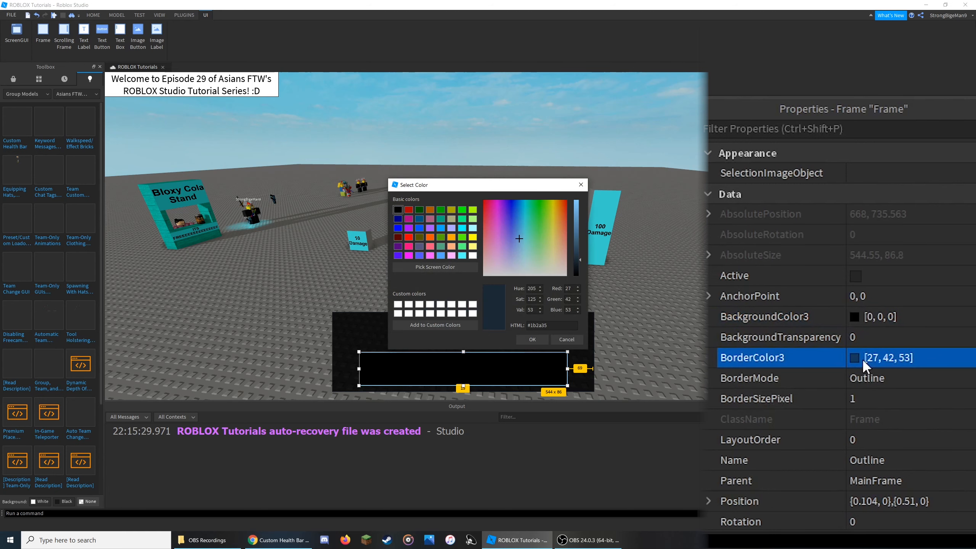
click(472, 210)
click(532, 339)
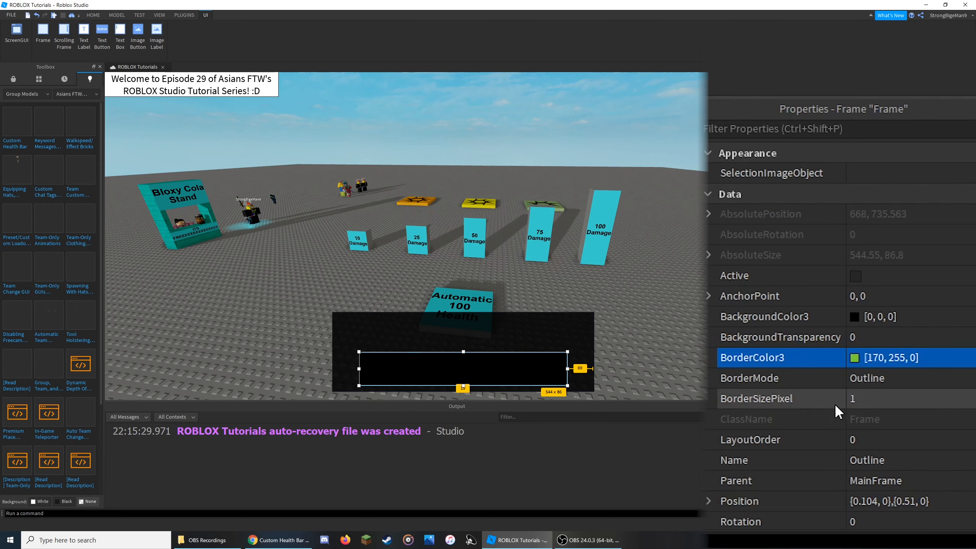
Step: Set Outline's BorderSizePixel to 7
click(911, 399)
text(7)
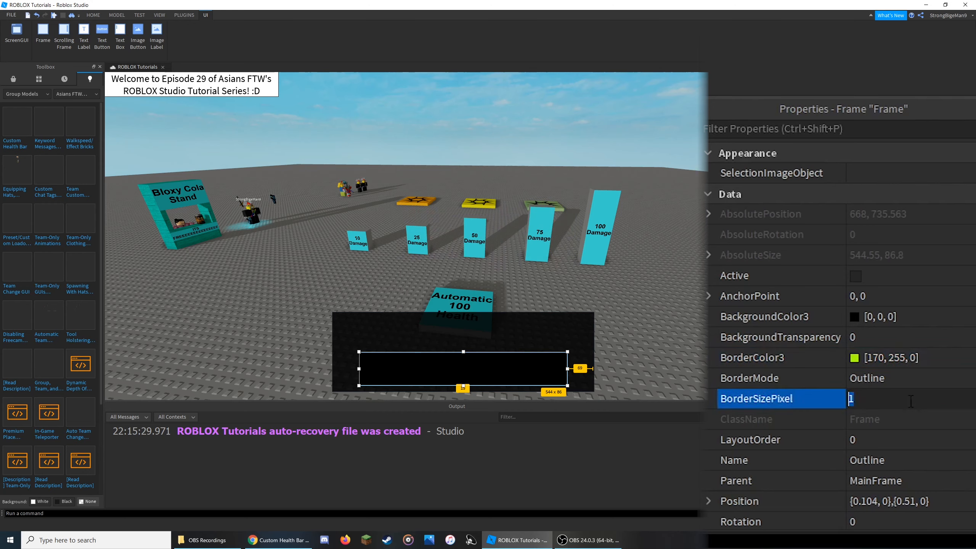
key(Return)
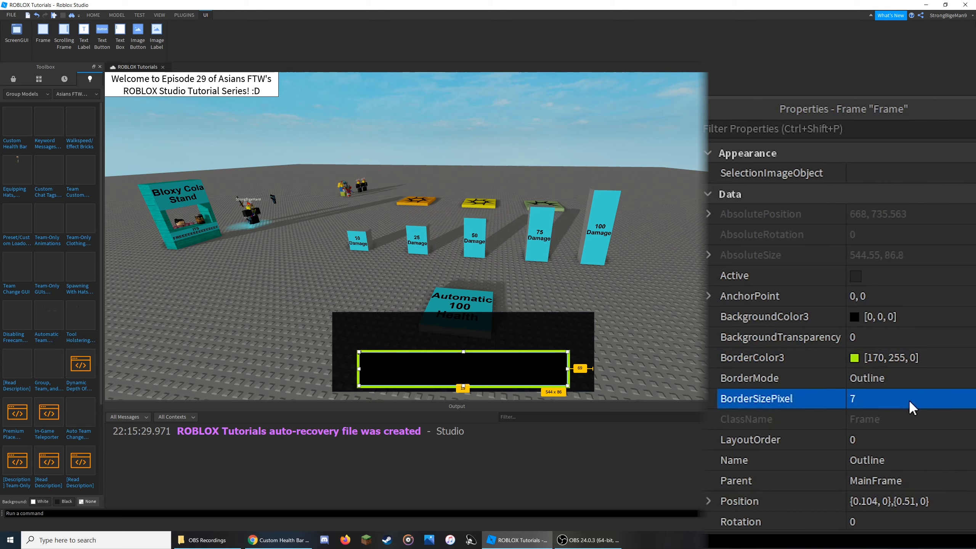
scroll(909, 399, down, 4)
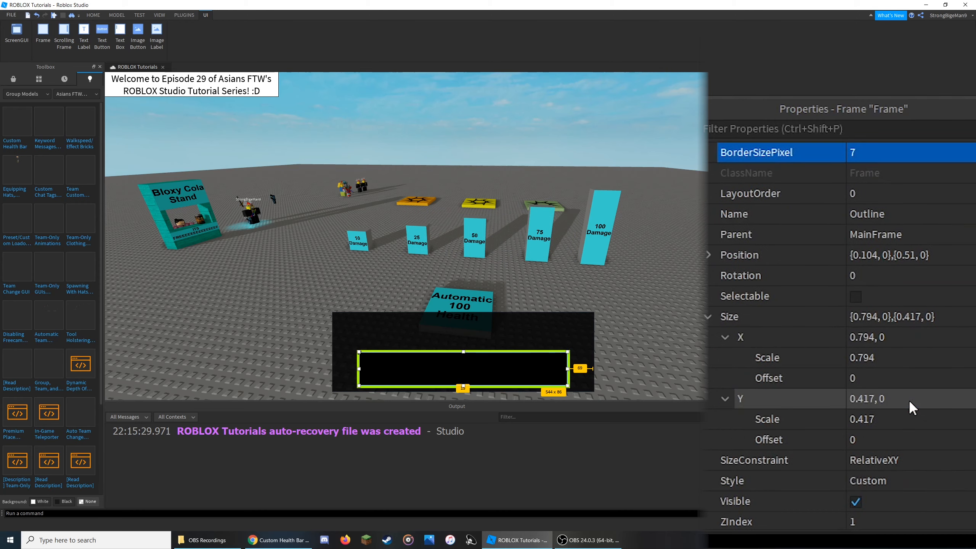
scroll(908, 400, up, 4)
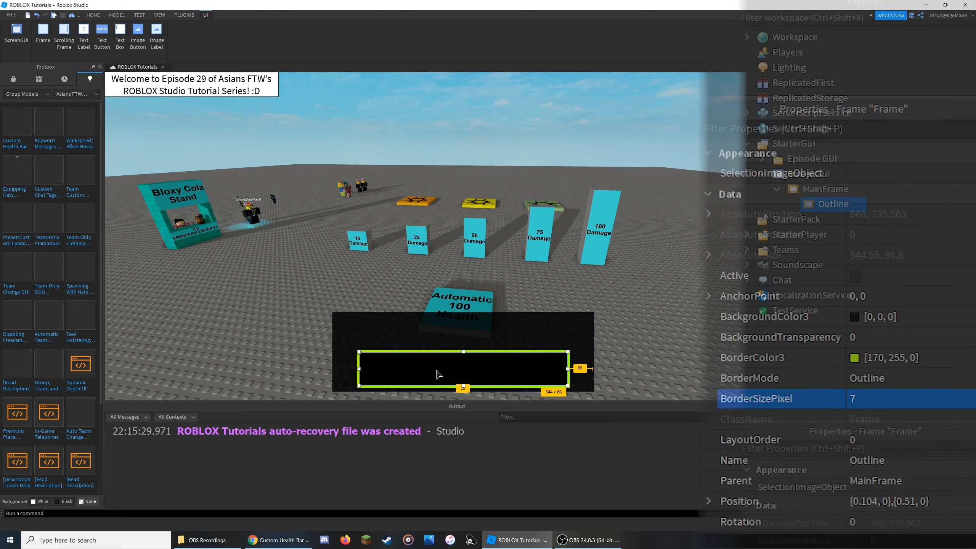
Step: Duplicate the Outline frame inside MainFrame and rename the copy as HealthBar
click(902, 226)
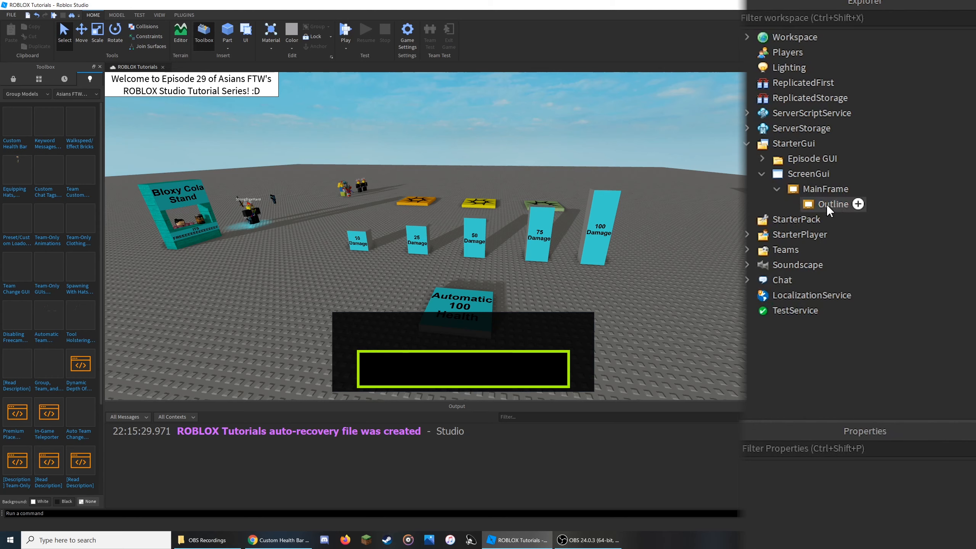
click(826, 205)
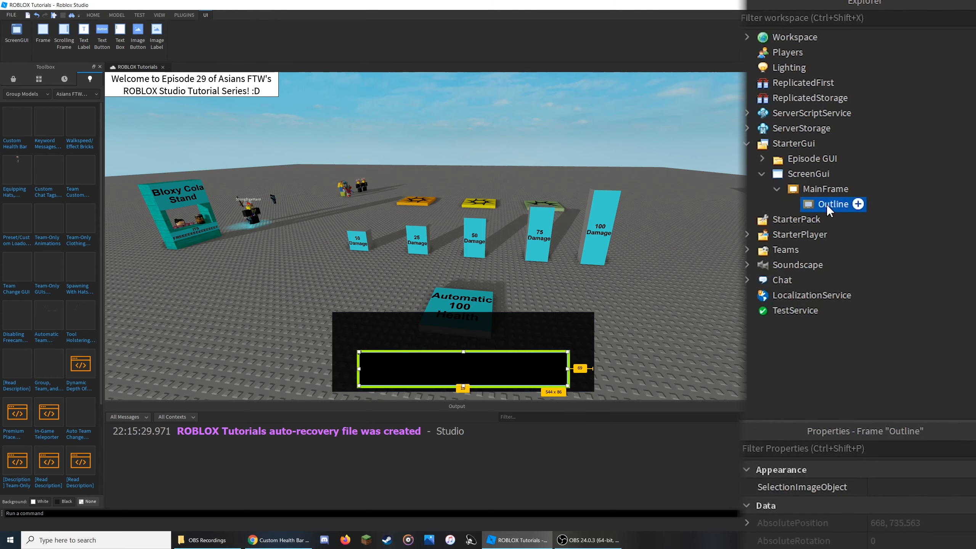
key(ctrl+d)
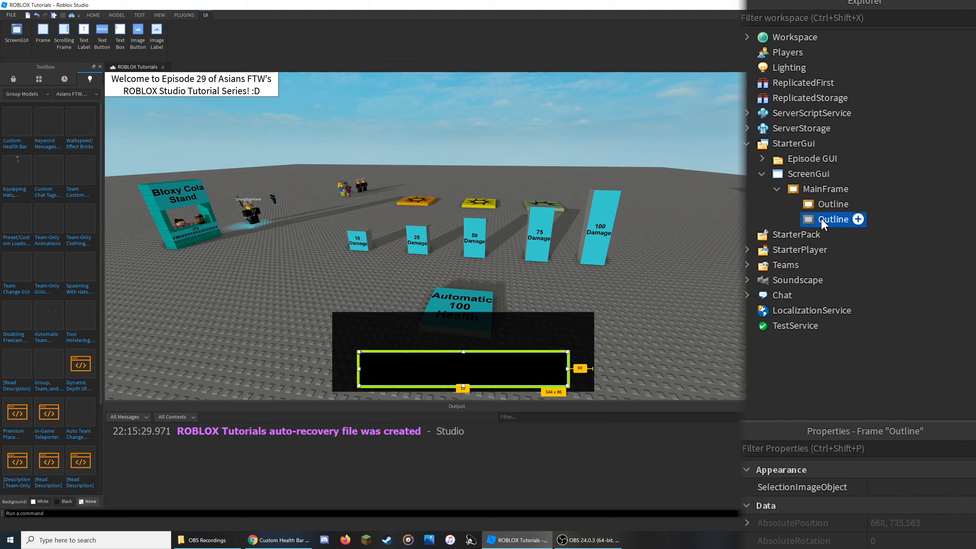
click(820, 218)
text(HealthBar)
key(Return)
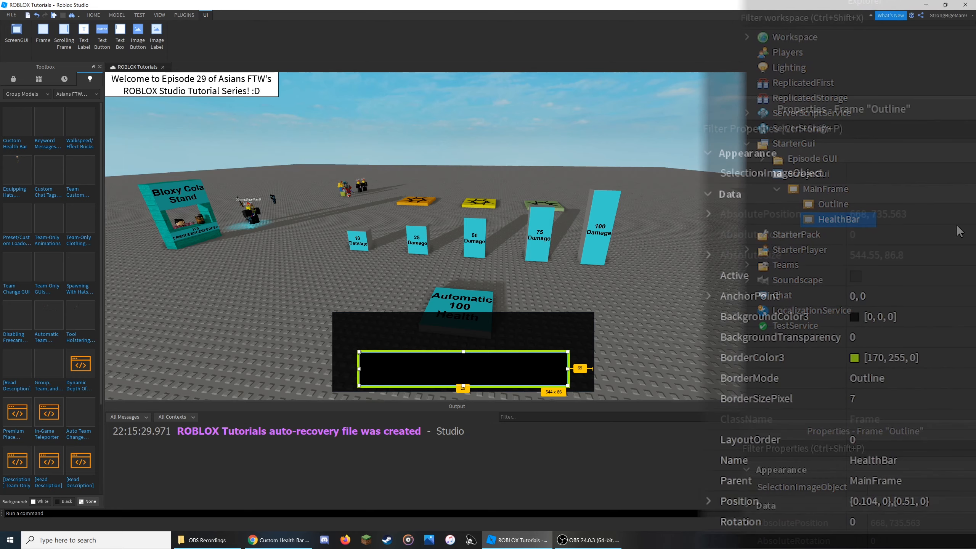
Step: Set HealthBar's BorderSizePixel to 0 and its background color to dark red [170, 0, 0]
click(899, 402)
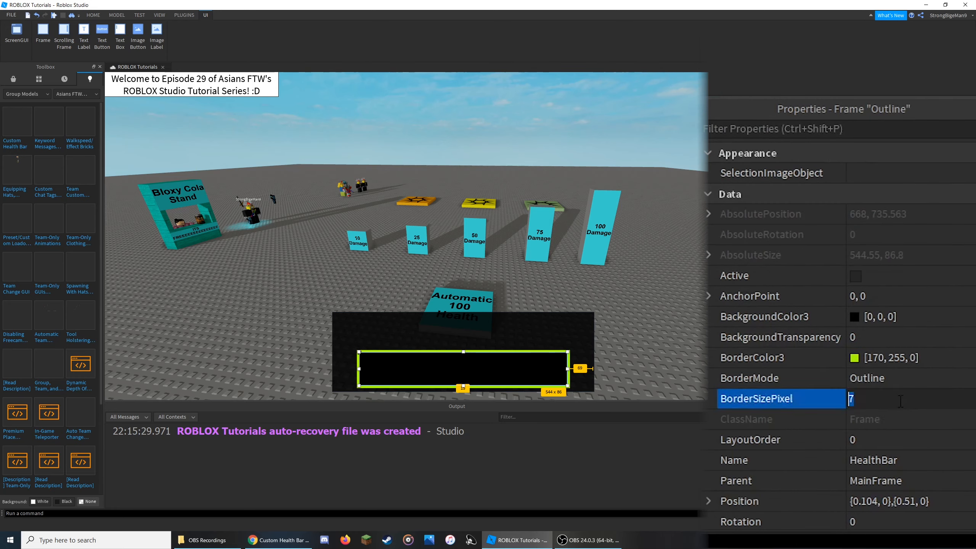
text(0)
key(Return)
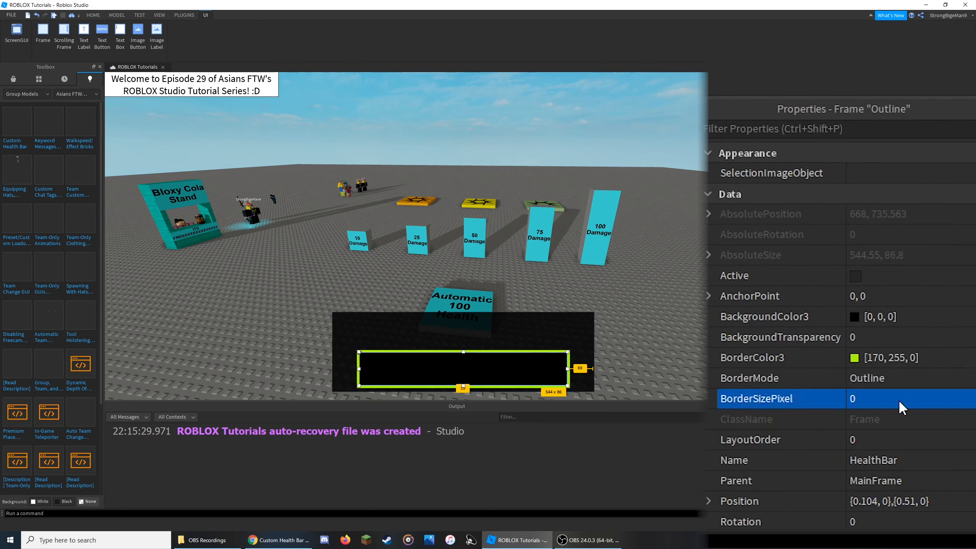
click(865, 317)
click(854, 315)
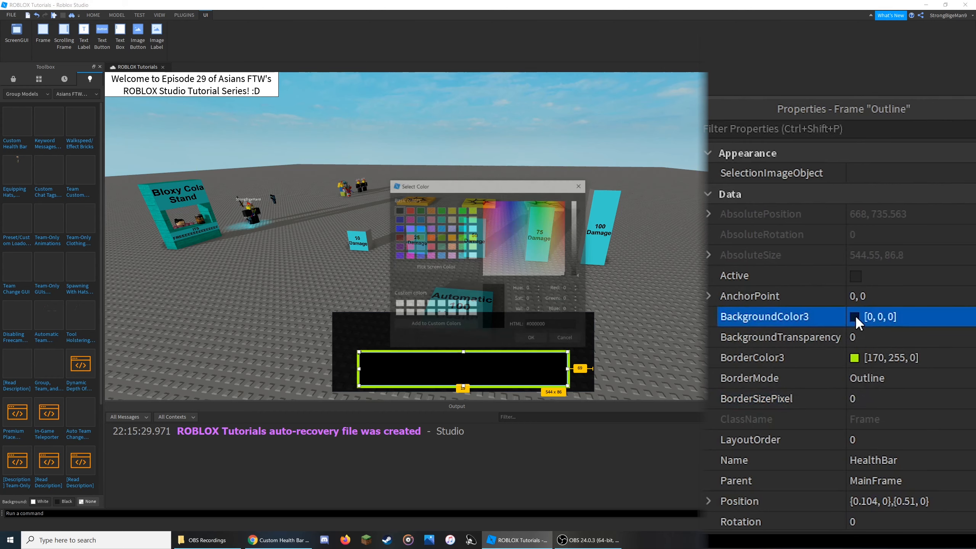
click(408, 210)
click(532, 339)
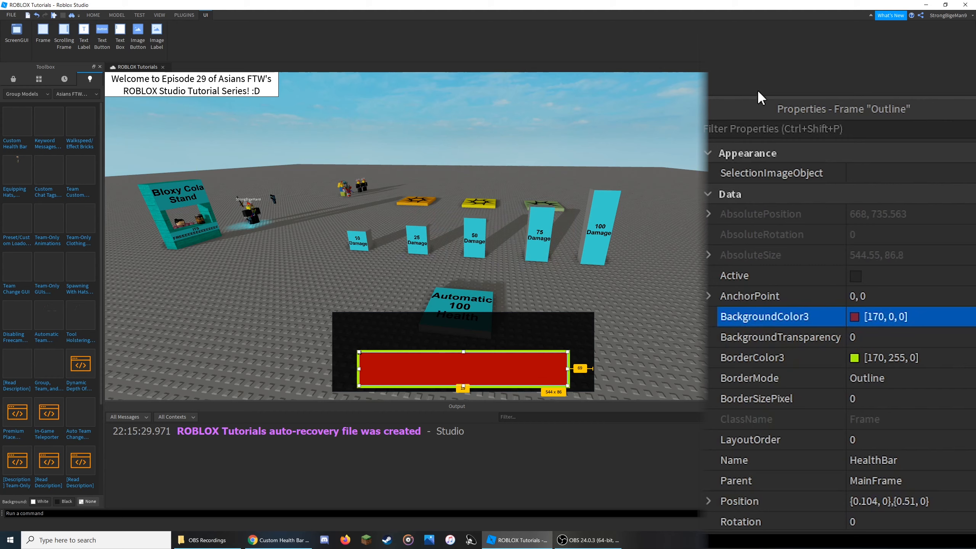
Step: Try stretching HealthBar upward to a Y Scale of about 0.557 with a ZIndex of 0, and revert both changes
scroll(831, 346, down, 6)
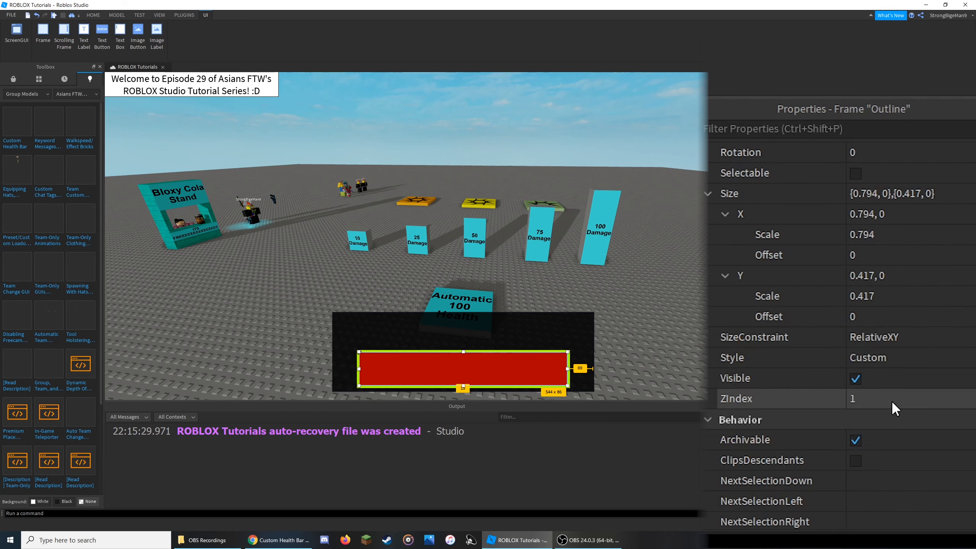
click(883, 69)
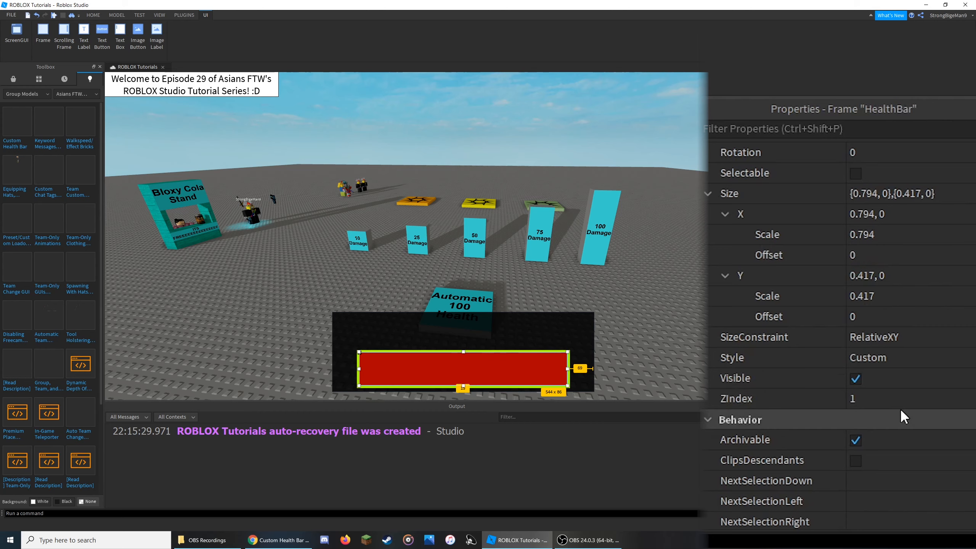
drag(463, 352, 463, 340)
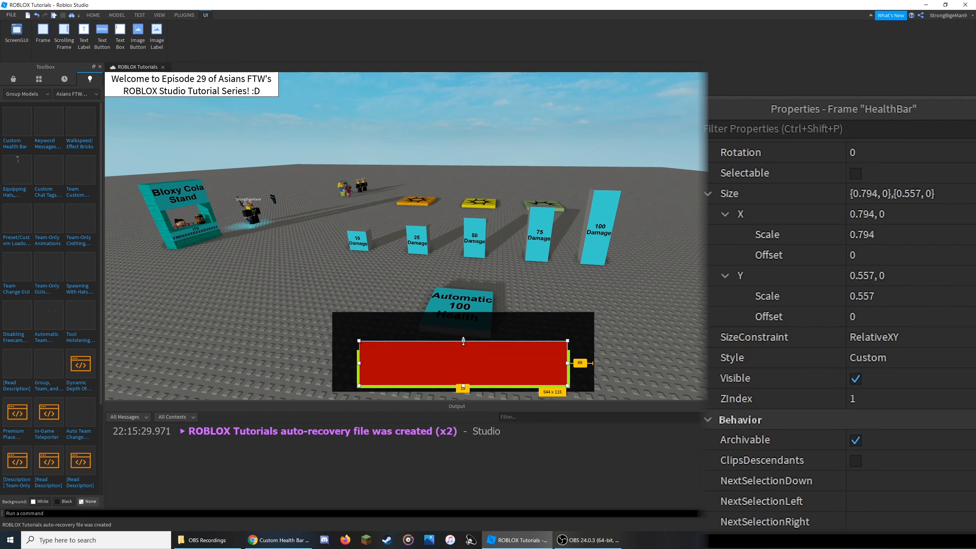
click(884, 398)
text(0)
key(Return)
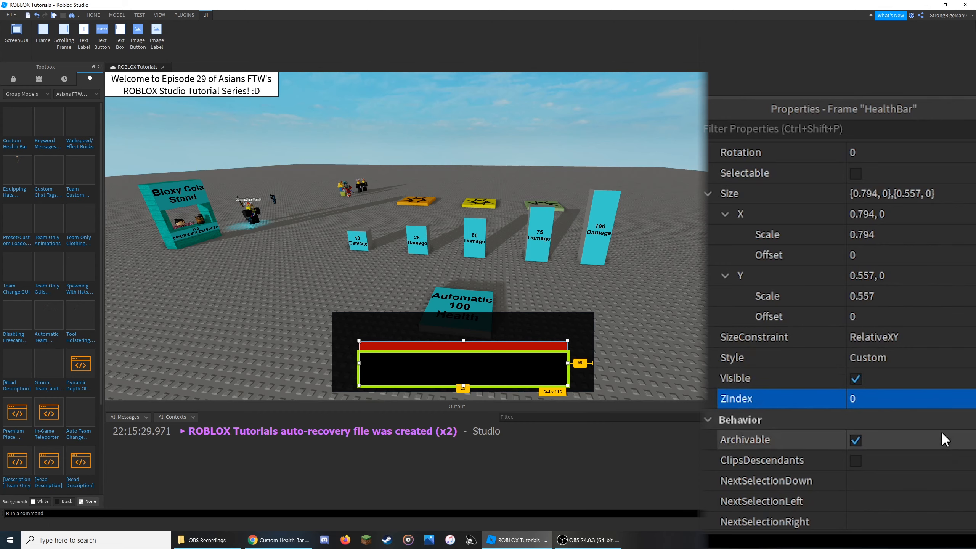
text(1)
key(Return)
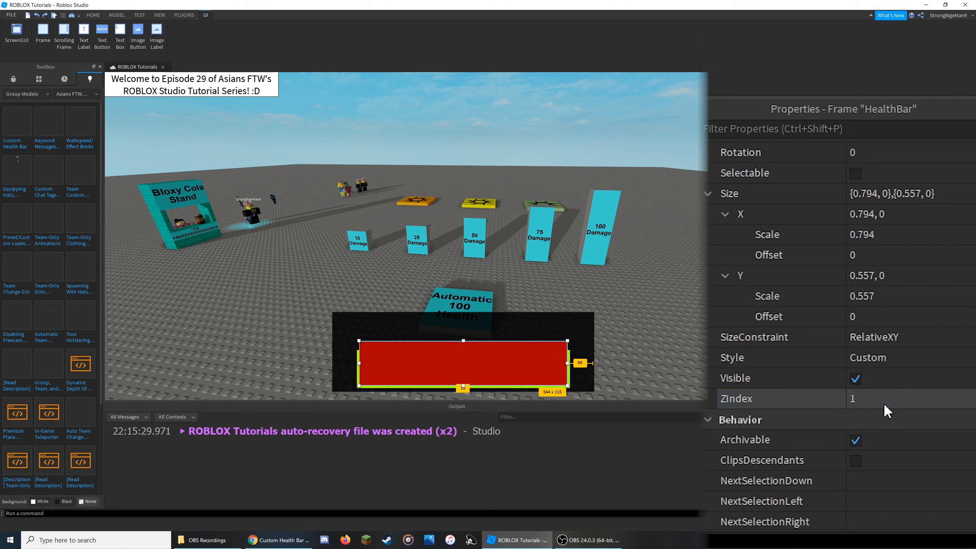
key(ctrl+z)
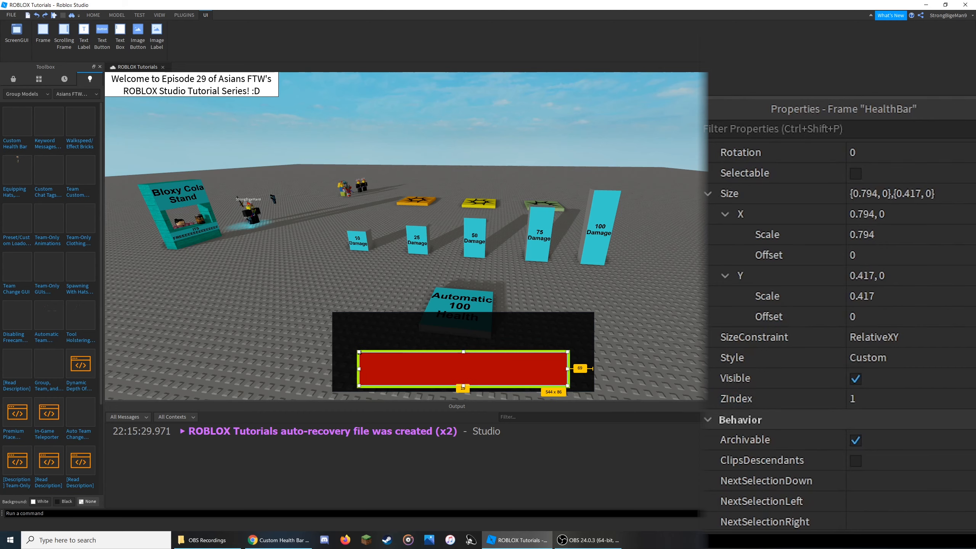
Step: Set HealthBar's ZIndex to 2
click(906, 399)
click(906, 399)
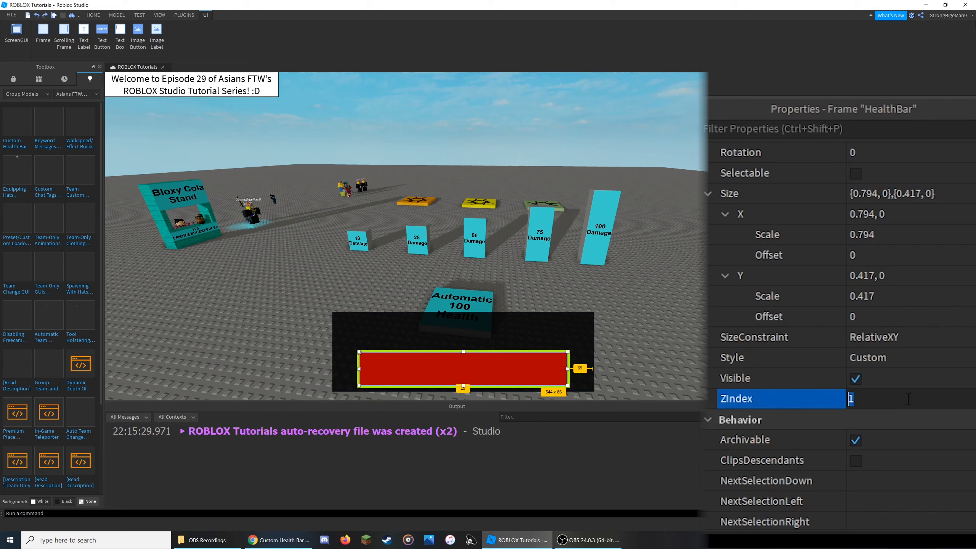
text(2)
key(Return)
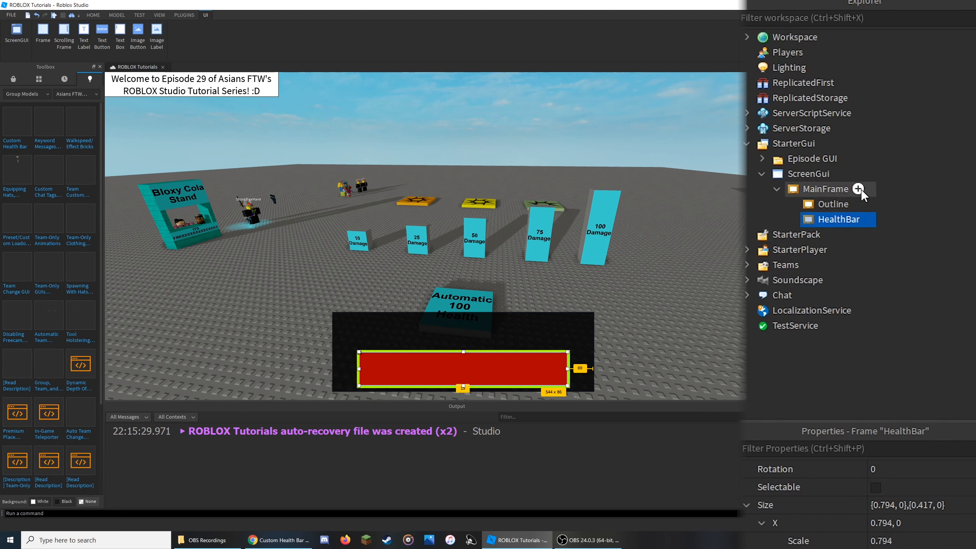
Step: Add a TextLabel to MainFrame and place it above the red bar, near the middle
click(858, 189)
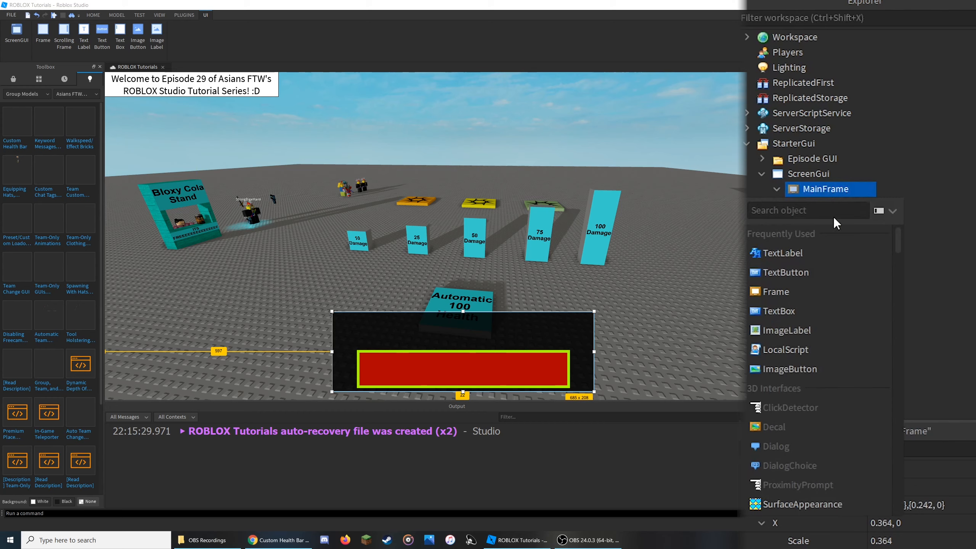
click(805, 253)
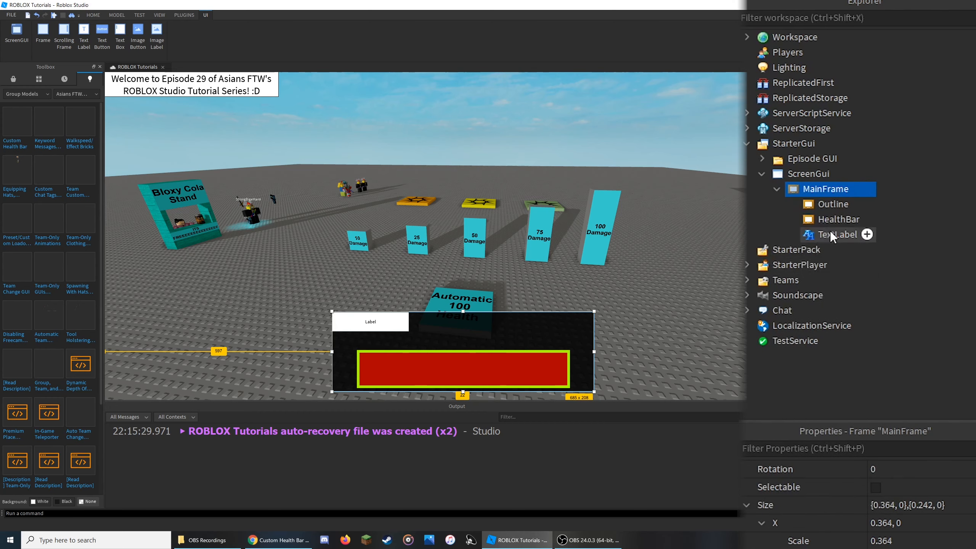
drag(386, 325, 470, 335)
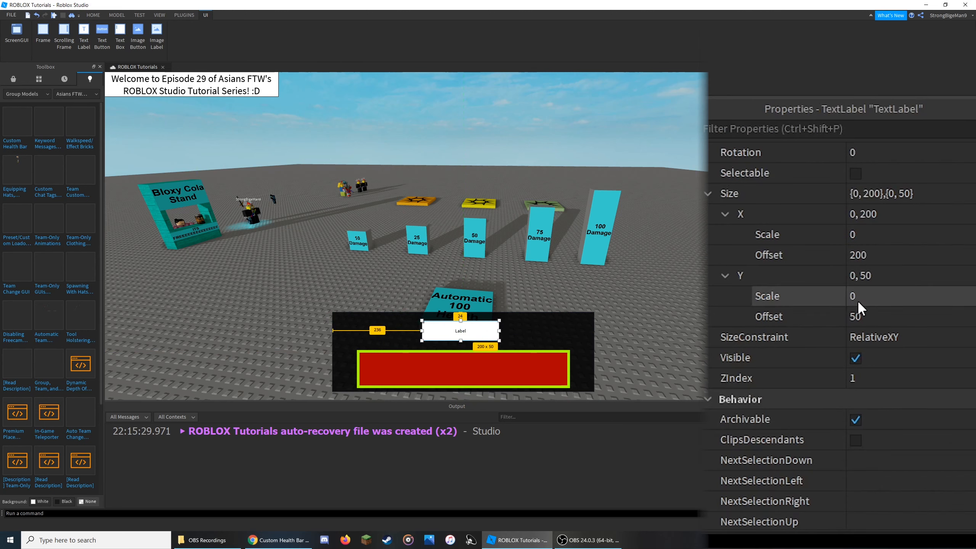
Step: Set both the X Offset and the Y Offset of the TextLabel's Size to 0
scroll(856, 300, up, 1)
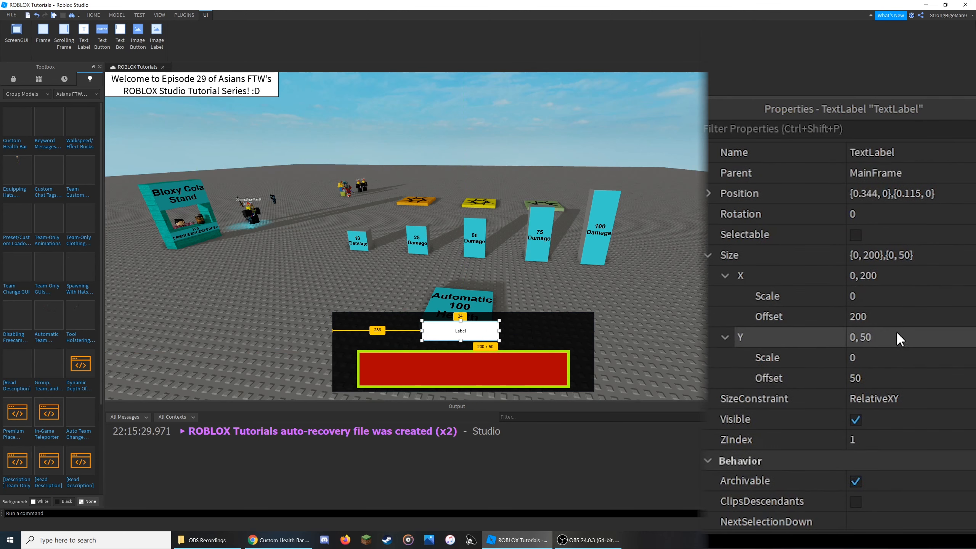
click(896, 317)
text(0)
click(883, 375)
text(0)
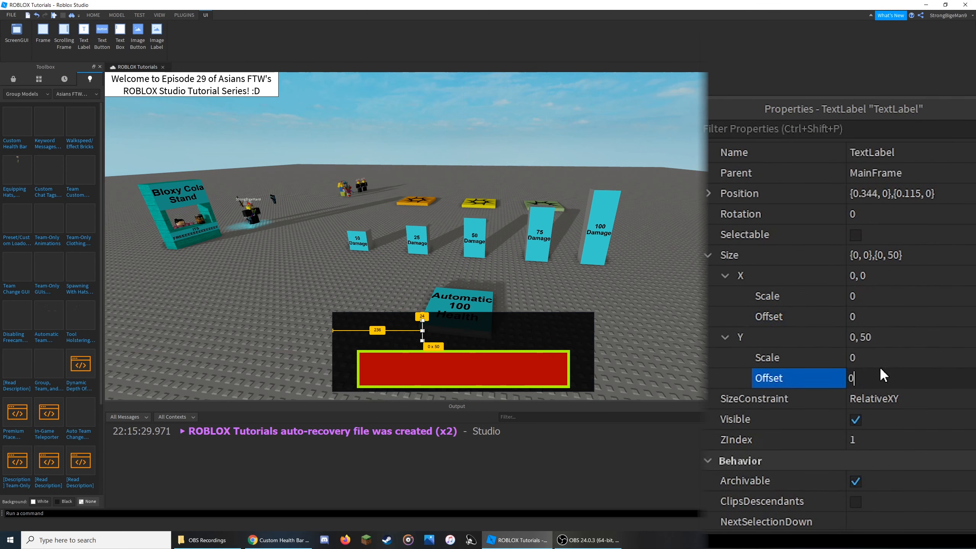
Step: Set both the X Scale and the Y Scale of the TextLabel's Size to 0.1
click(880, 359)
text(0.1)
key(ctrl+a)
key(ctrl+c)
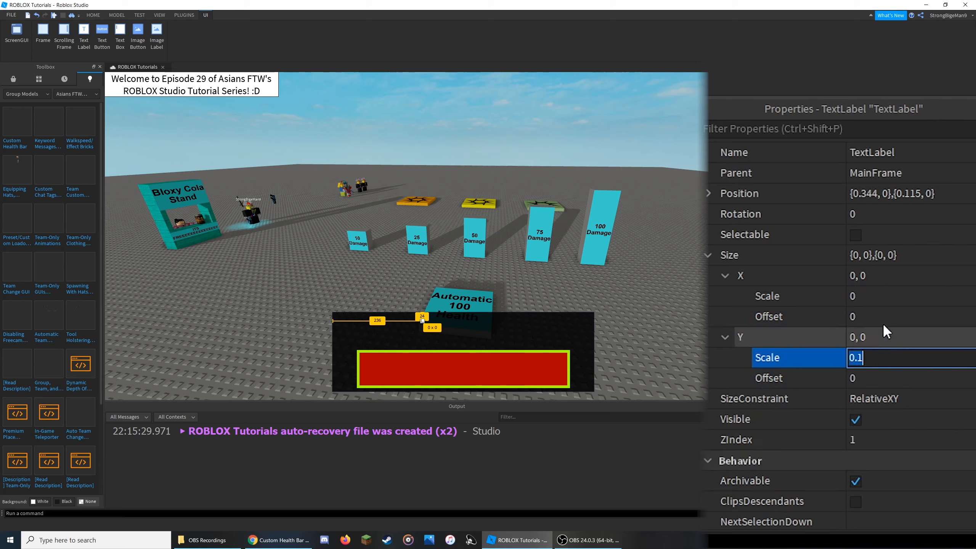
click(884, 301)
key(ctrl+v)
key(Return)
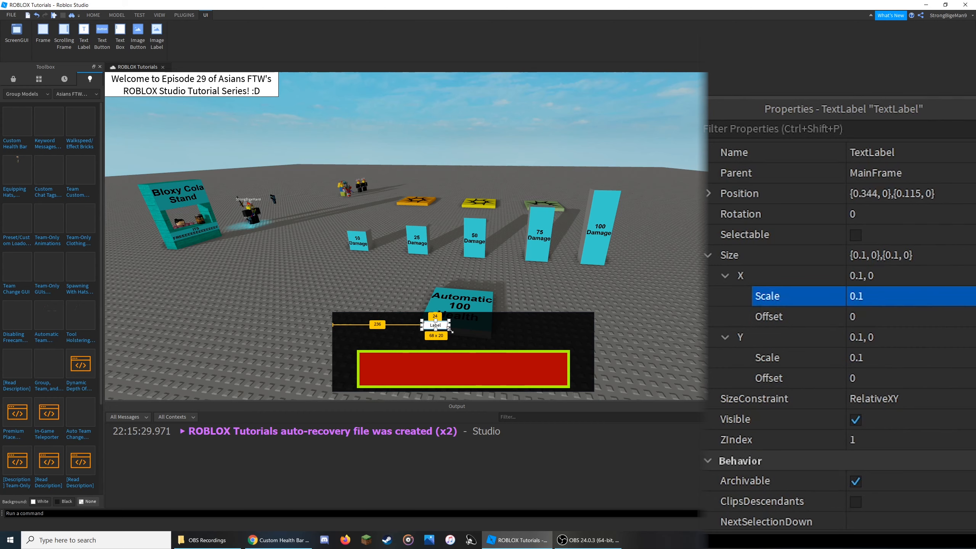
Step: Enlarge the TextLabel to about 170 x 43 pixels, centred above the red bar, and set its ZIndex to 3
drag(449, 329, 490, 341)
click(913, 447)
click(914, 447)
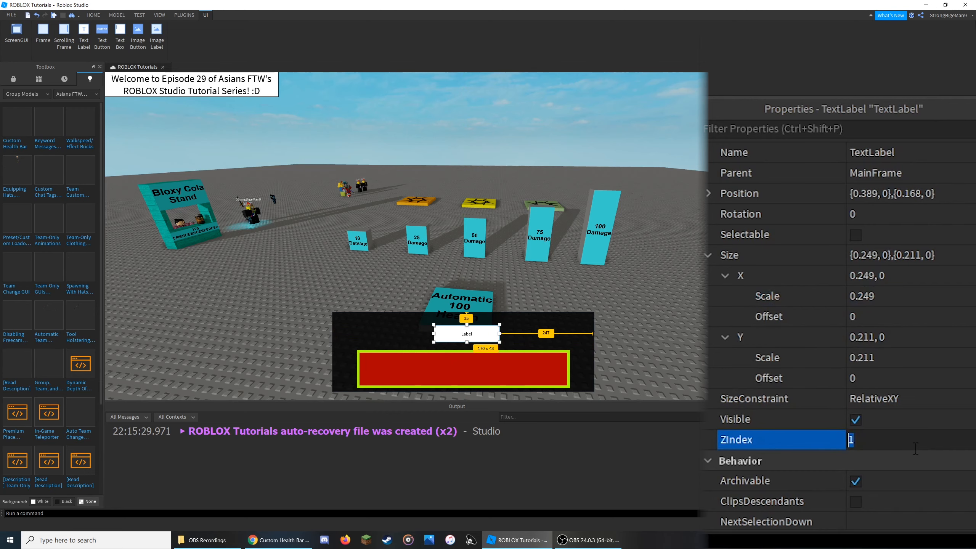
key(BackSpace)
text(3)
key(Return)
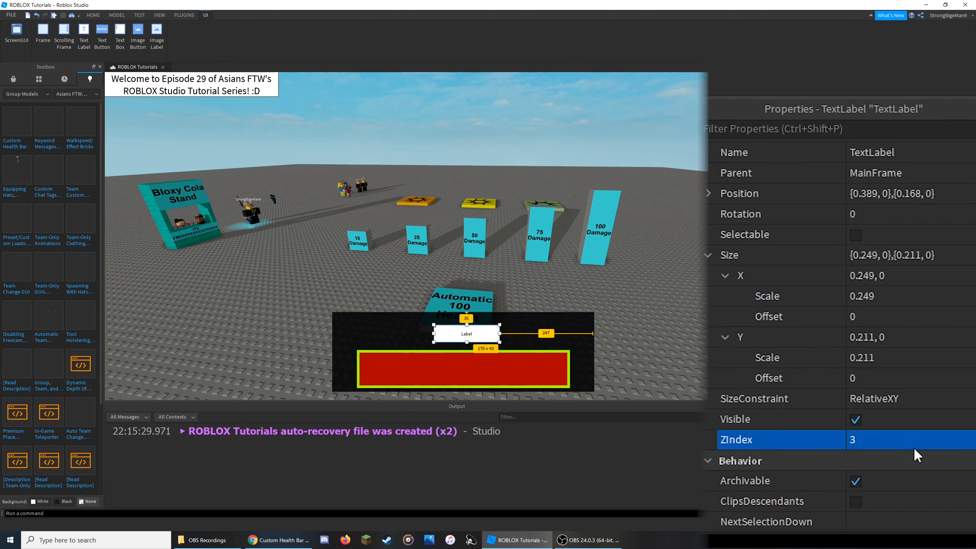
mouse_move(471, 333)
mouse_down()
mouse_move(475, 368)
mouse_move(468, 334)
mouse_up()
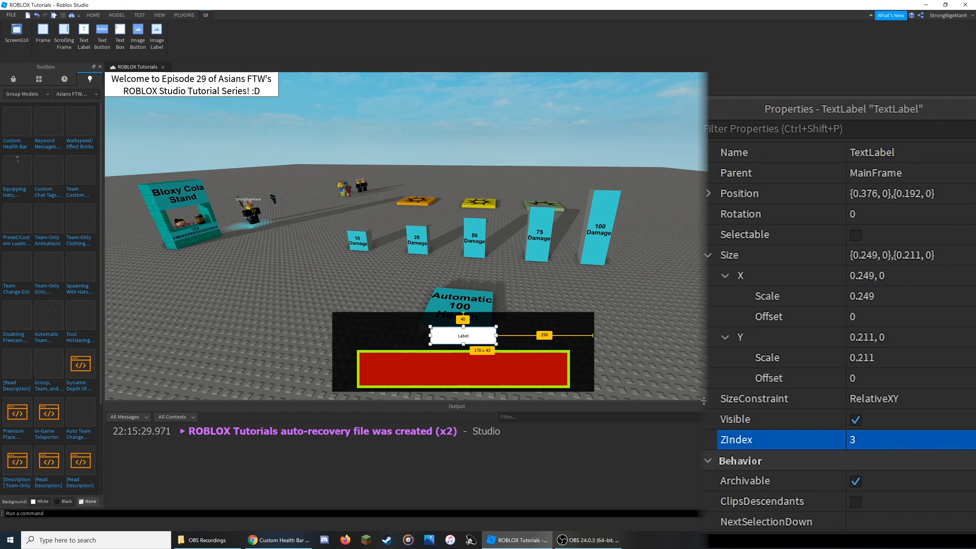
Step: Change the TextLabel's text to 100
scroll(849, 428, down, 4)
scroll(851, 426, down, 3)
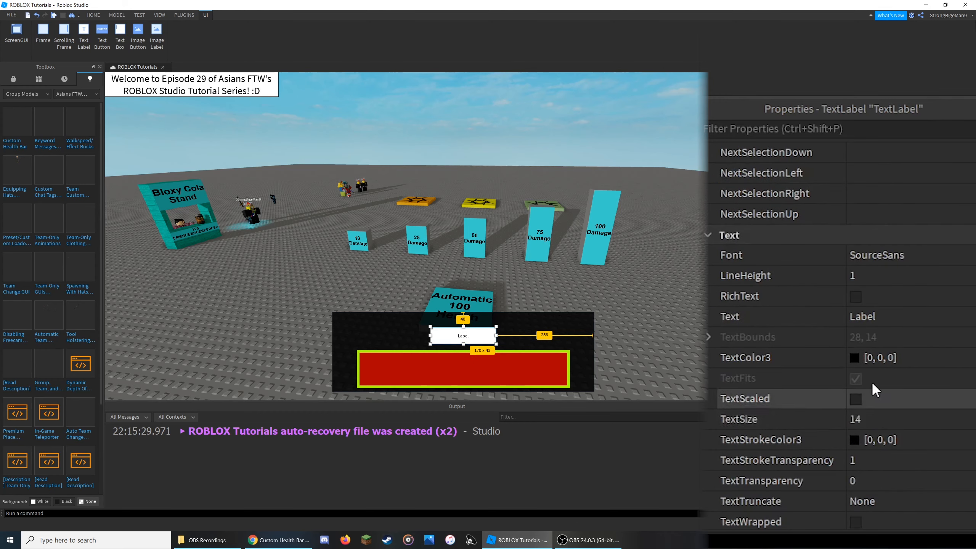
click(904, 319)
text(10)
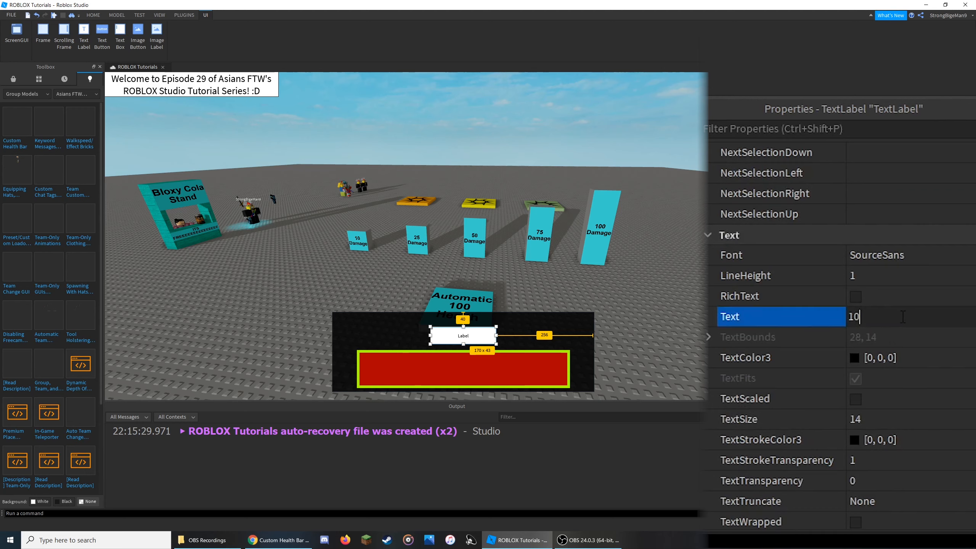
text(0)
key(Return)
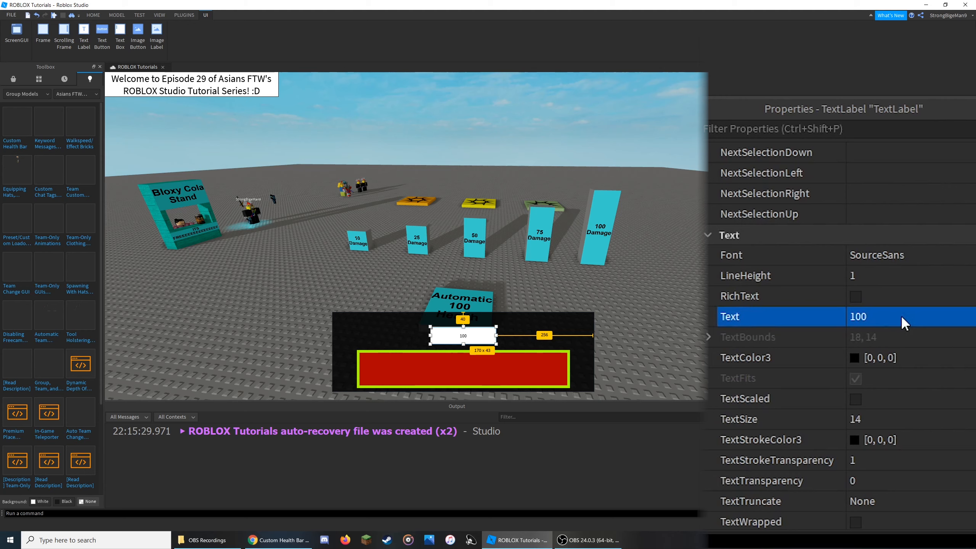
Step: Set the TextLabel's TextSize to 100
scroll(901, 319, down, 2)
scroll(901, 319, up, 1)
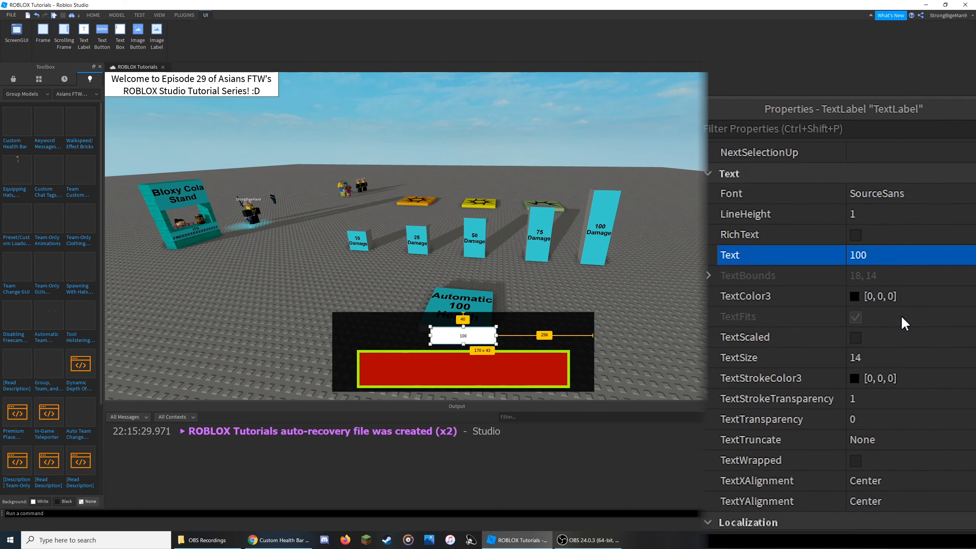
click(877, 358)
text(100)
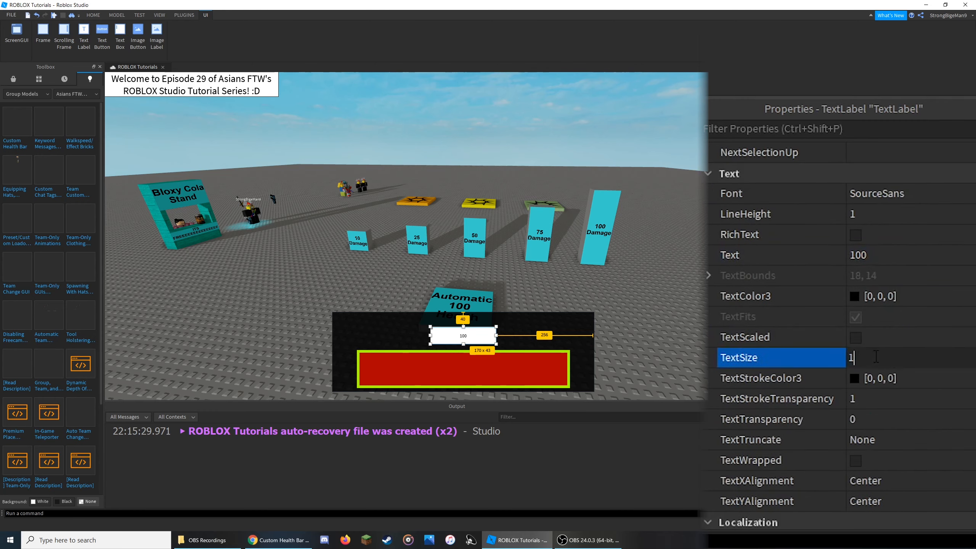
key(Return)
Step: Enlarge the TextLabel to about 239 x 66 pixels and move it onto the middle of the red health bar
drag(462, 345, 414, 339)
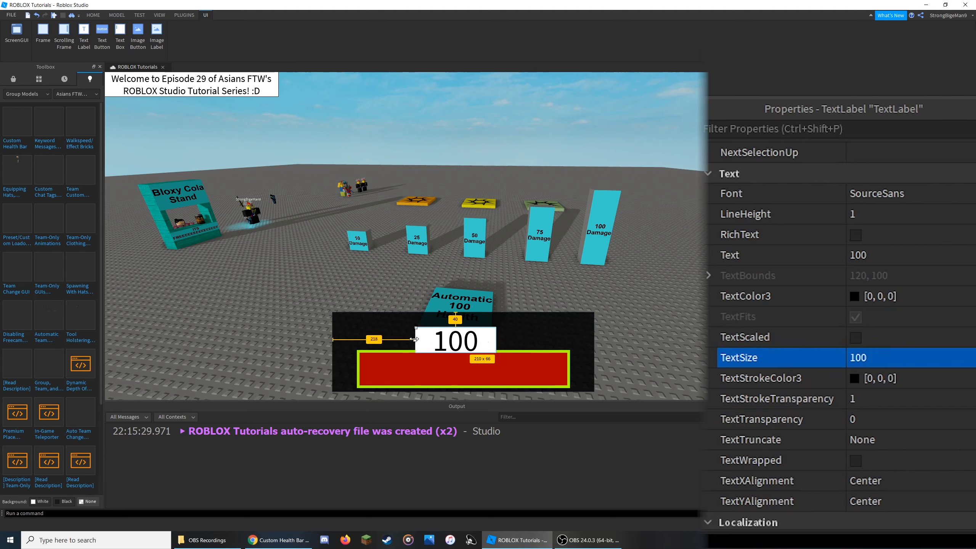
drag(495, 340, 492, 367)
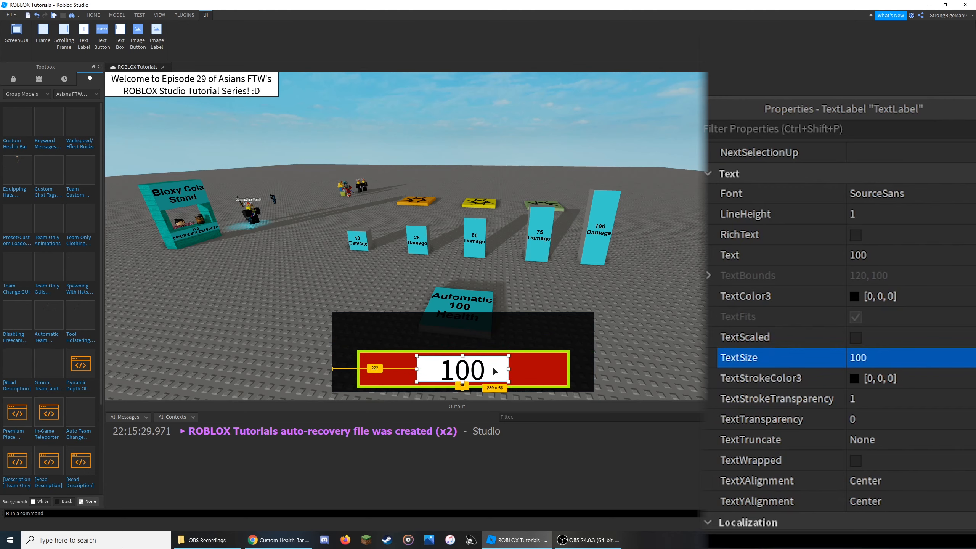
Step: Set the TextLabel's BackgroundTransparency to 1
scroll(881, 372, up, 10)
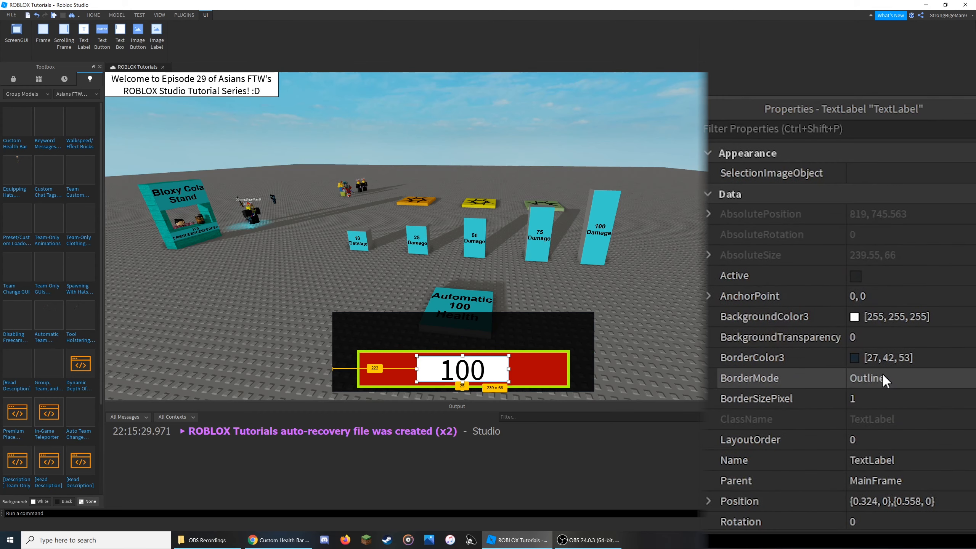
click(905, 336)
text(1)
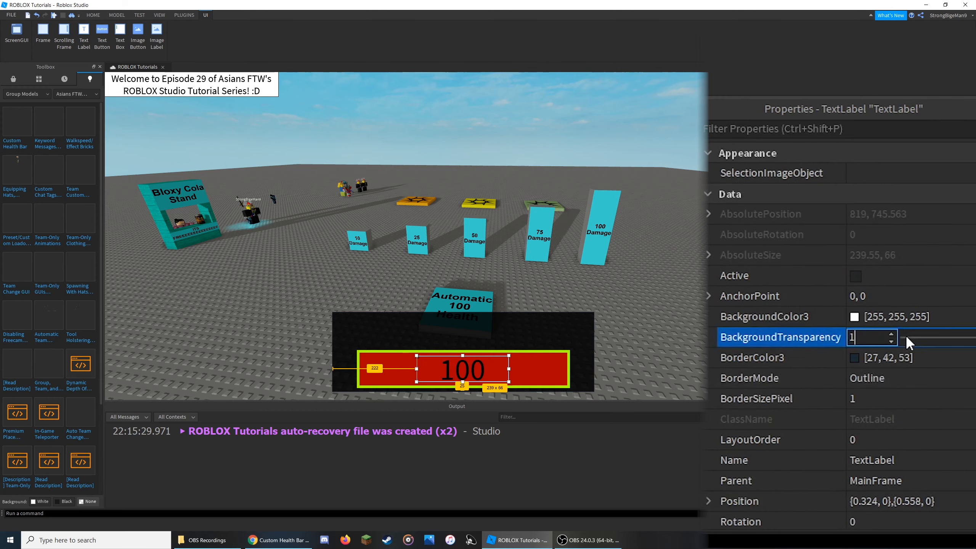
key(Return)
Step: Change the TextLabel's TextColor3 to the lime green basic color [170, 255, 0]
scroll(906, 336, down, 9)
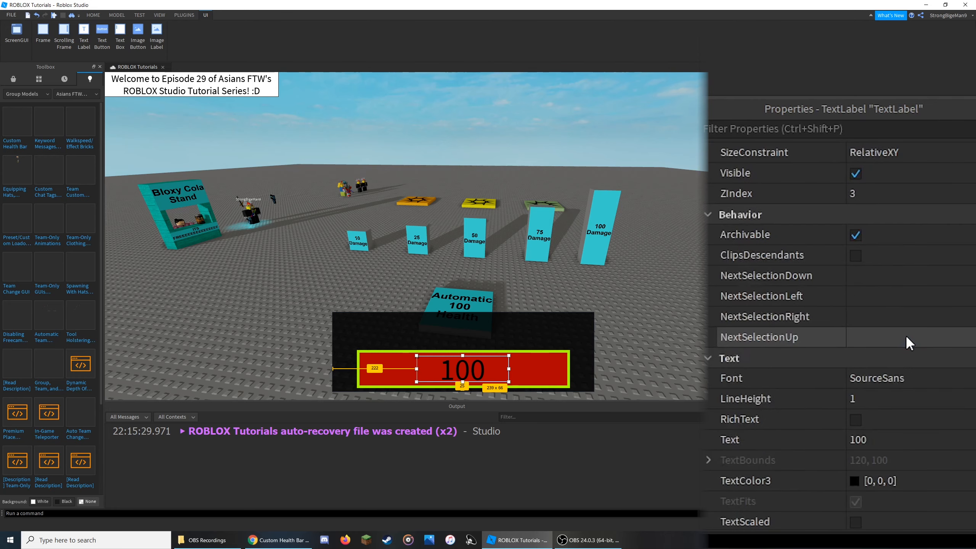
scroll(864, 361, down, 6)
click(854, 360)
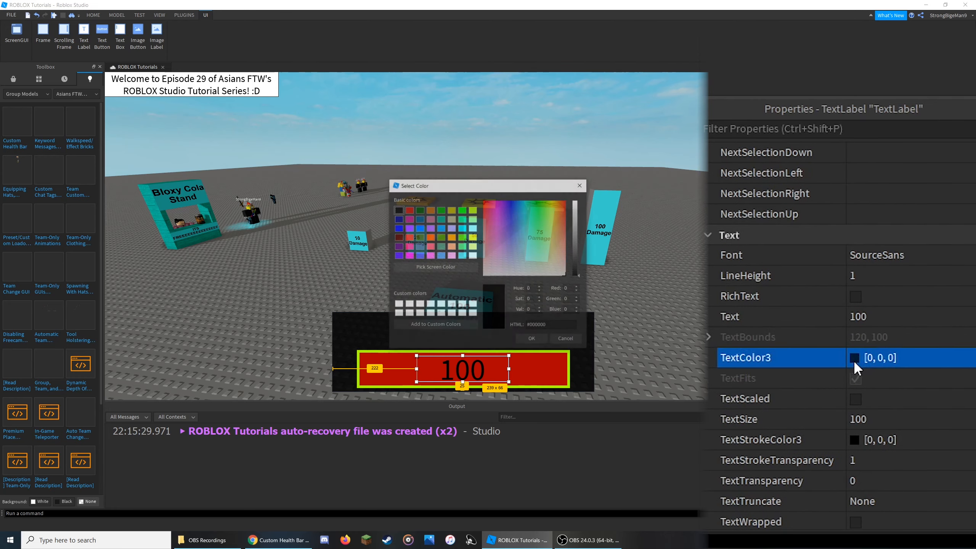
click(473, 210)
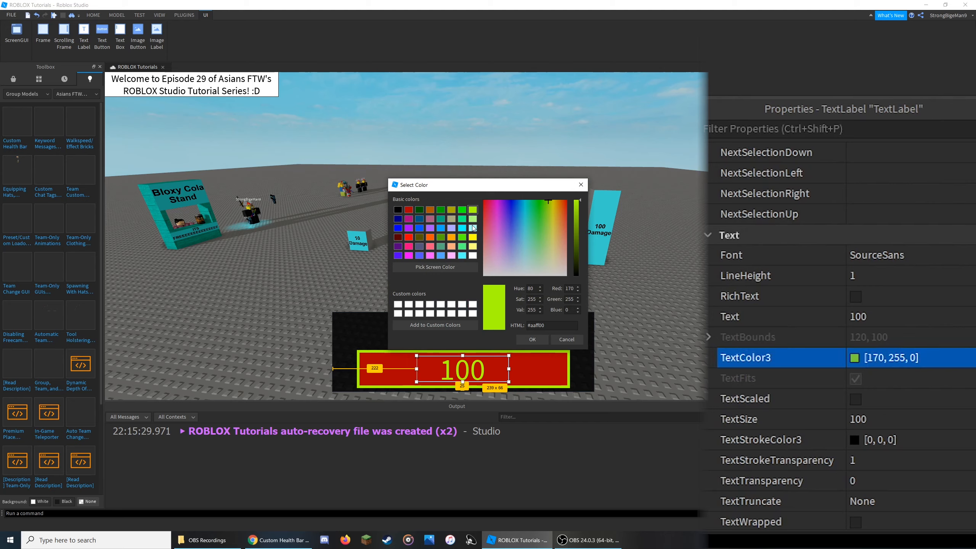
click(532, 339)
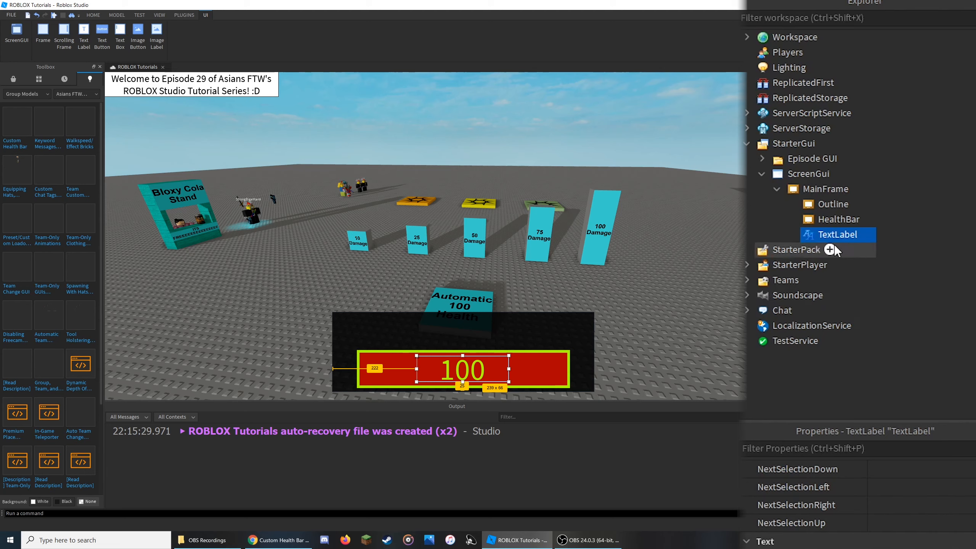
Step: Rename the TextLabel as HealthTextLabel
mouse_move(835, 239)
key(F2)
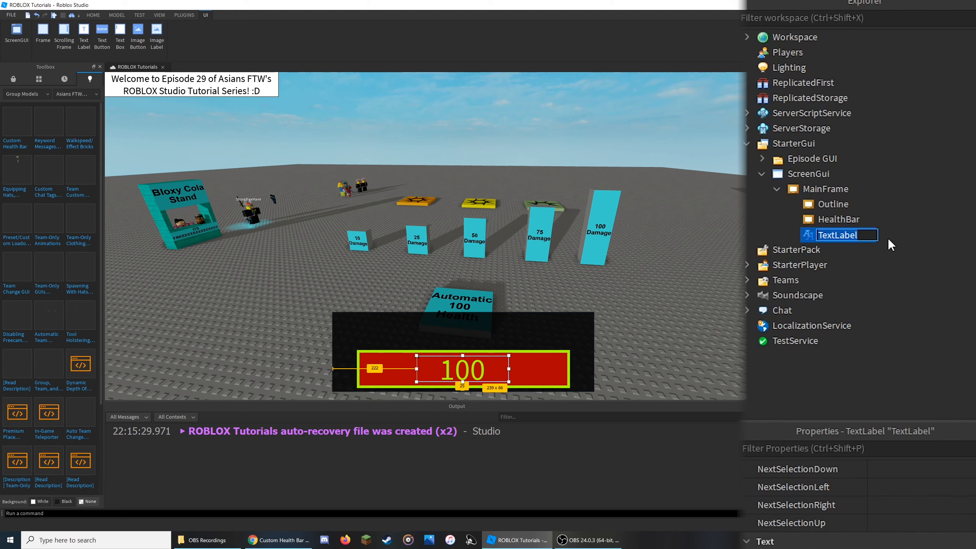
text(H)
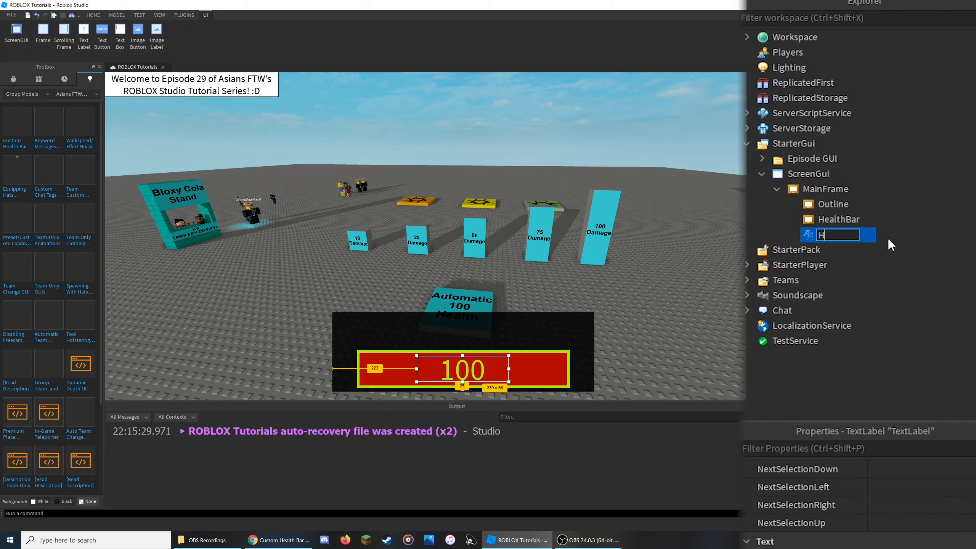
text(ealthTextLabel)
key(Return)
Step: Add two folders inside MainFrame
click(858, 188)
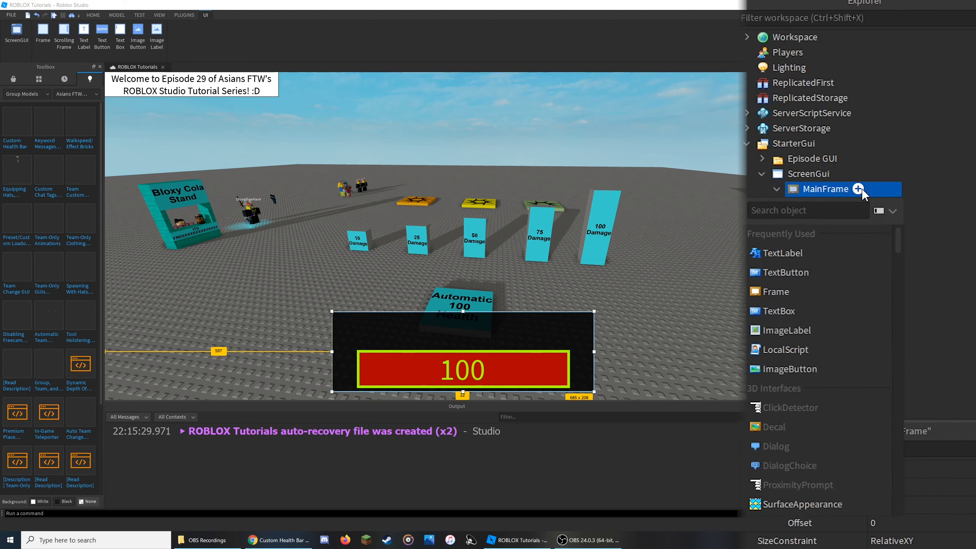
text(folder)
click(821, 225)
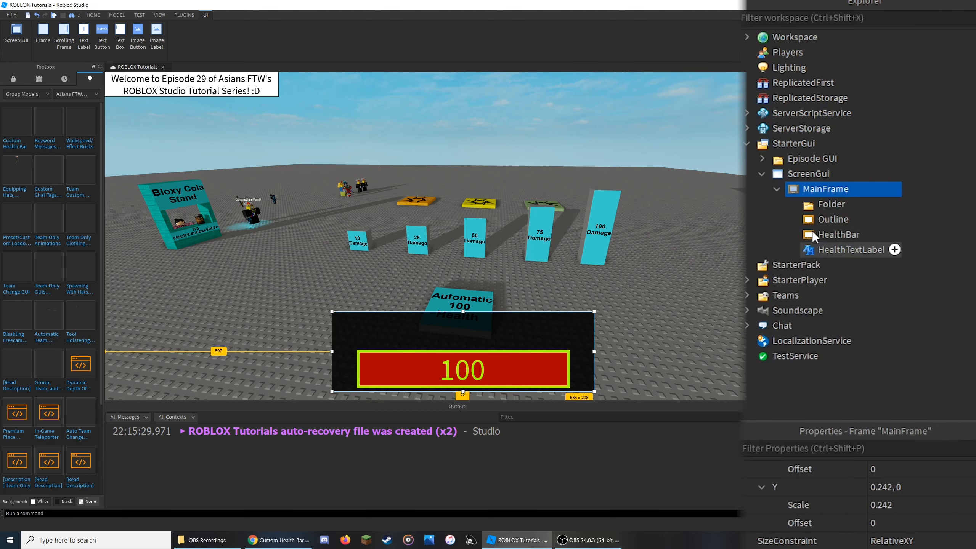
click(831, 205)
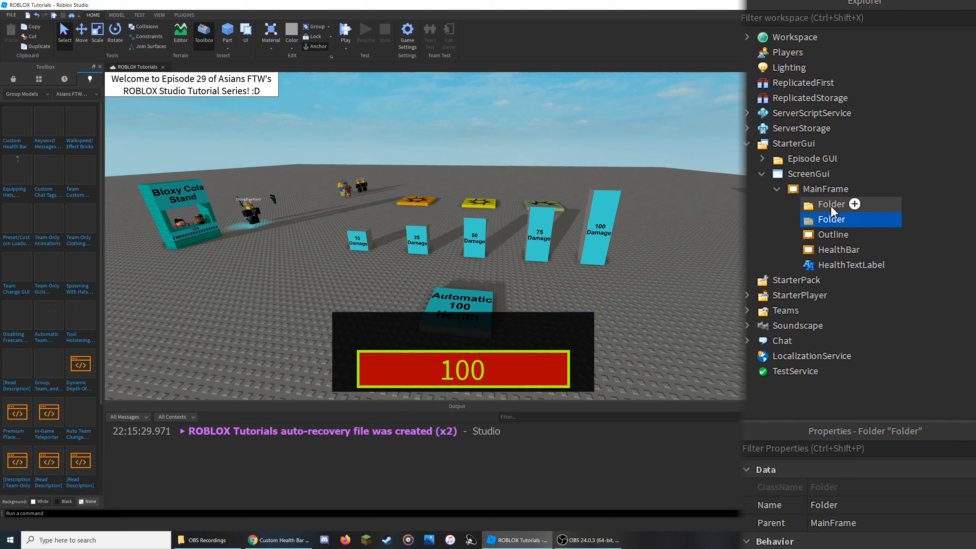
Step: Rename the two new folders in MainFrame as TextLabels and Frames
double_click(831, 206)
text(TextLabels)
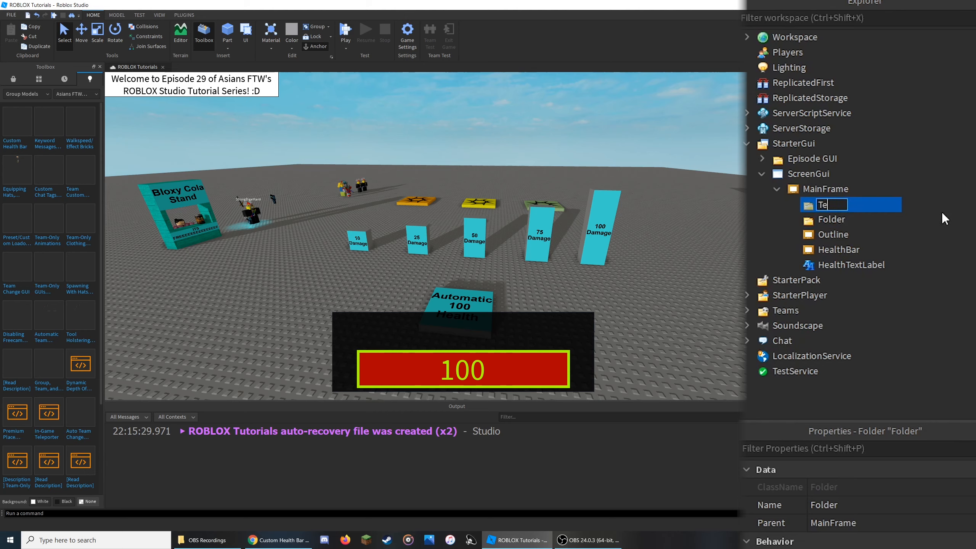
key(Return)
double_click(813, 220)
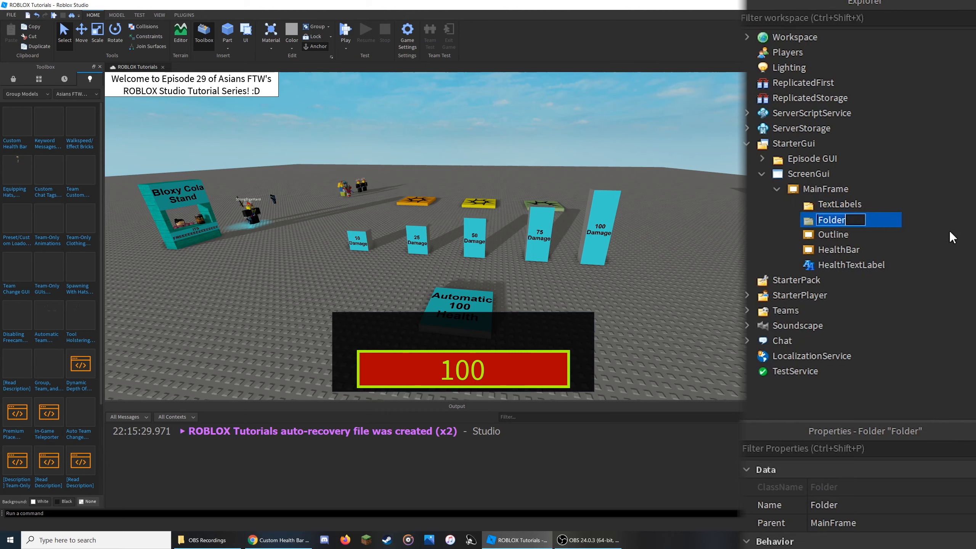
text(Frames)
key(Return)
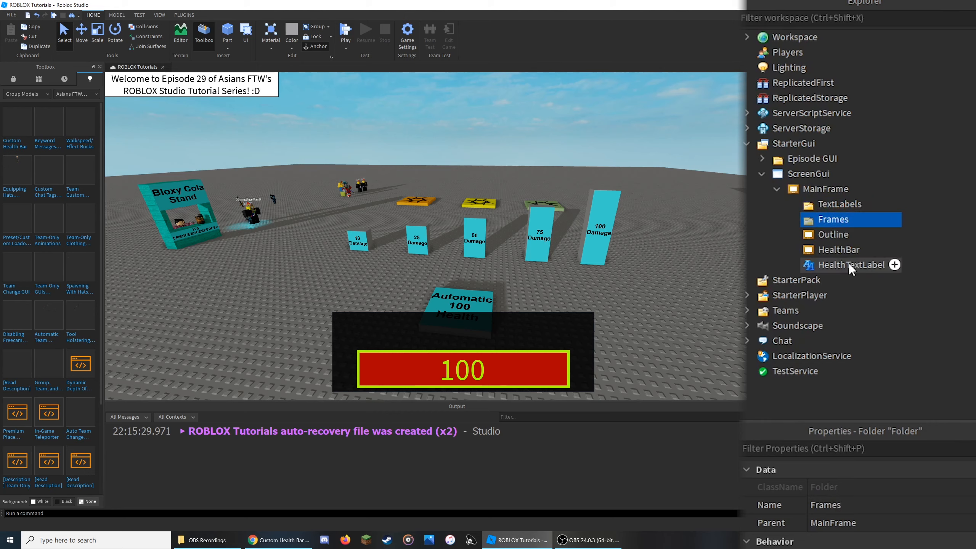
Step: Move HealthTextLabel into the TextLabels folder, and HealthBar and Outline into the Frames folder
mouse_move(841, 265)
mouse_down()
mouse_move(906, 255)
mouse_move(874, 206)
mouse_up()
click(835, 250)
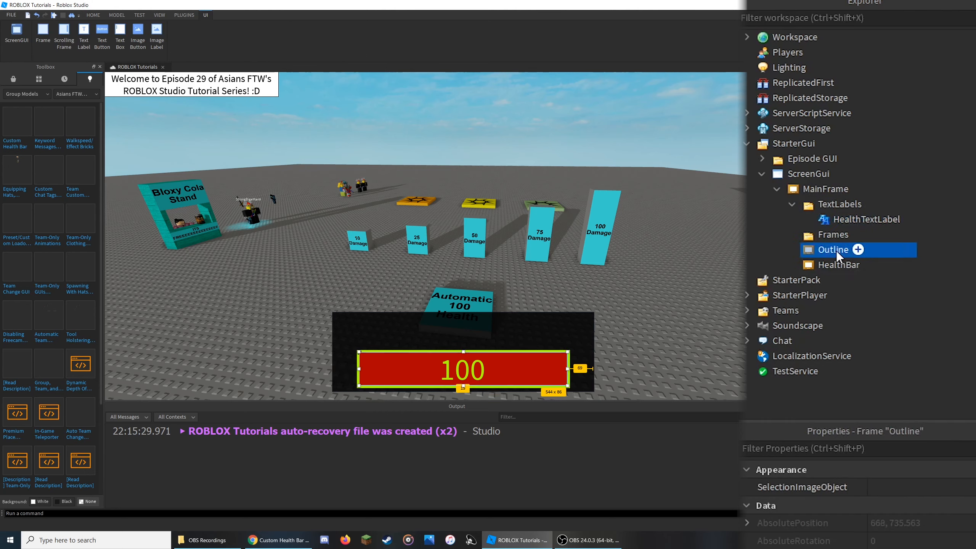
ctrl+click(826, 262)
drag(825, 258, 834, 238)
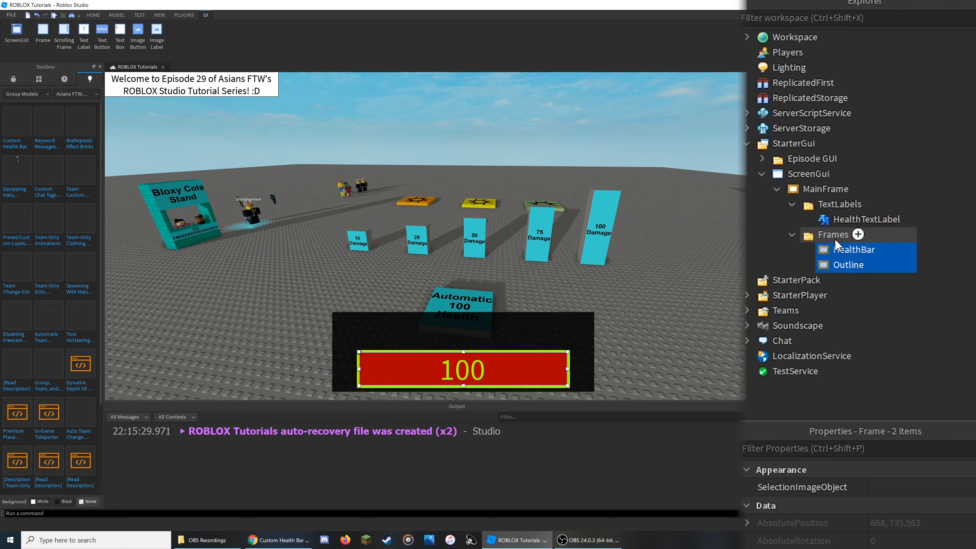
Step: Try moving HealthBar out of the Frames folder directly into MainFrame, and undo the move
double_click(833, 250)
click(829, 263)
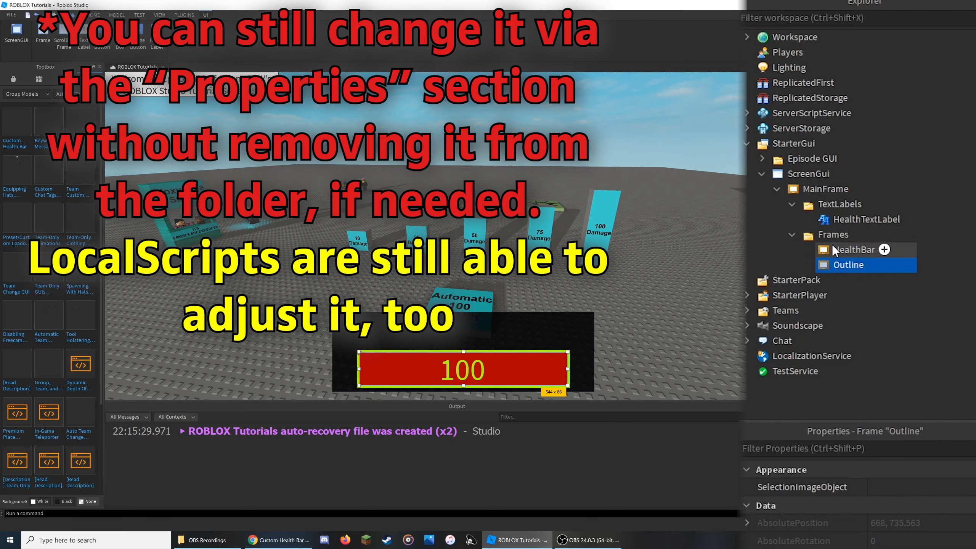
mouse_move(832, 246)
mouse_down()
mouse_move(870, 240)
mouse_move(831, 186)
mouse_up()
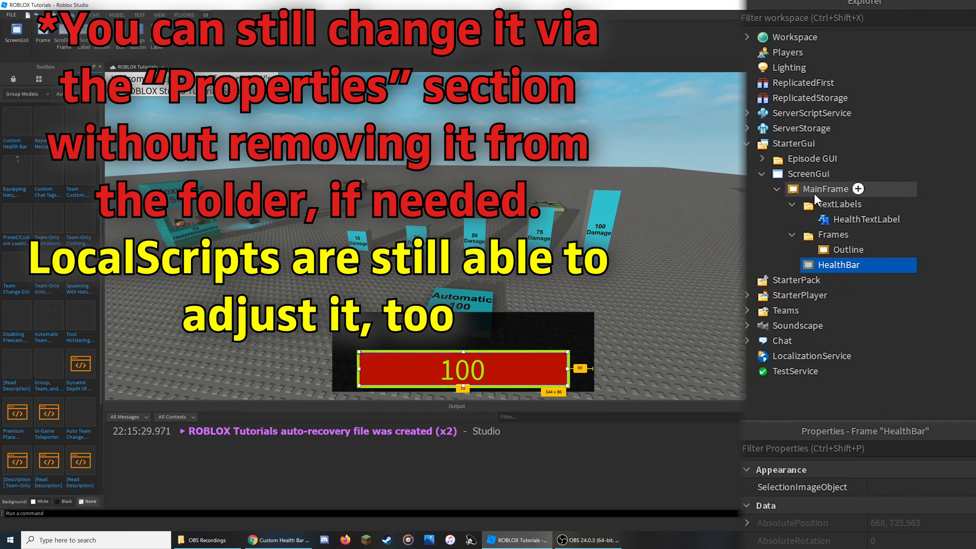
key(ctrl+z)
Step: Try to widen HealthBar in the viewport while it is inside the Frames folder, and clear the selection
click(826, 235)
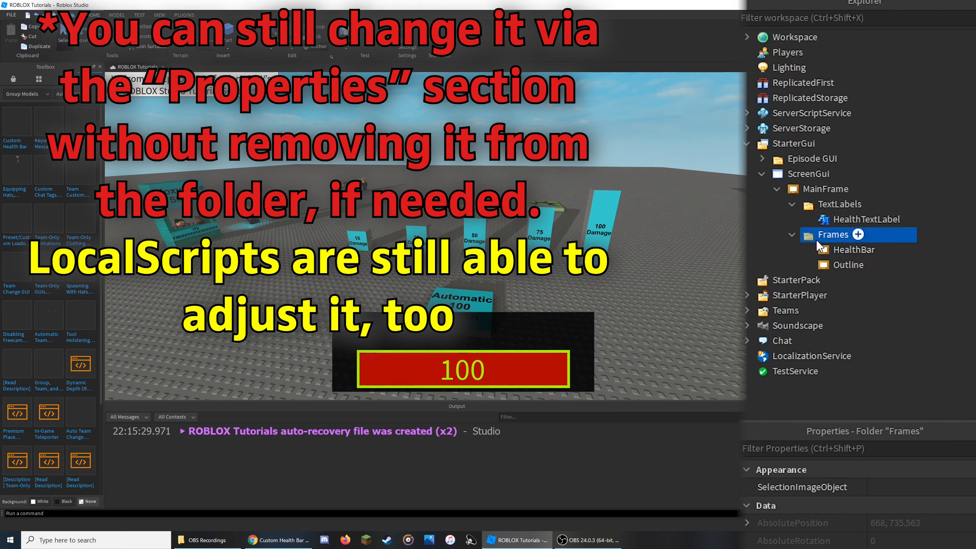
click(828, 253)
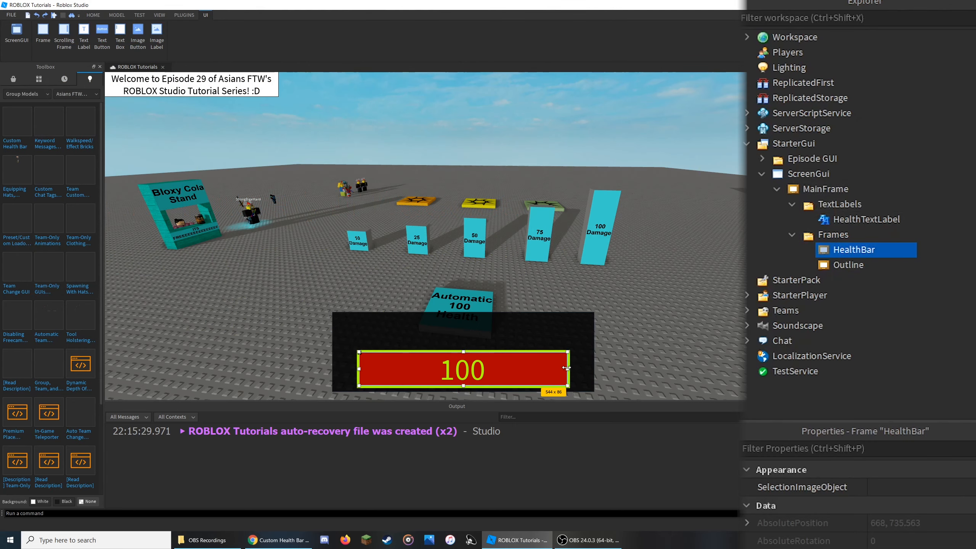
drag(576, 367, 591, 371)
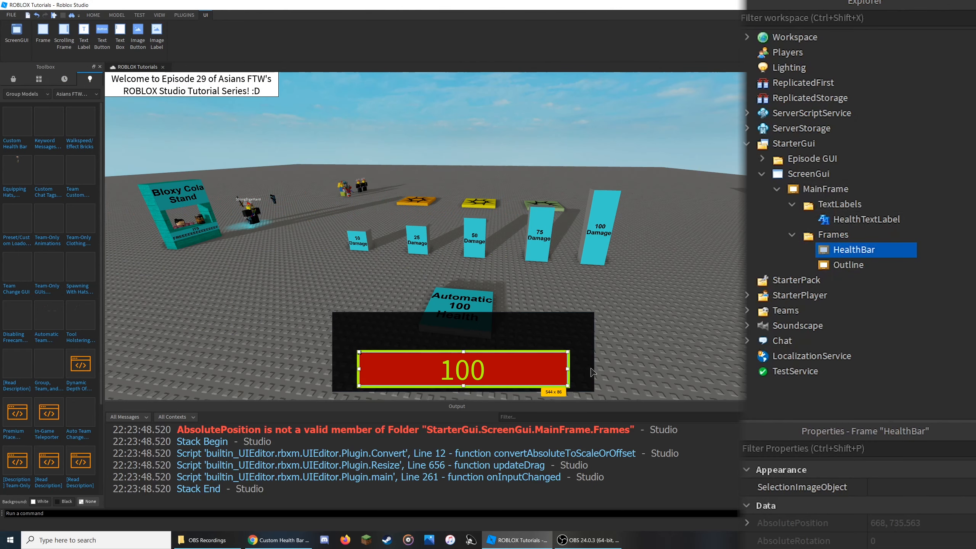
click(821, 236)
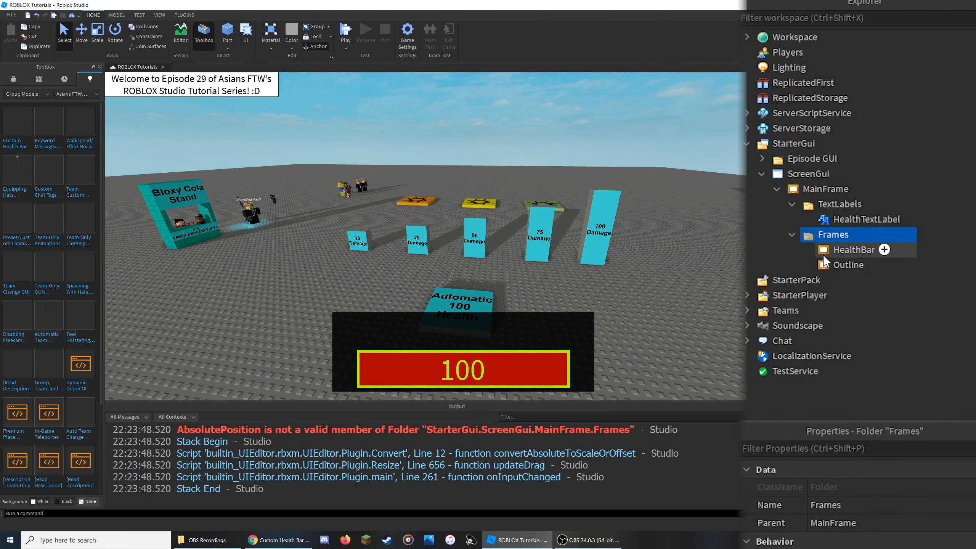
click(844, 249)
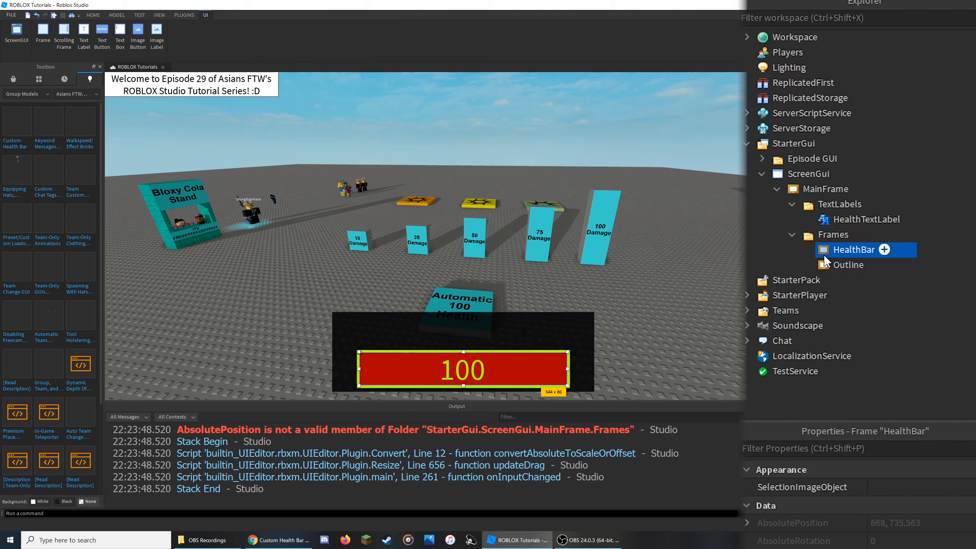
ctrl+click(860, 264)
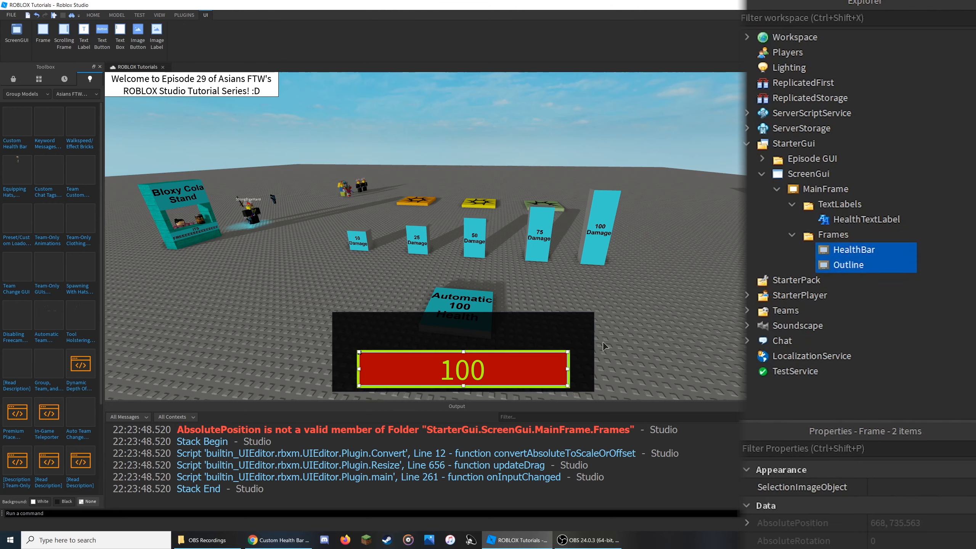
click(945, 269)
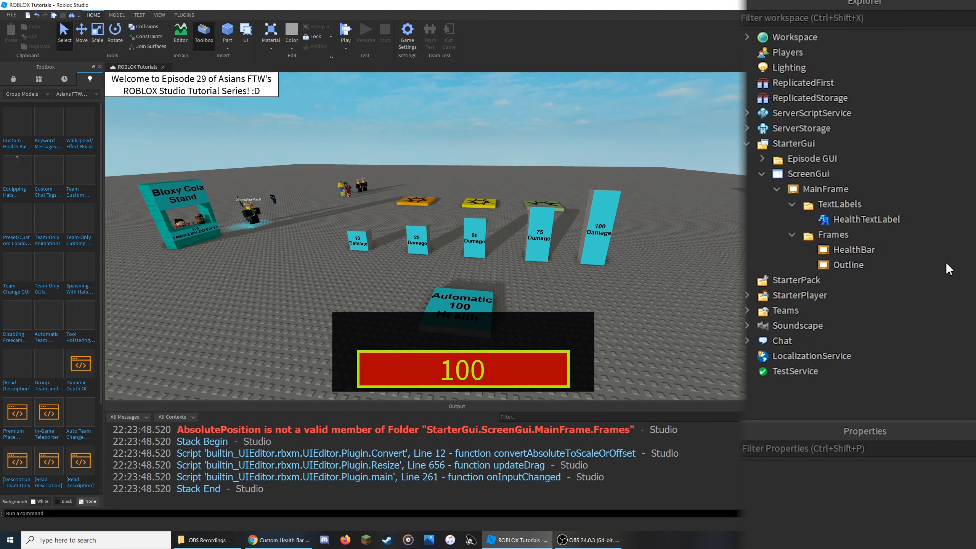
Step: Insert a LocalScript into MainFrame and delete its default Hello world code
click(859, 189)
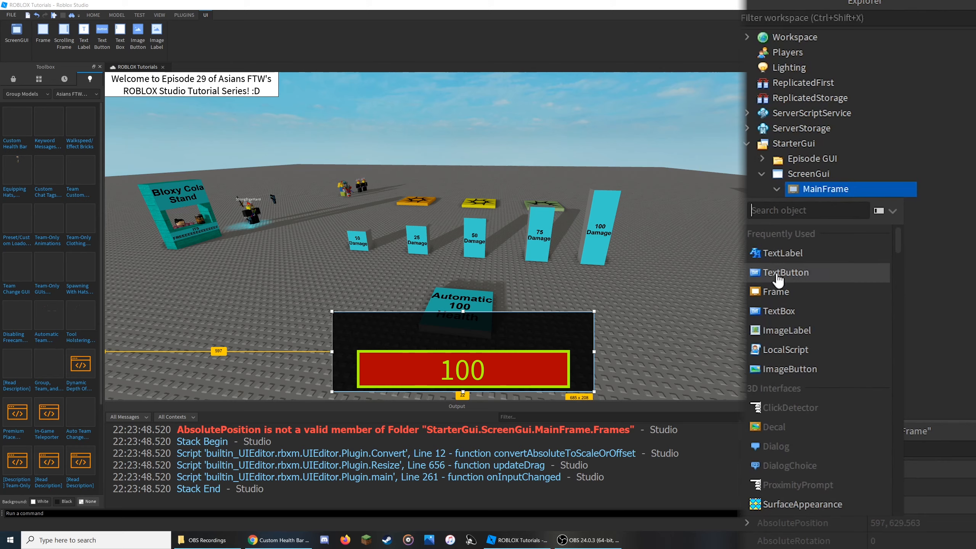
click(785, 349)
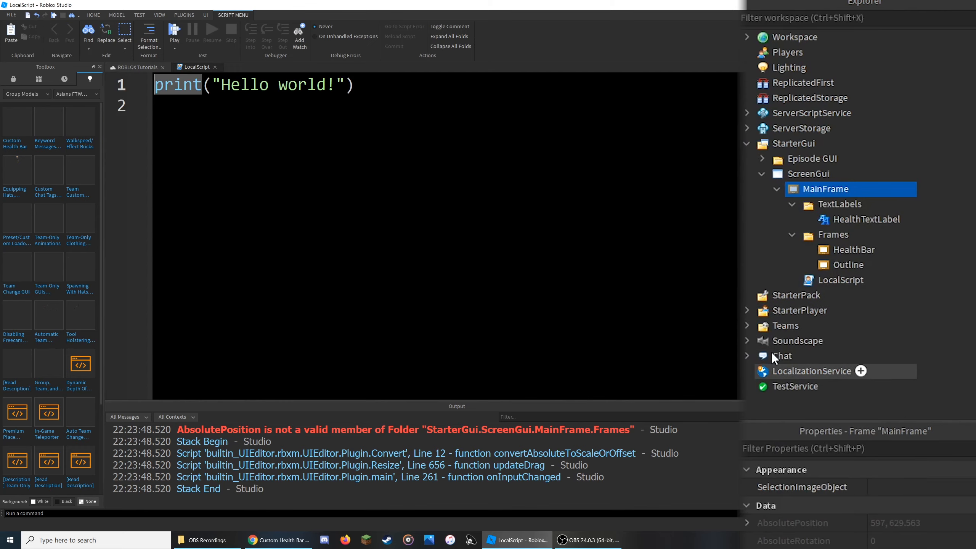
key(ctrl+a)
key(BackSpace)
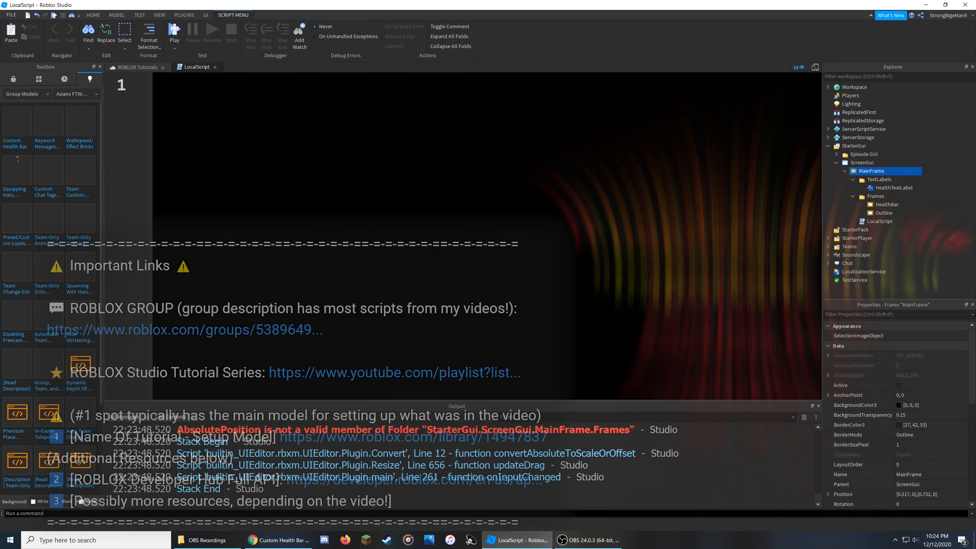
Step: Begin line 1 of the LocalScript with the local keyword and clear the Output log
text(loc)
key(Tab)
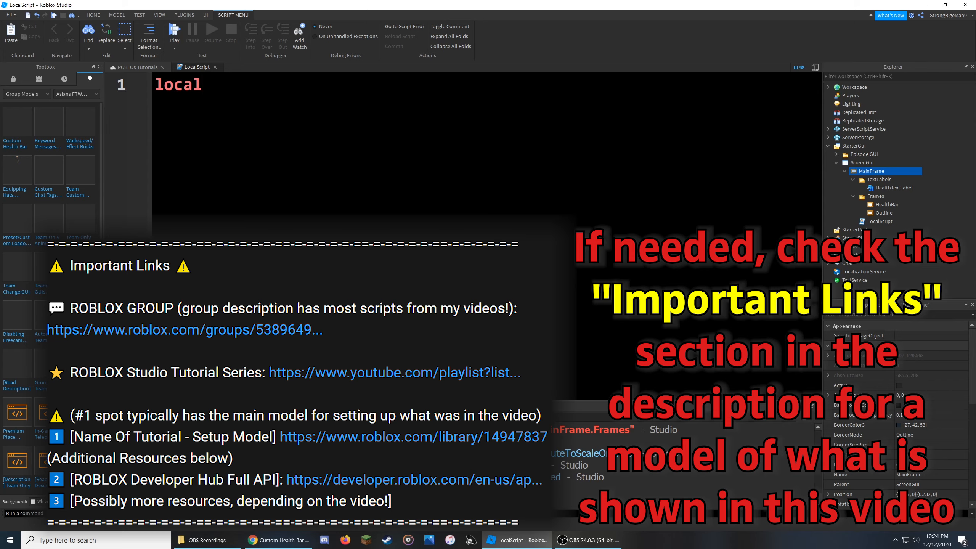
ctrl+scroll(485, 235, down, 8)
ctrl+scroll(485, 235, up, 8)
ctrl+scroll(485, 235, down, 3)
ctrl+scroll(484, 235, up, 2)
ctrl+scroll(485, 235, down, 2)
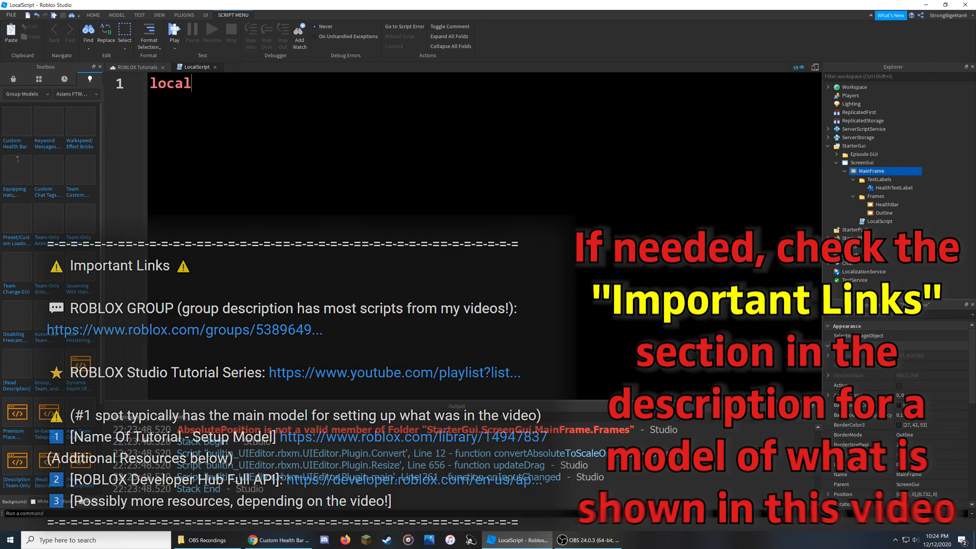
ctrl+scroll(484, 236, up, 1)
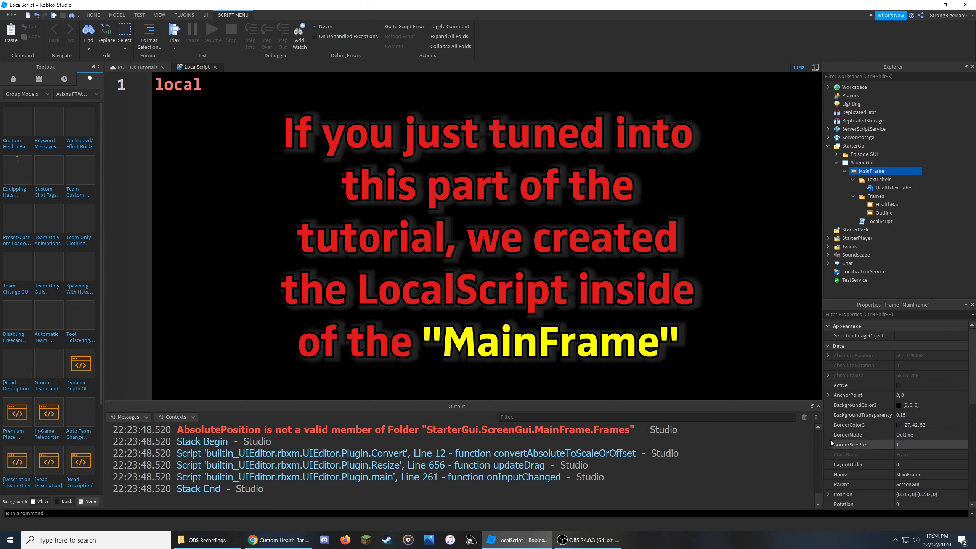
click(803, 417)
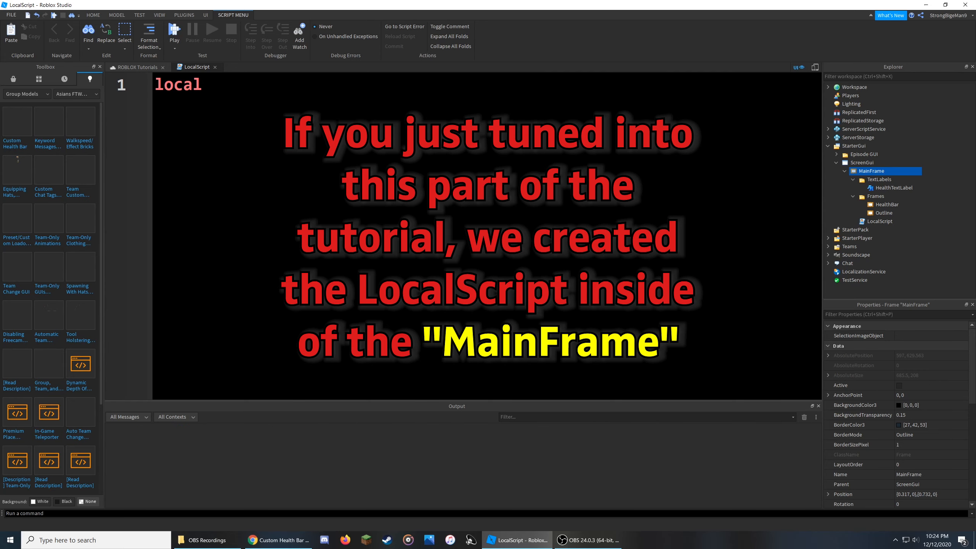
Step: Complete line 1 of the script as local Players = game:GetService("Players")
click(142, 67)
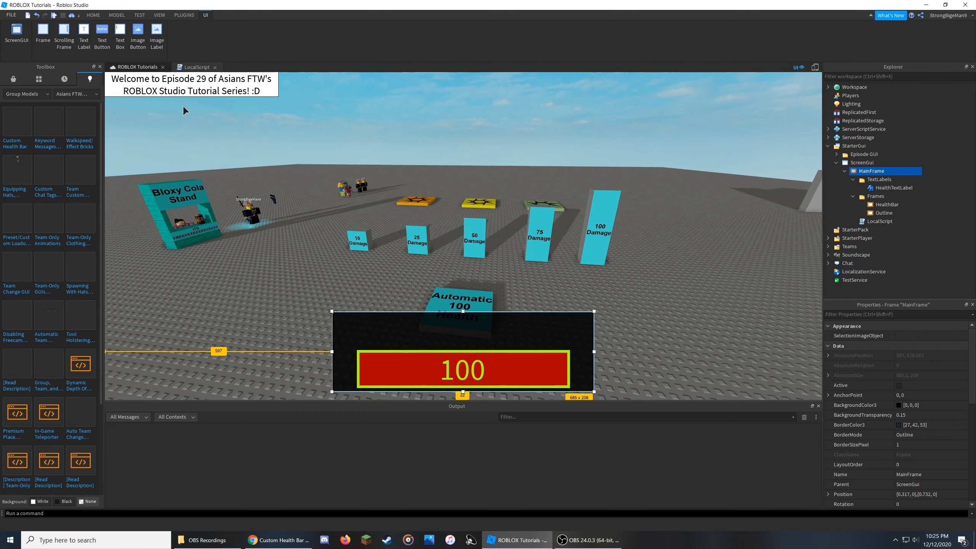
click(185, 67)
text(Players = game:GetService("Pl)
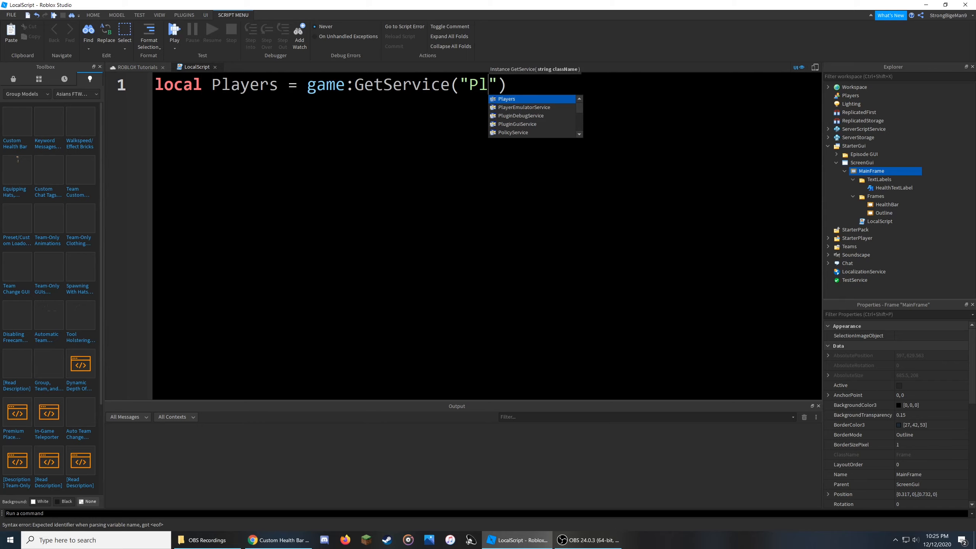
key(Tab)
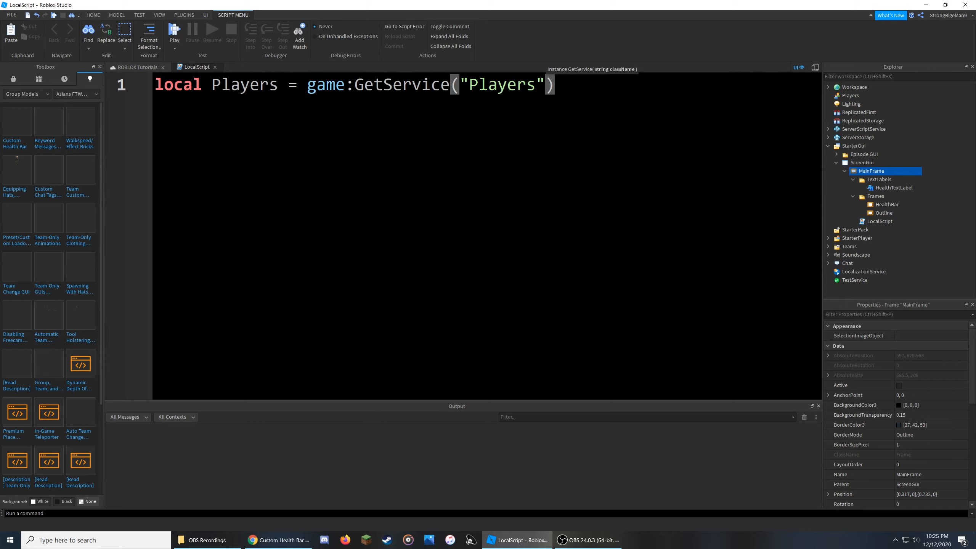
drag(453, 85, 554, 85)
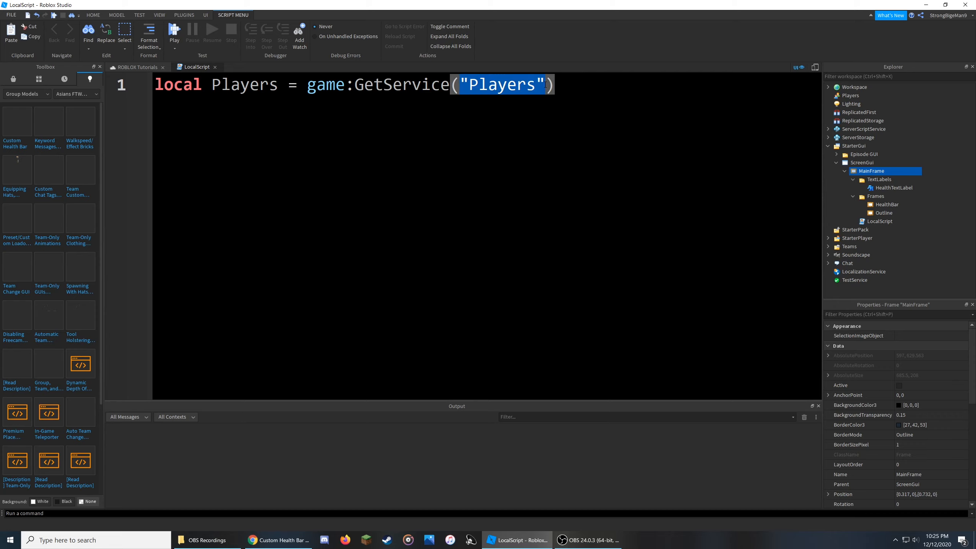
click(517, 84)
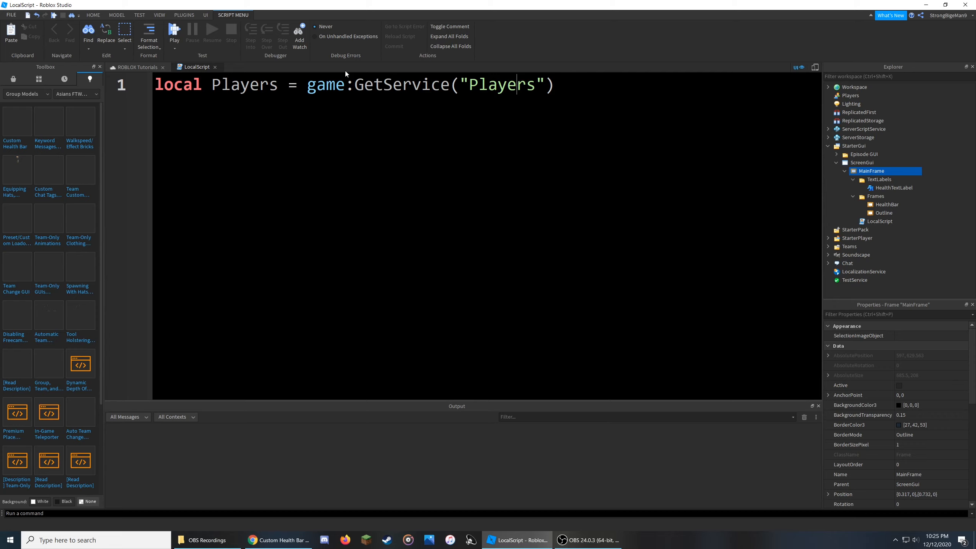
drag(276, 86, 140, 87)
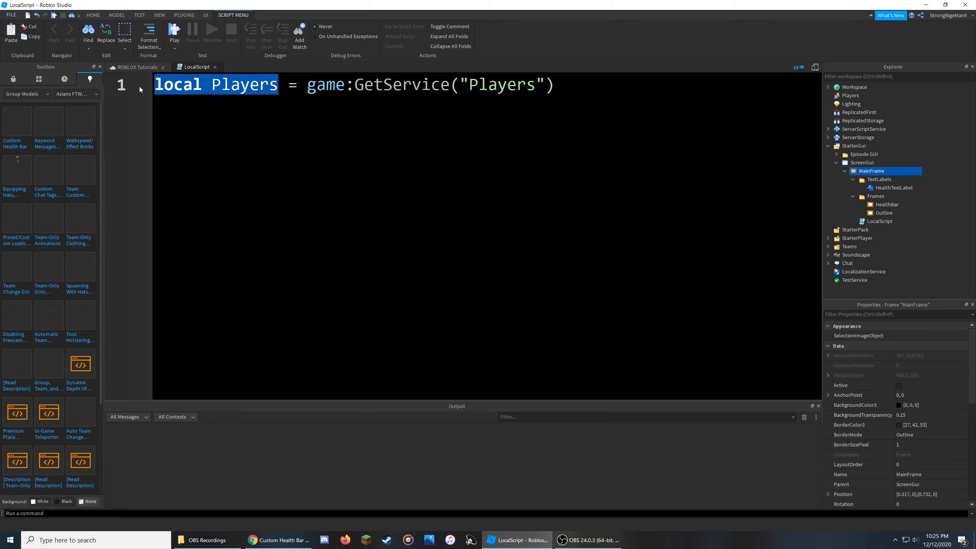
drag(211, 85, 554, 85)
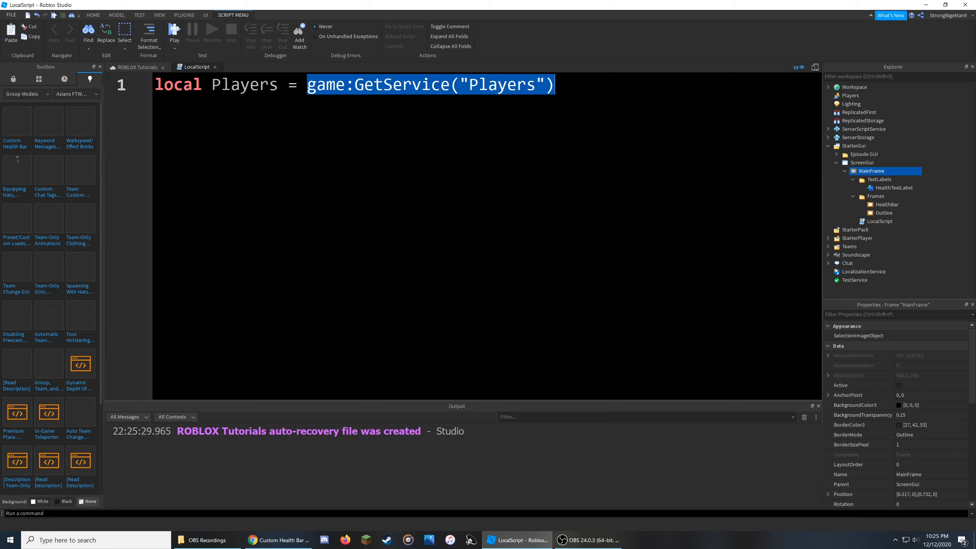
Step: Add line 2 to the script declaring local player = Players.LocalPlayer
key(End)
key(Return)
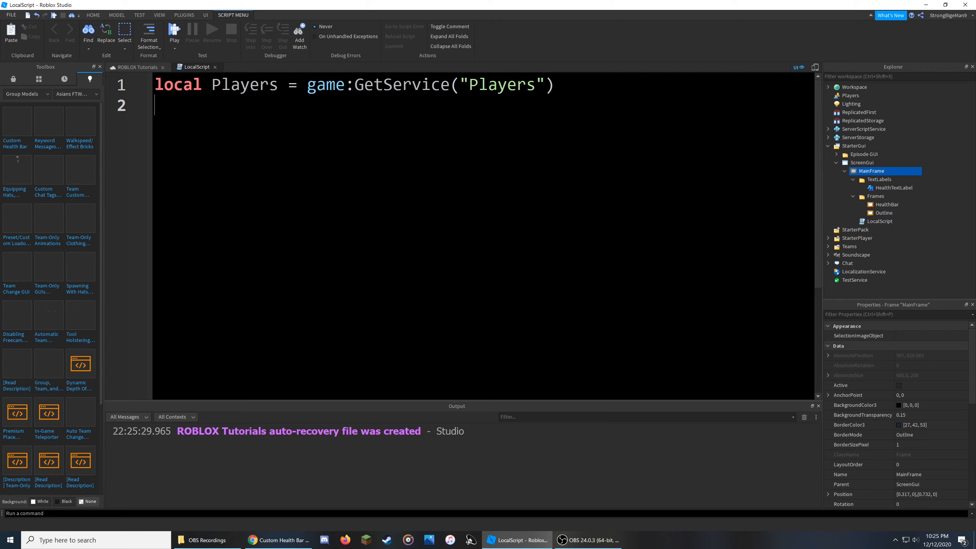
drag(306, 85, 555, 84)
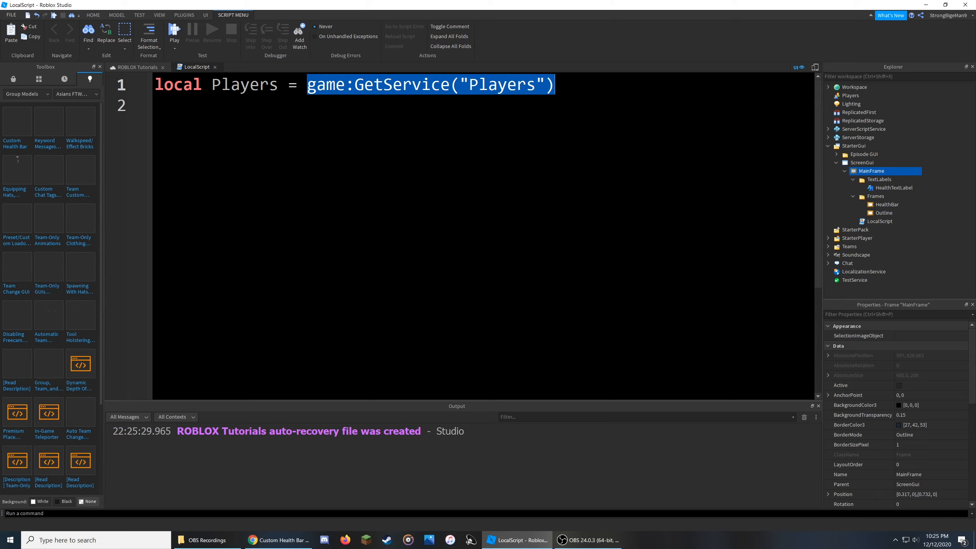
drag(279, 85, 212, 84)
click(155, 106)
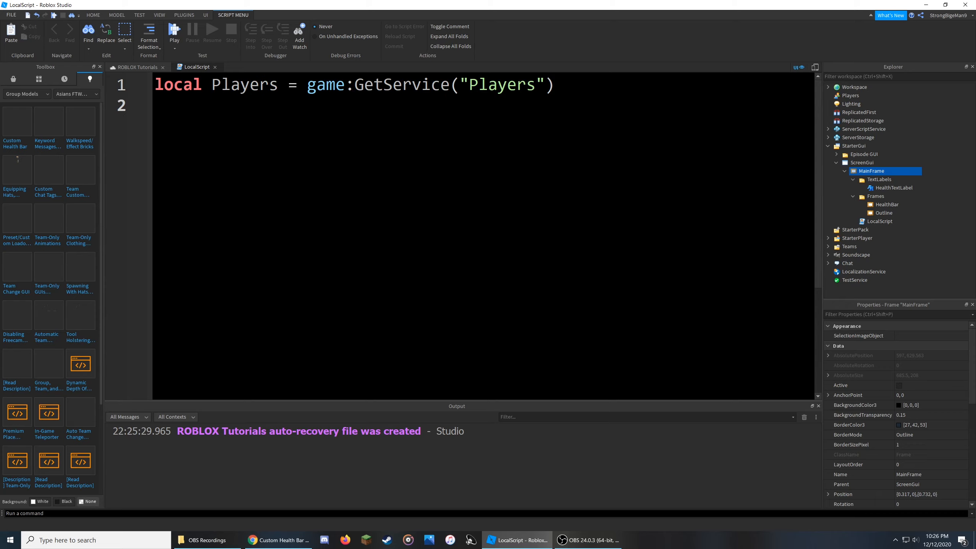
text(local)
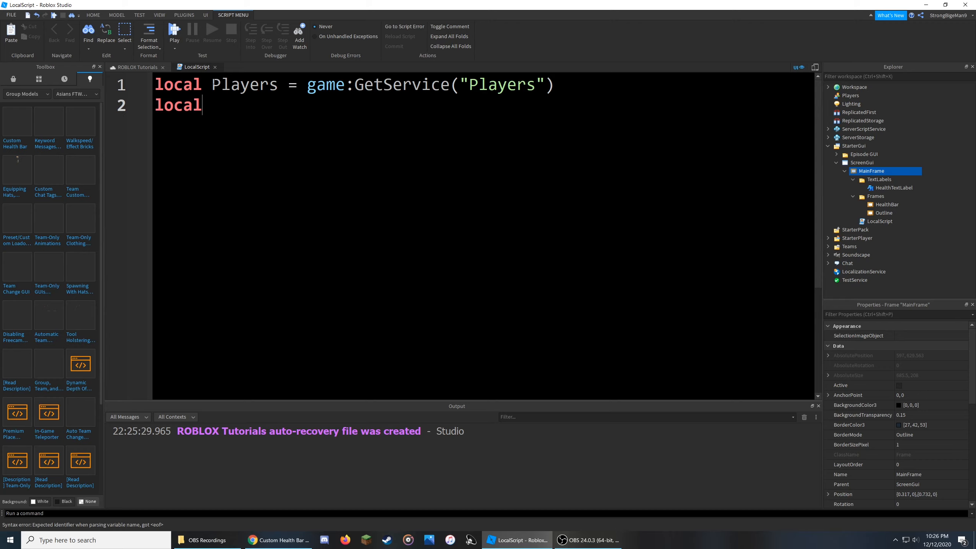
drag(212, 84, 287, 85)
click(265, 105)
text(player = P)
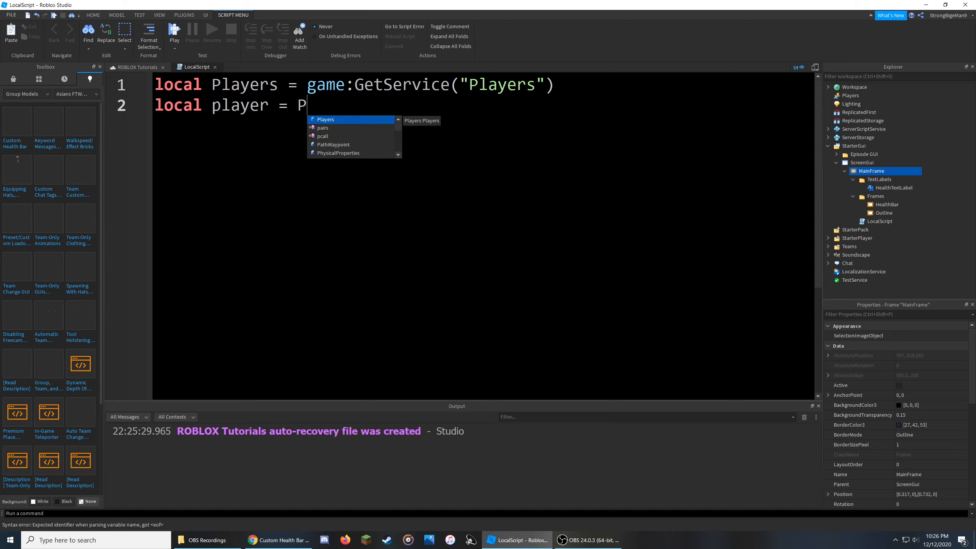
text(layers.LocalPlayer)
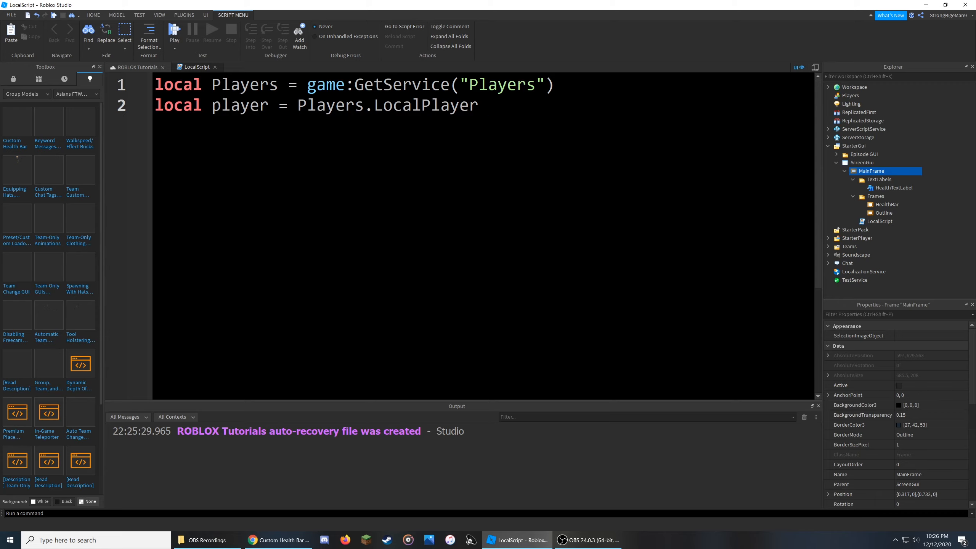
drag(478, 105, 374, 105)
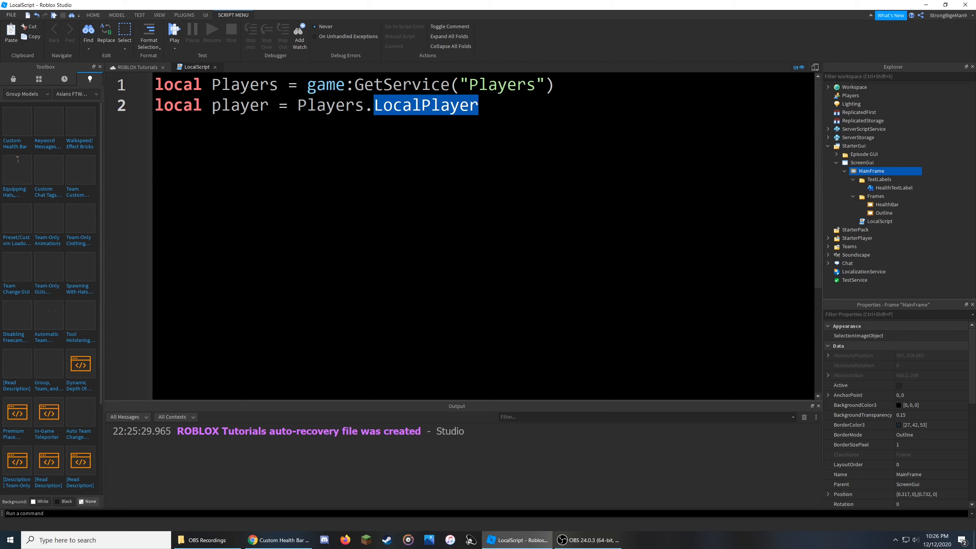
click(856, 223)
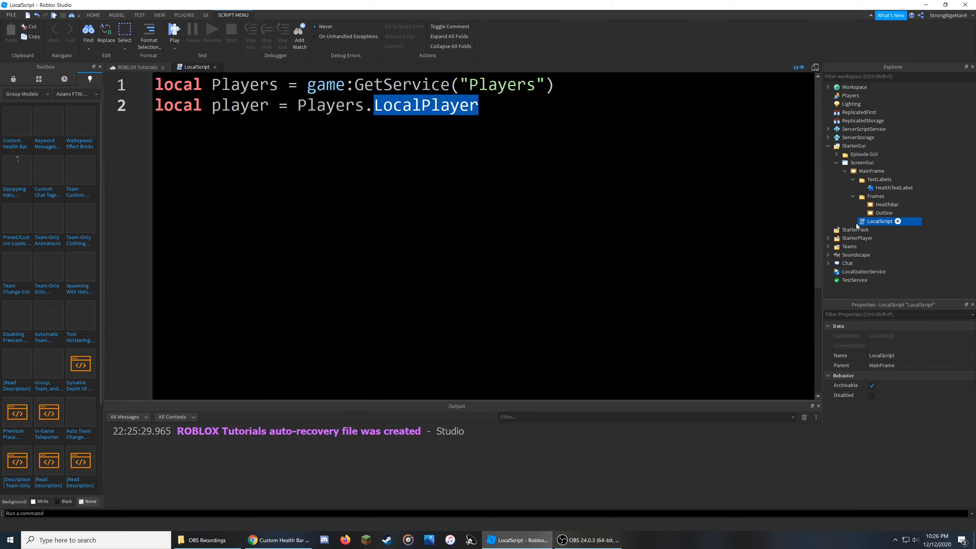
click(136, 68)
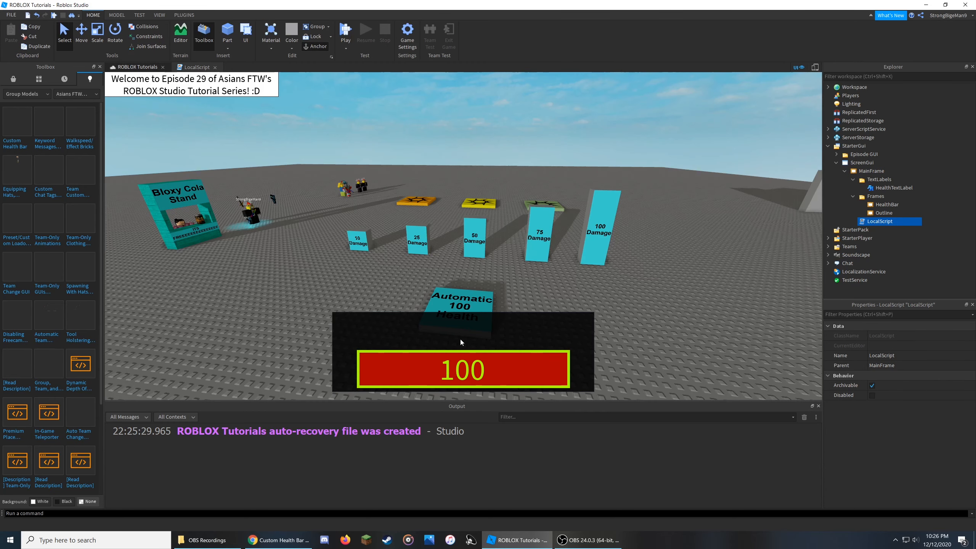
click(196, 66)
drag(478, 105, 335, 105)
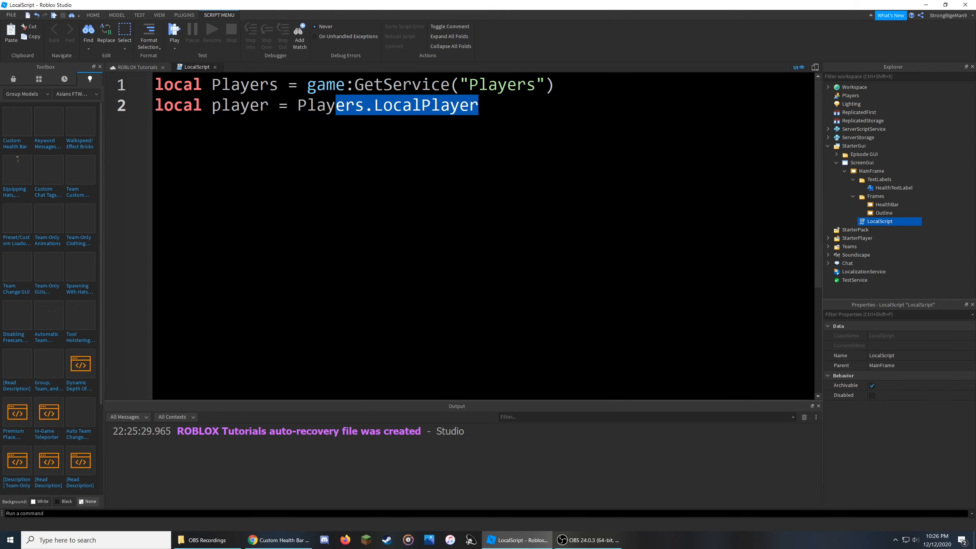
click(335, 105)
drag(479, 105, 289, 105)
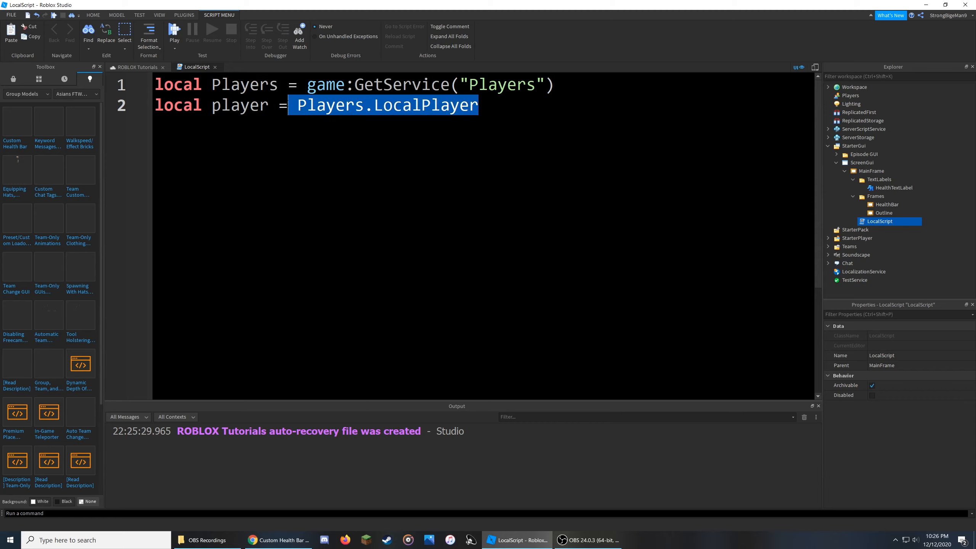
Step: Leave line 3 blank and declare local MainFrame = script.Parent on line 4 of the script
key(End)
key(Return)
key(Return)
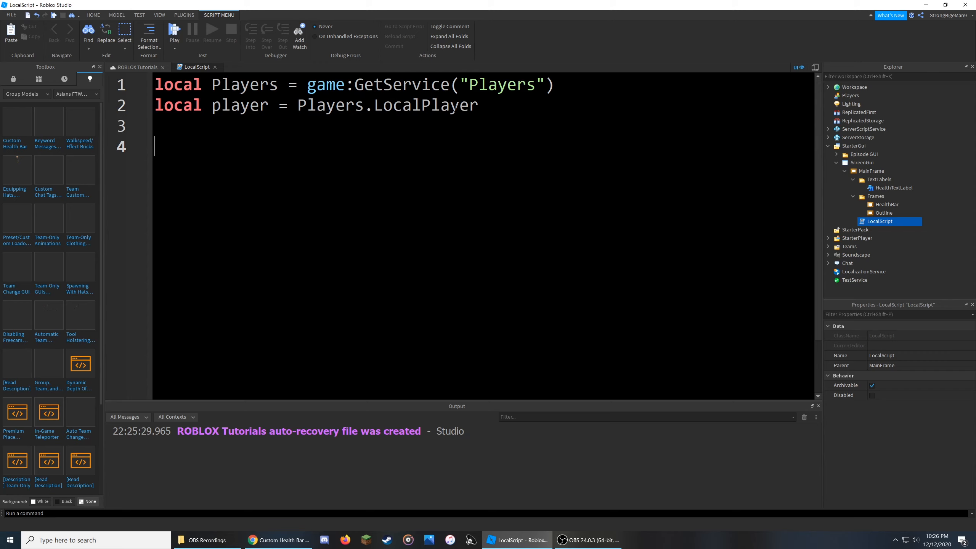
click(132, 68)
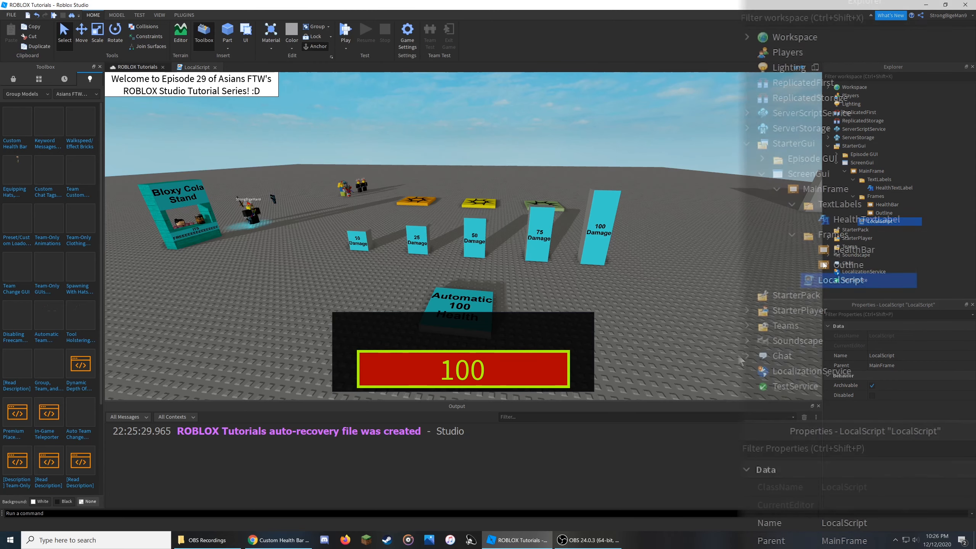
click(802, 190)
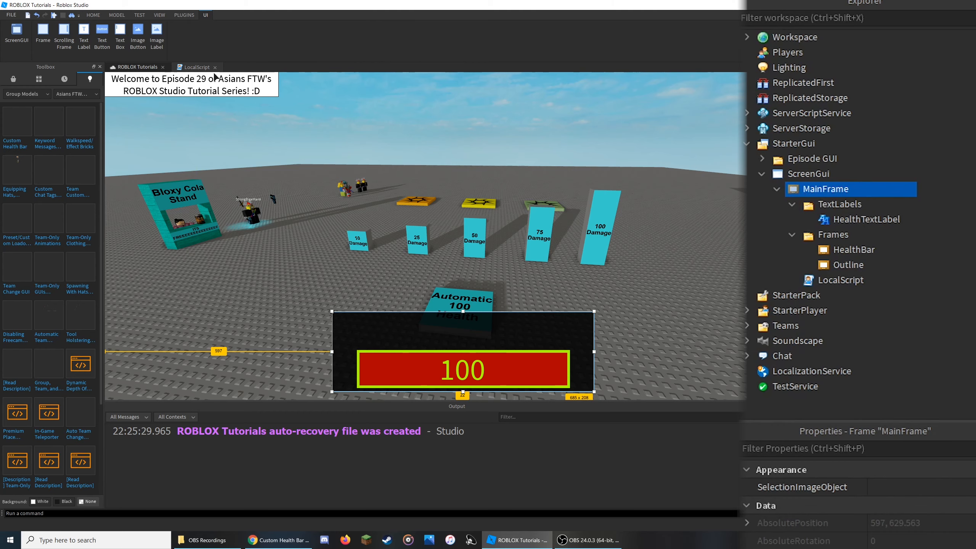
click(195, 68)
text(local)
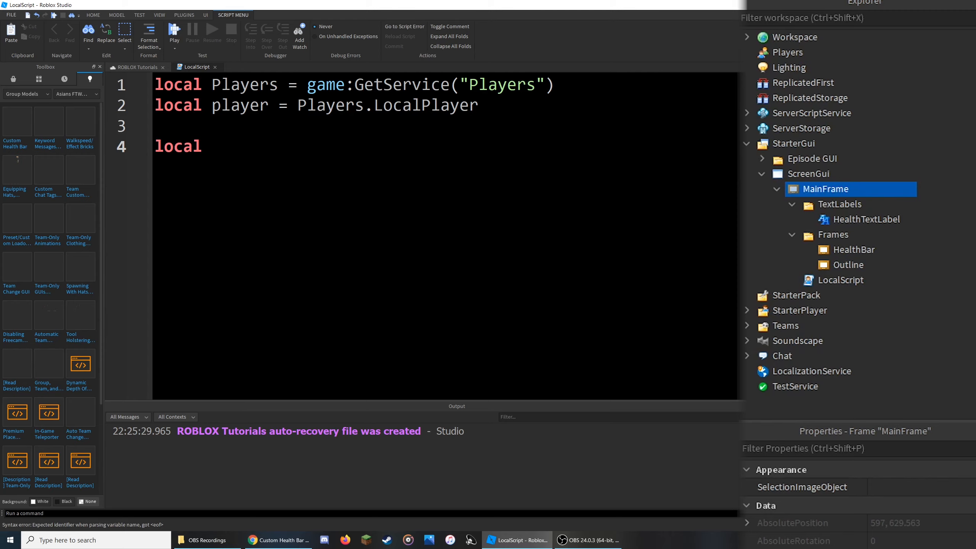
text( MainFrame = script.)
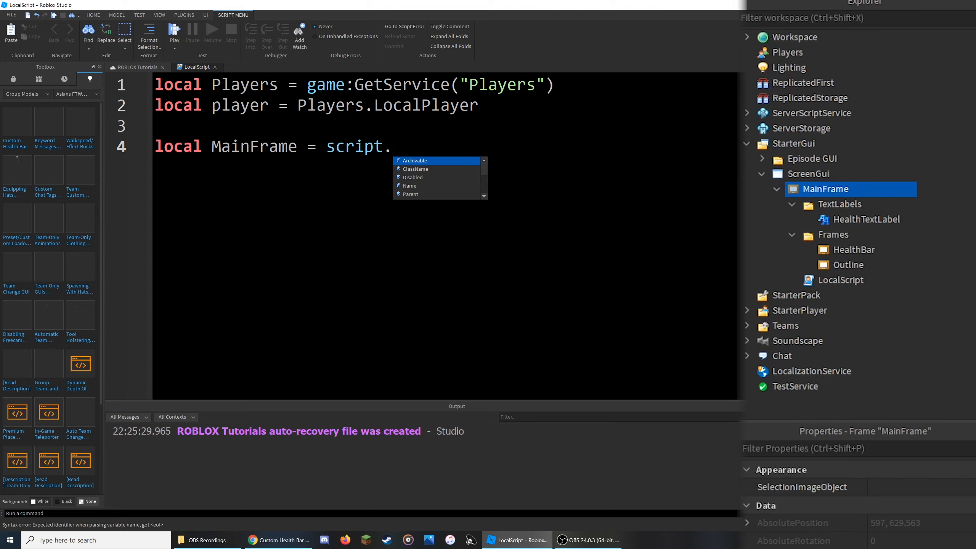
text(Parent)
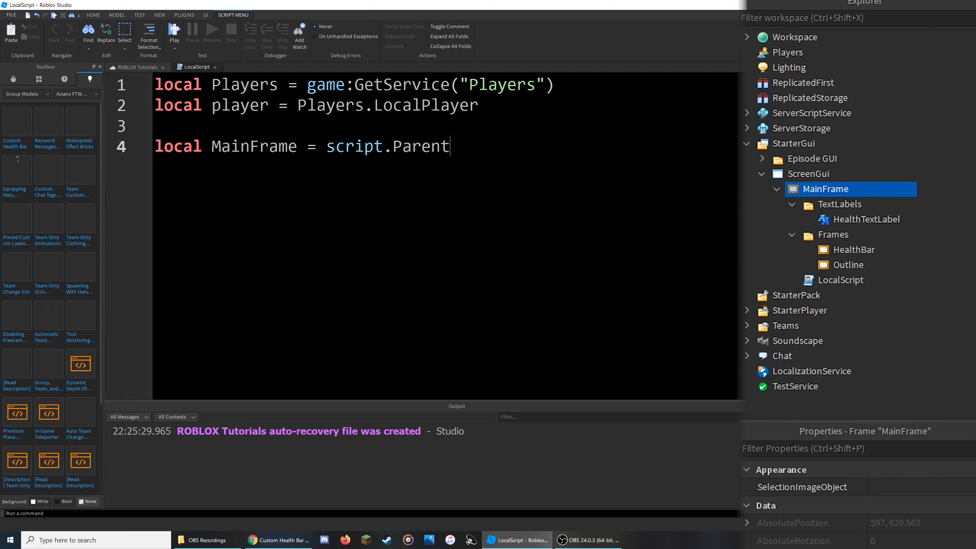
Step: Collapse the Frames and TextLabels folders under MainFrame and check which object is the LocalScript's parent
click(791, 234)
click(792, 204)
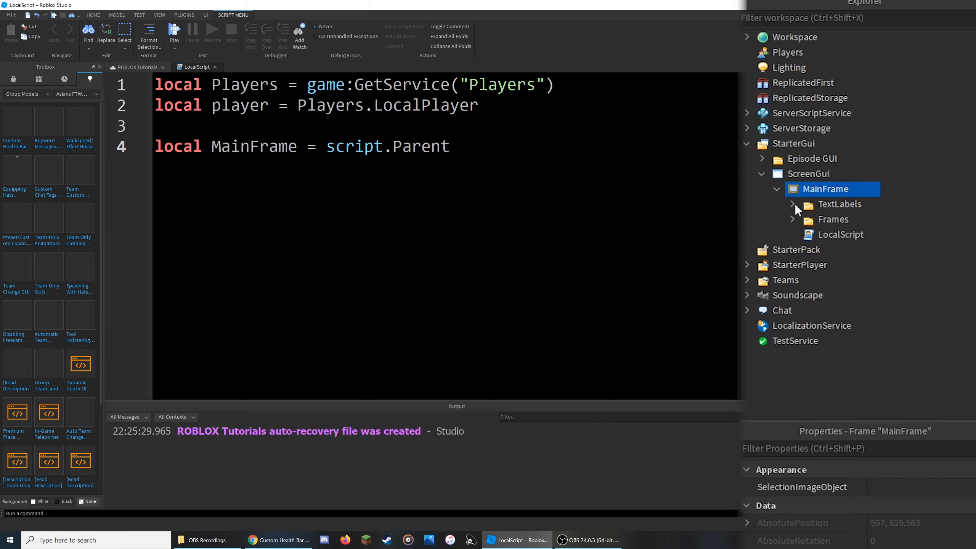
click(830, 235)
click(815, 189)
click(823, 237)
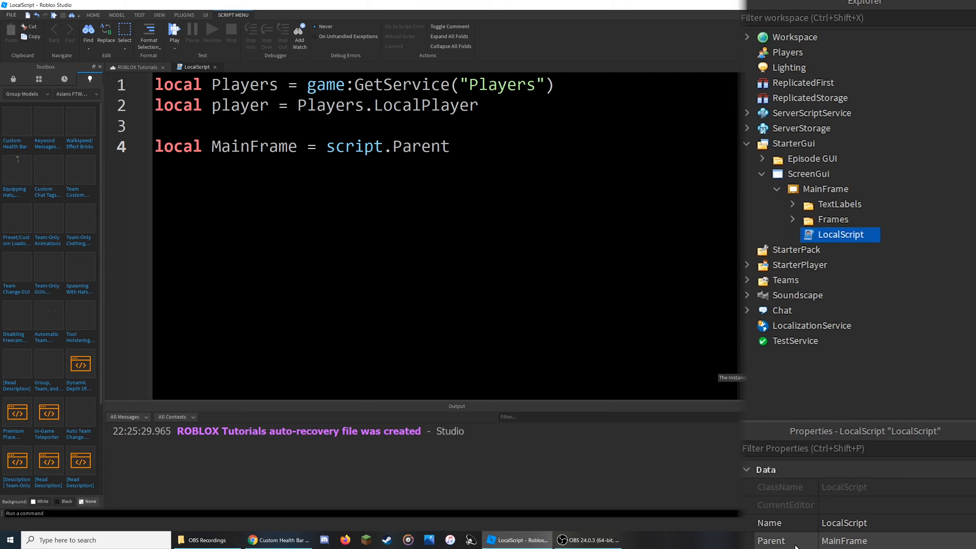
click(839, 204)
click(833, 219)
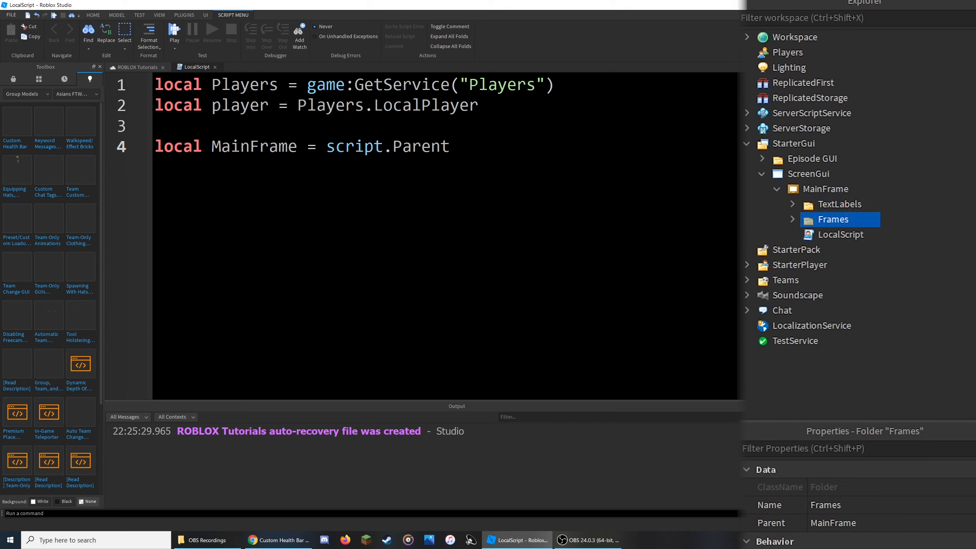
Step: Add the unassigned declarations local TextLabels on line 5 and local Frames on line 6 of the script
key(Return)
text(local)
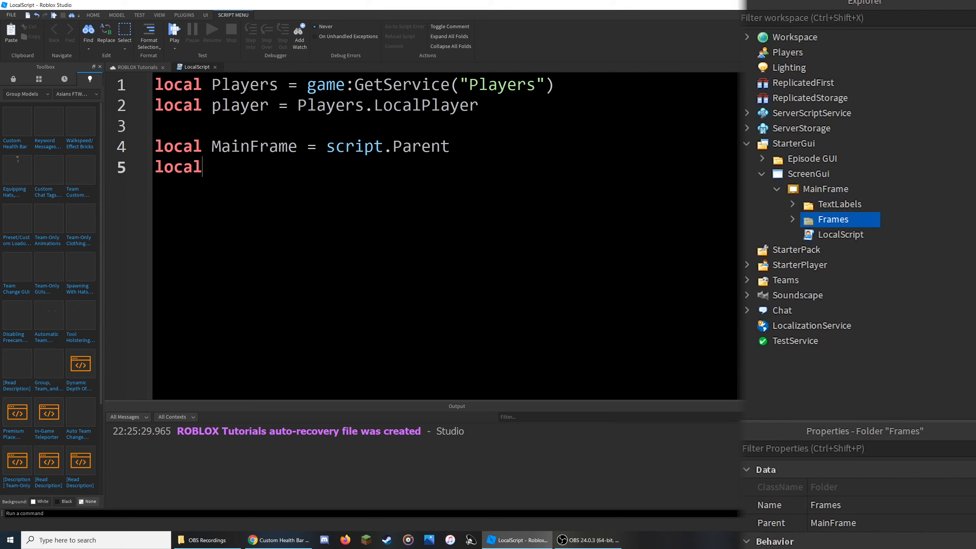
text( TextLabels)
key(Return)
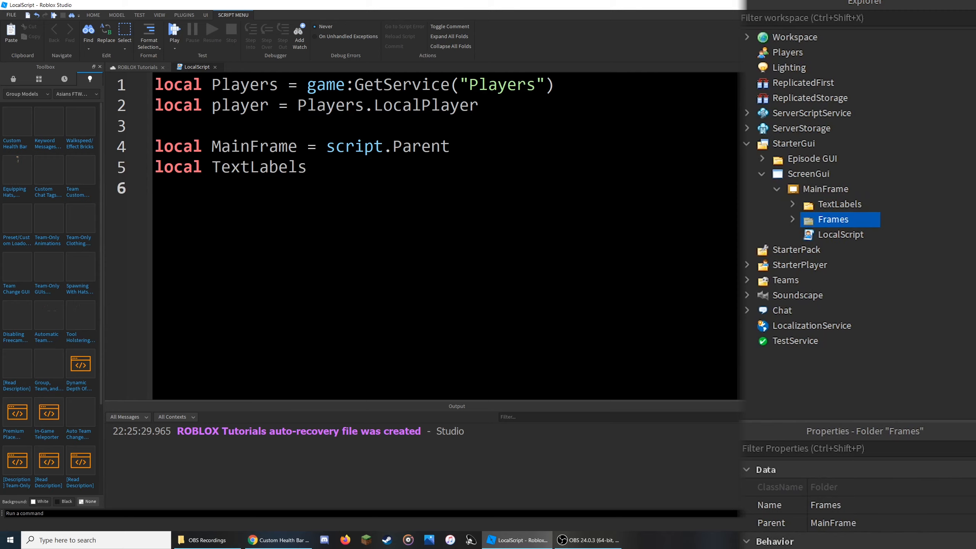
text(local Frames)
Step: Assign MainFrame.TextLabels to the TextLabels variable declared on line 5 of the script
click(307, 167)
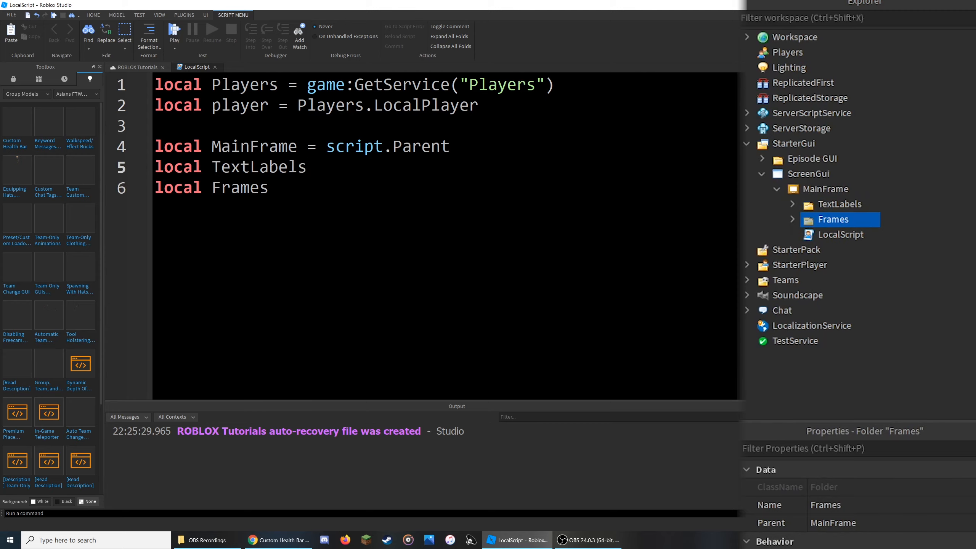
text(= Ma)
key(Tab)
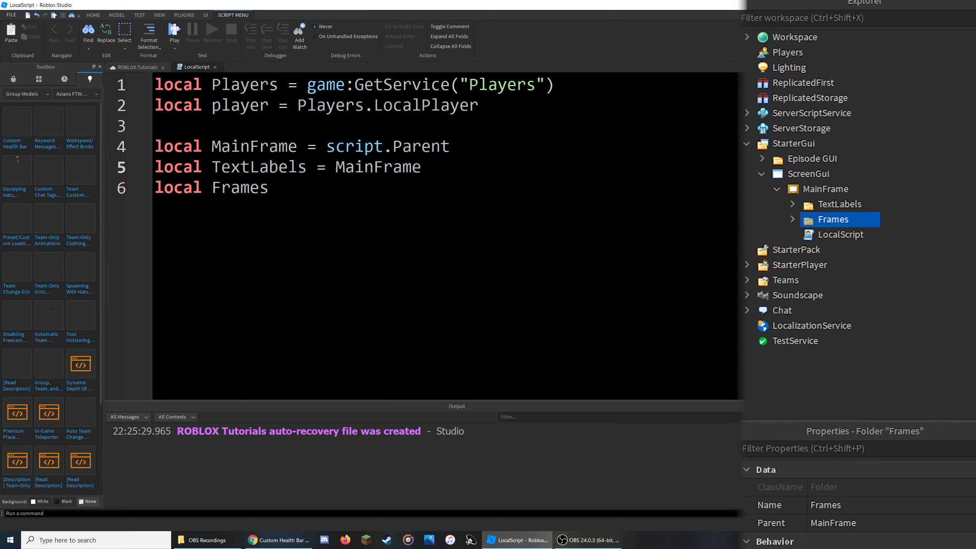
text(.TextLabels)
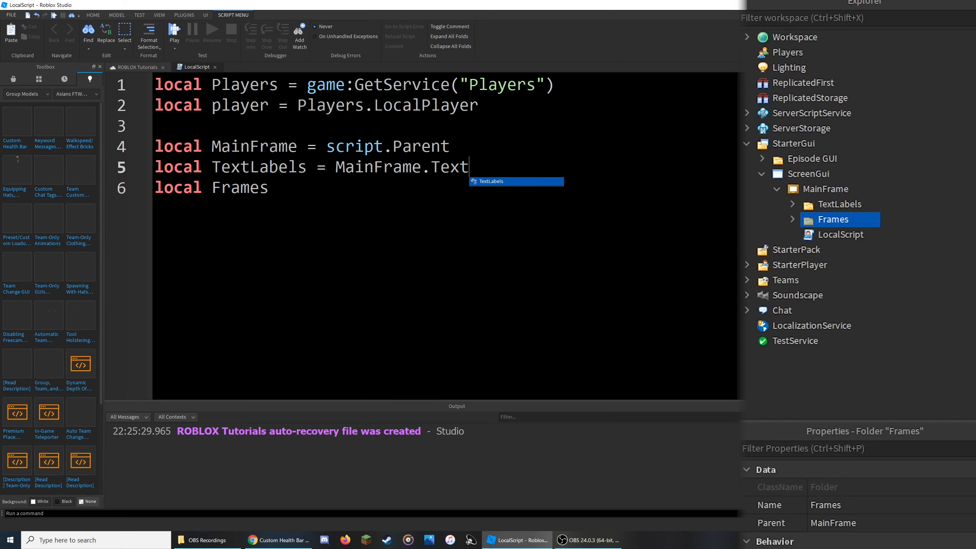
key(Tab)
Step: Assign MainFrame.Frames to the Frames variable on line 6 and add a blank line 7 below it
click(269, 187)
text(= Ma)
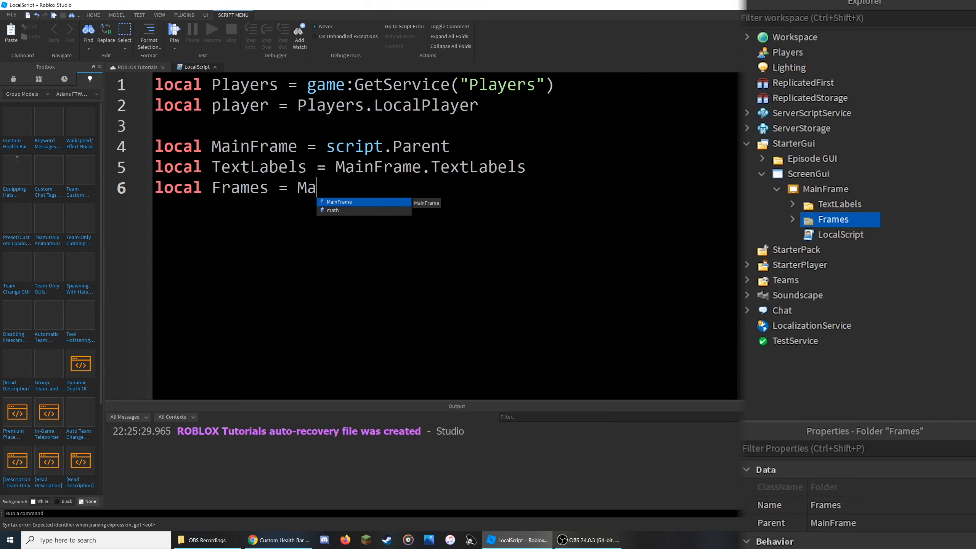
key(Tab)
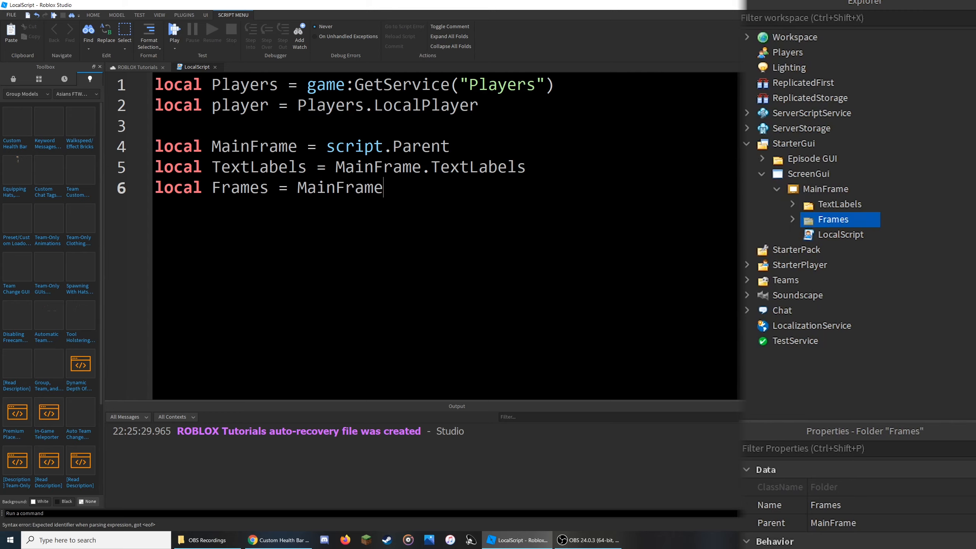
text(.Fr)
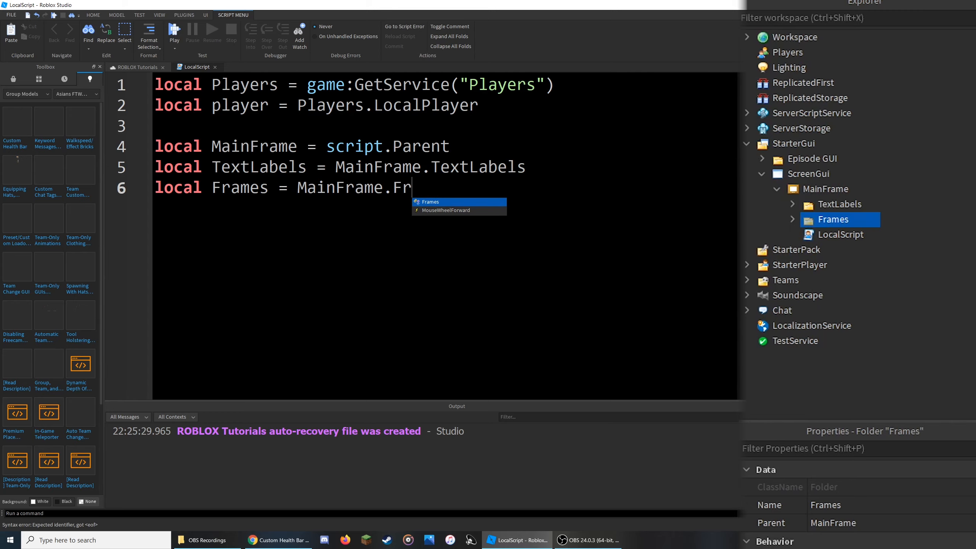
key(Tab)
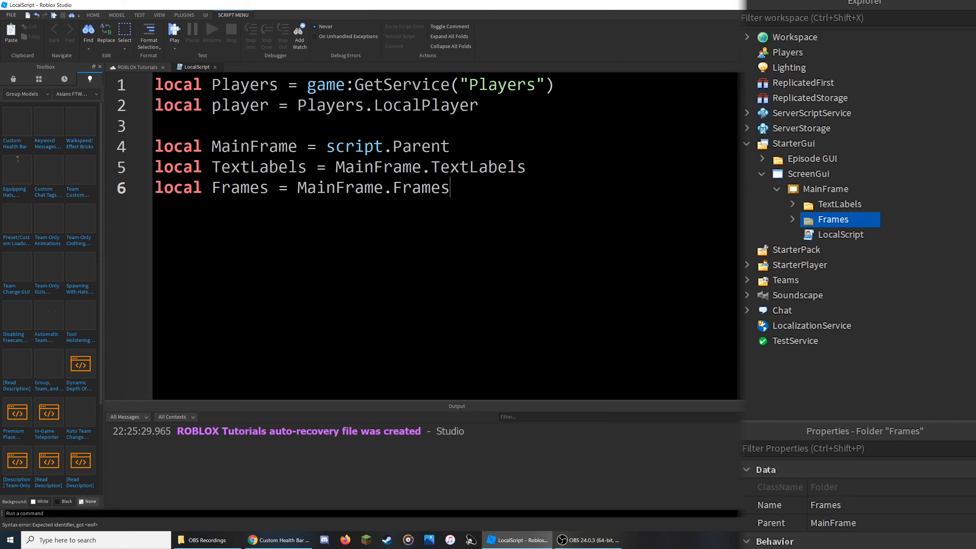
key(Return)
key(Return)
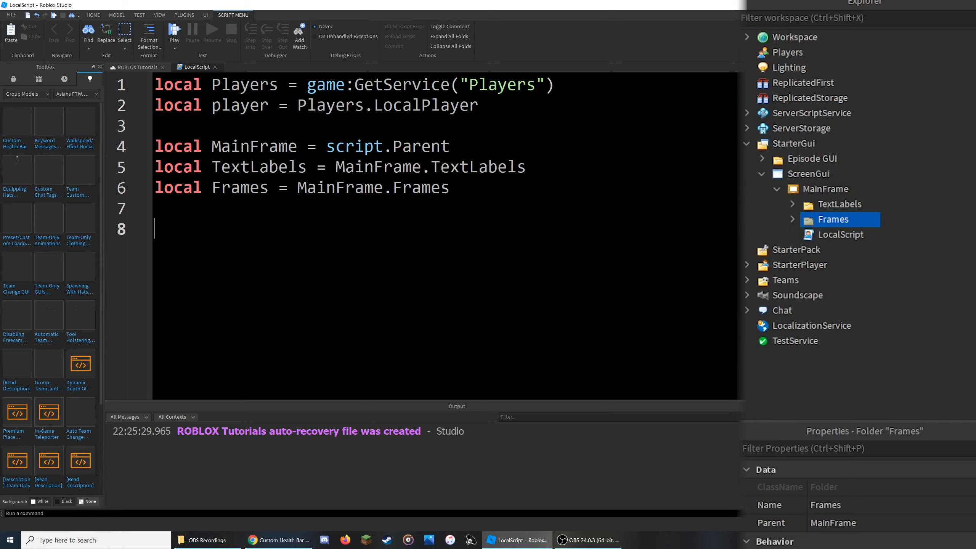
Step: Expand the Frames and TextLabels folders under MainFrame and inspect the HealthBar and HealthTextLabel objects inside
click(792, 219)
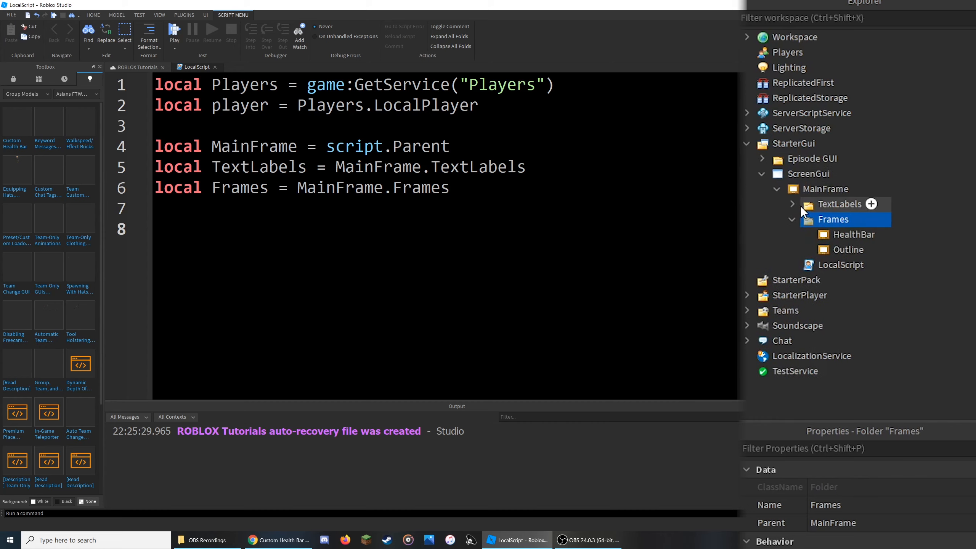
click(801, 206)
click(793, 204)
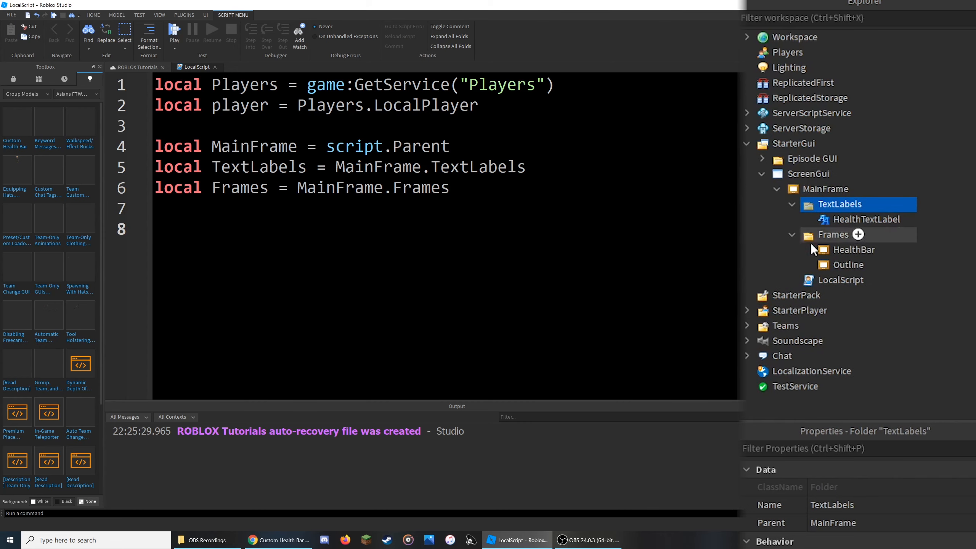
click(830, 248)
click(838, 224)
Step: Declare local HealthText = TextLabels.HealthTextLabel on line 8 of the script
click(155, 229)
text(local)
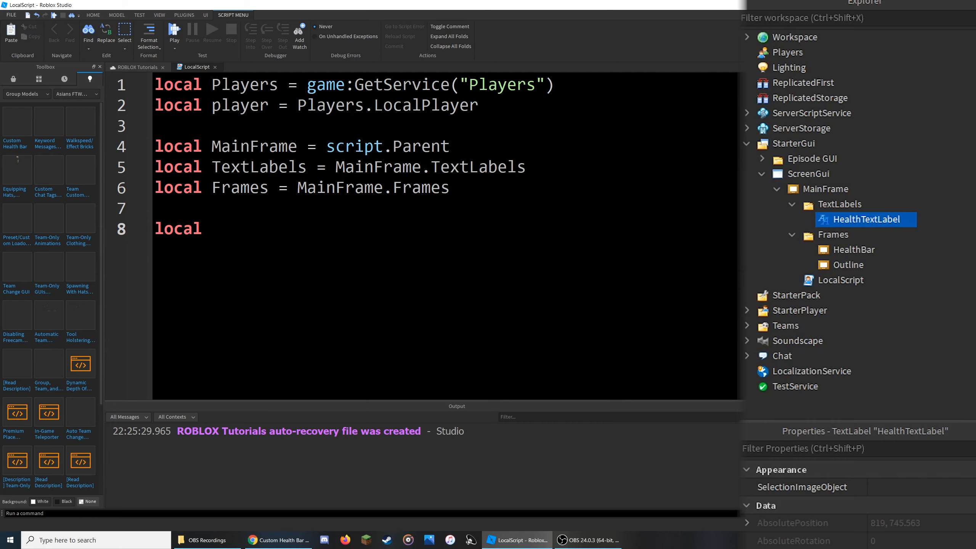
text( Heal)
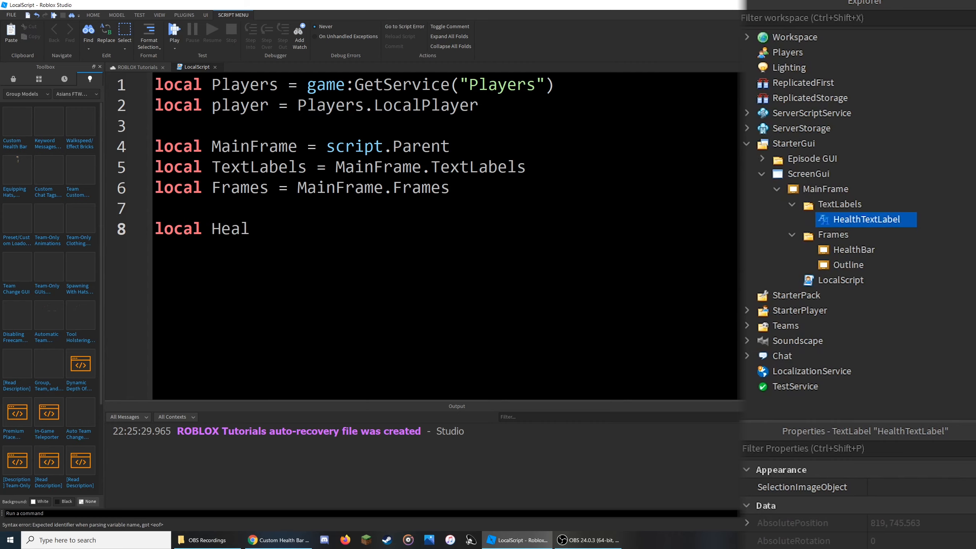
text(thText =)
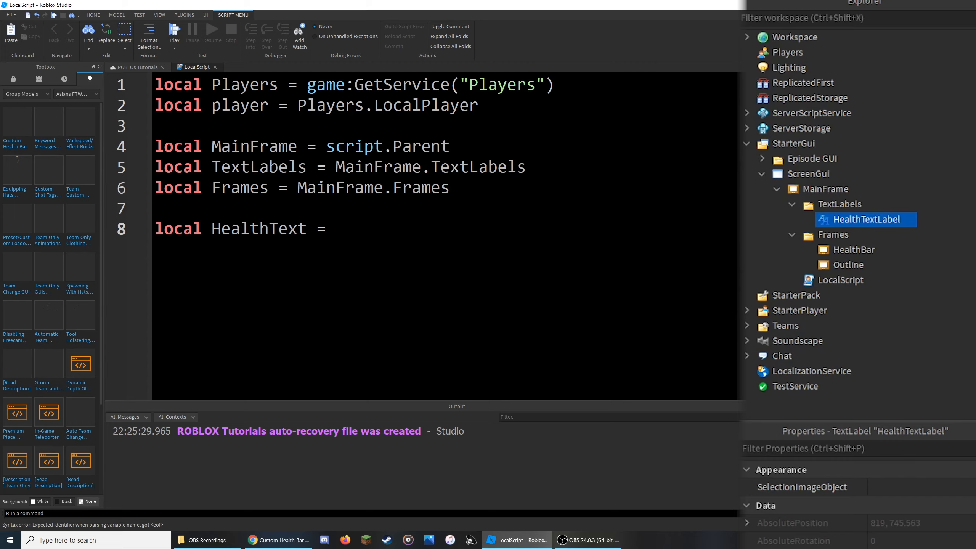
text( TextLabels.)
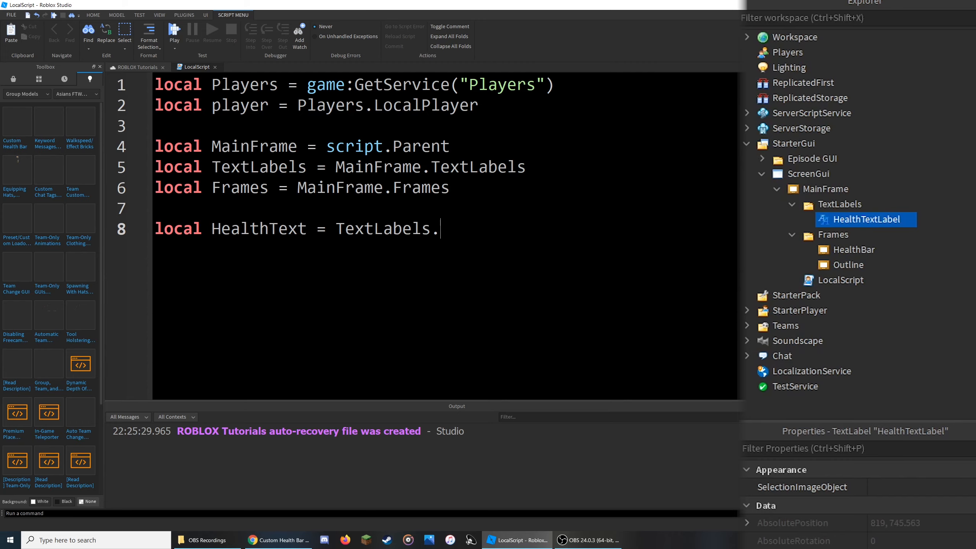
text(HealthH)
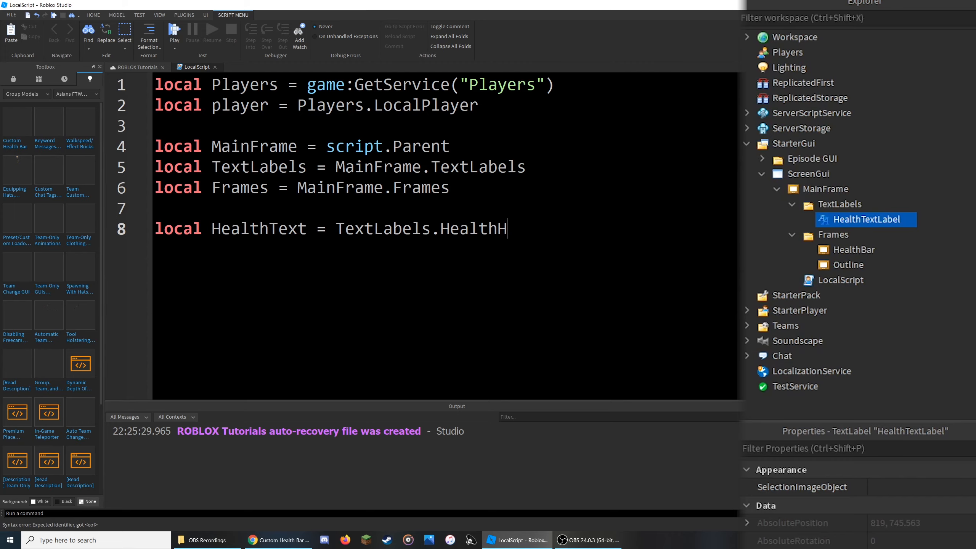
key(BackSpace)
text(TextLabel)
Step: Declare local HealthBar on line 9 as a reference to the health bar frame in Frames
key(Return)
text(local HealthBar = )
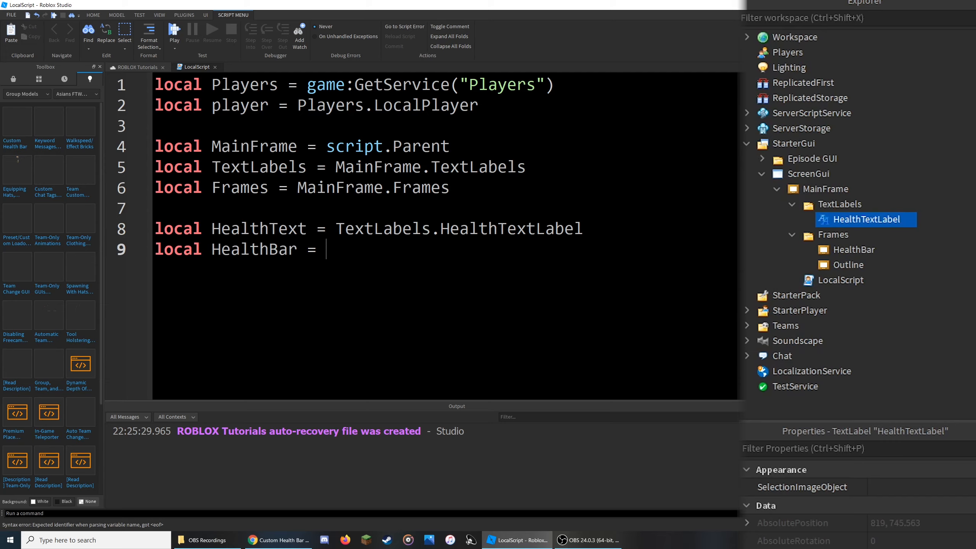
text(Frames.Hea)
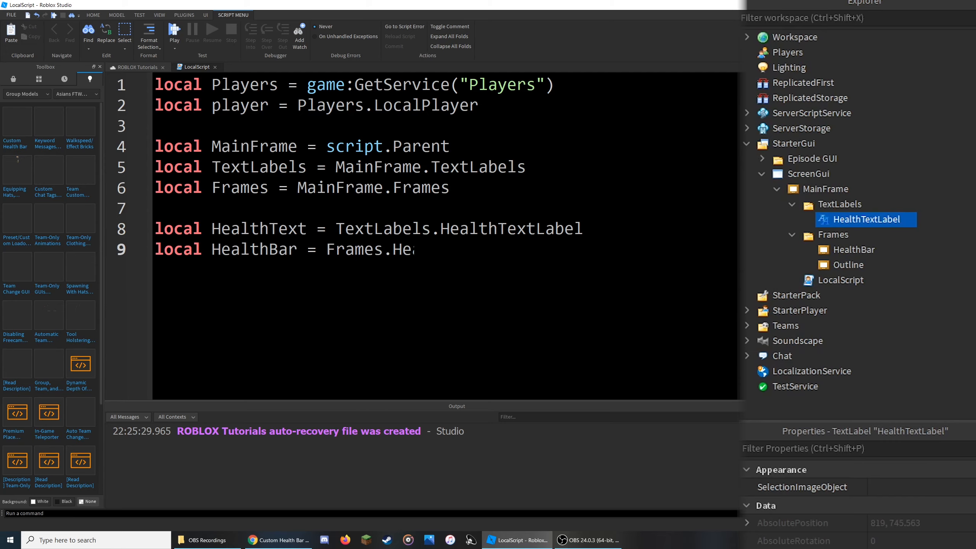